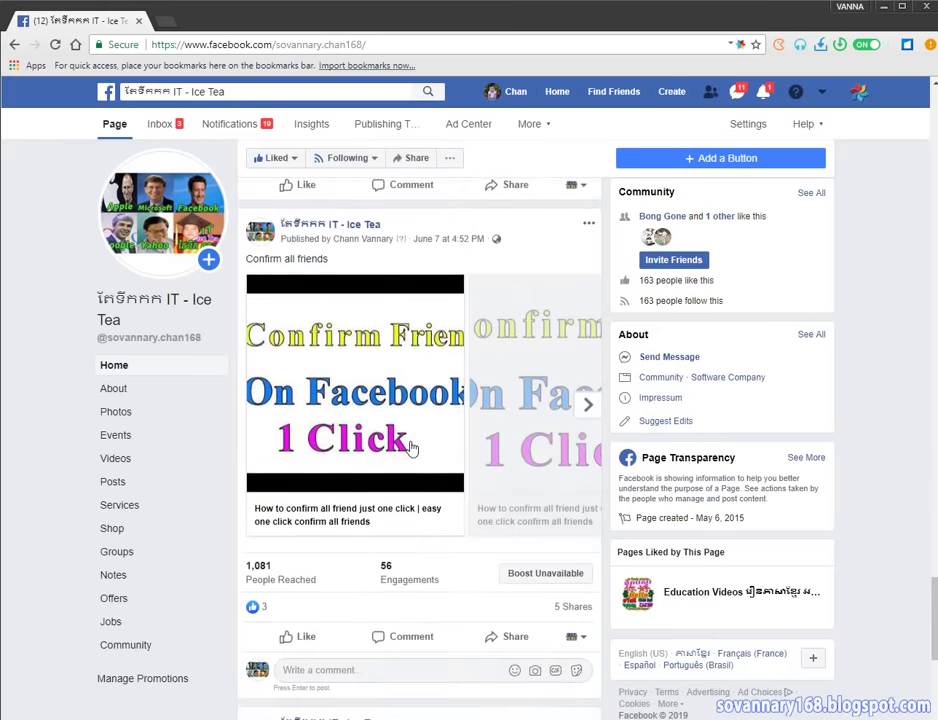
Look through the older posts on the Facebook page's timeline.
scroll(410, 448, down, 1)
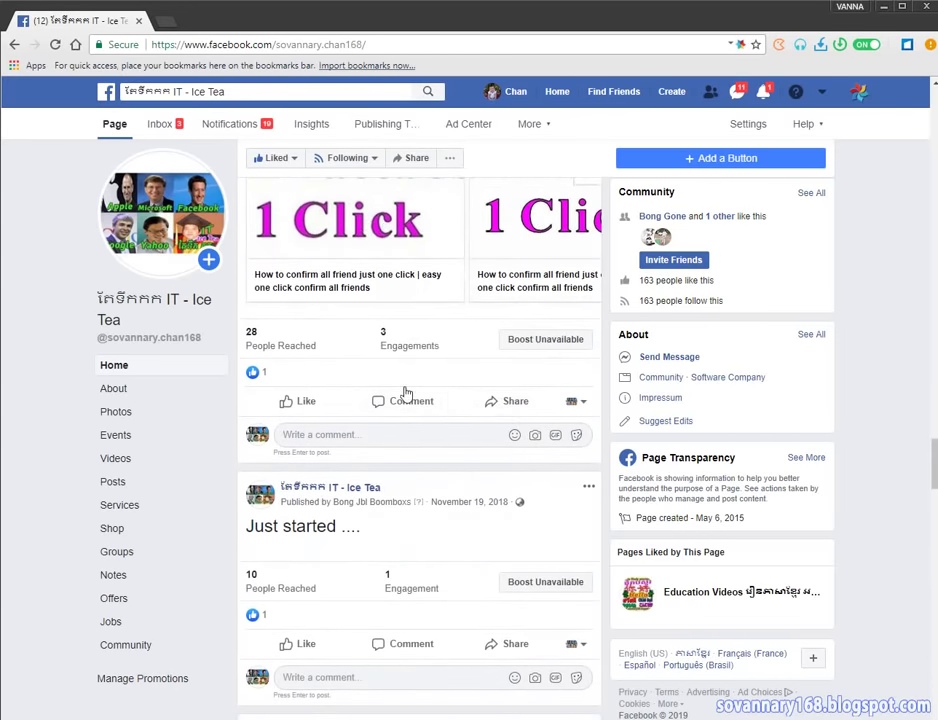
scroll(406, 392, down, 5)
scroll(405, 388, down, 9)
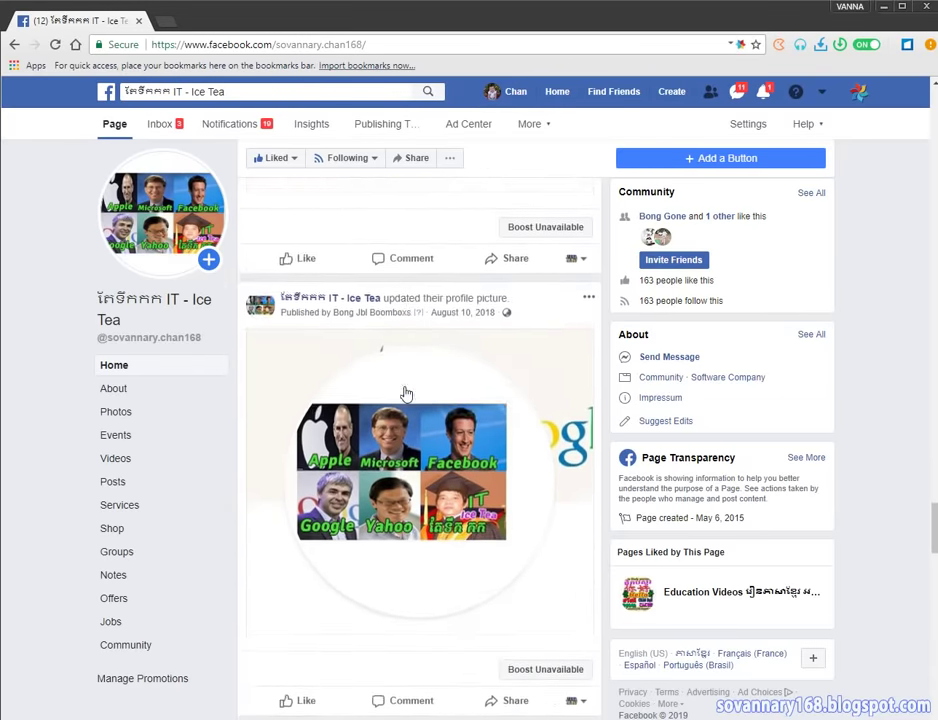
scroll(405, 393, down, 8)
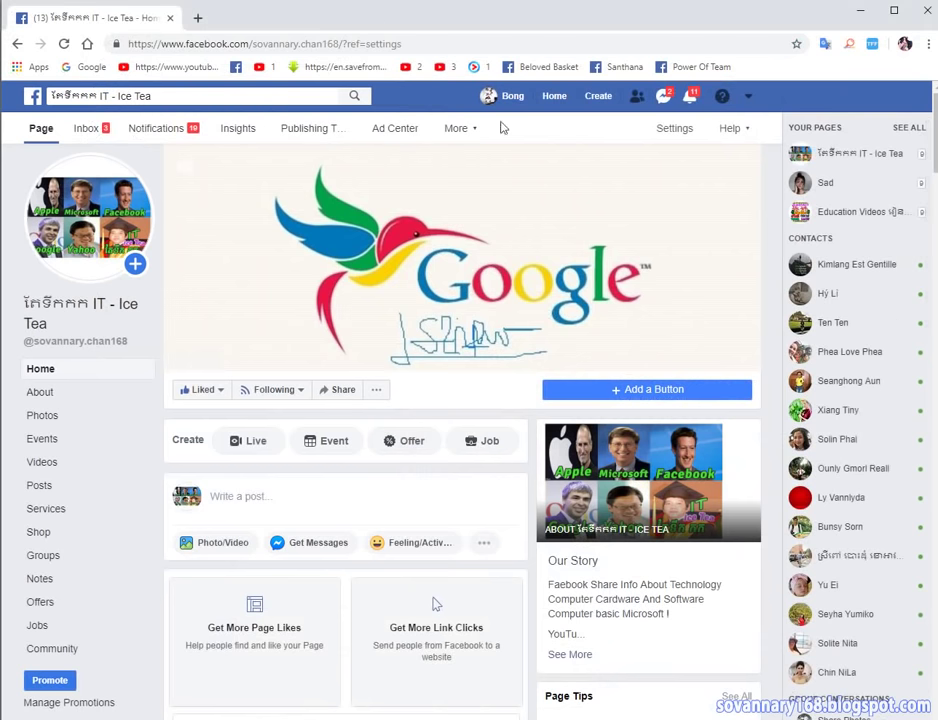
Reload the page's home view, find the pinned YouTube & Facebook course video post and open its Boost Post settings.
click(42, 131)
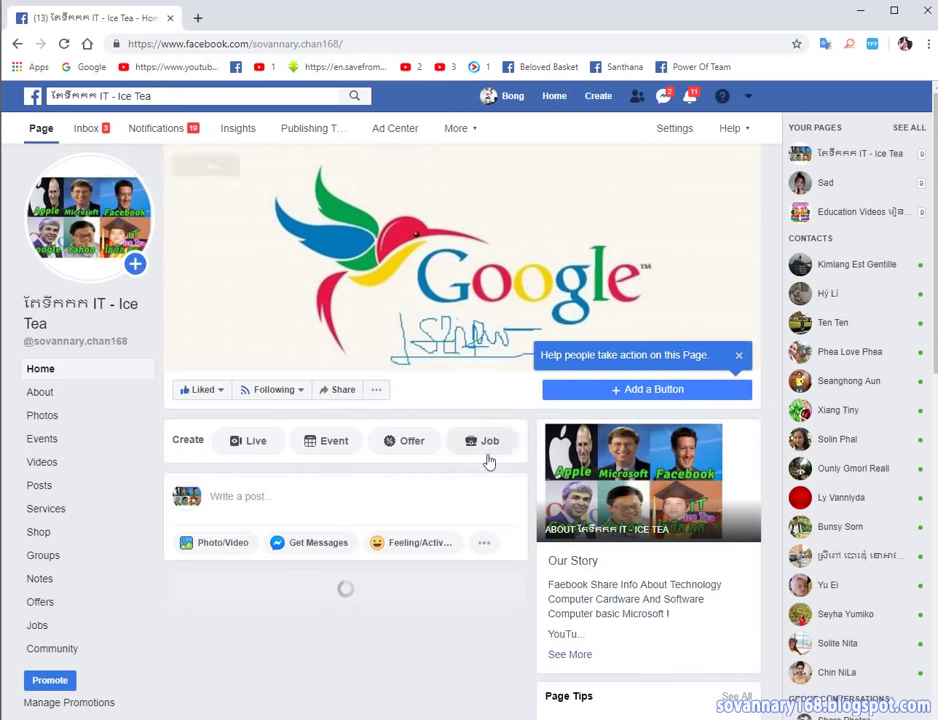
scroll(381, 406, down, 3)
scroll(381, 406, down, 10)
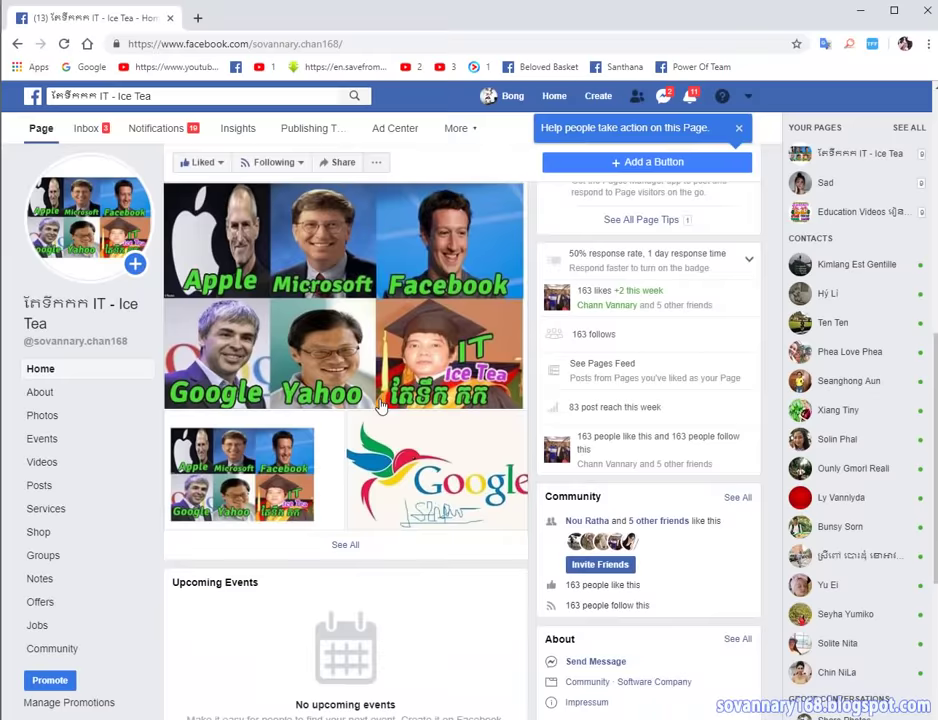
scroll(381, 406, down, 1)
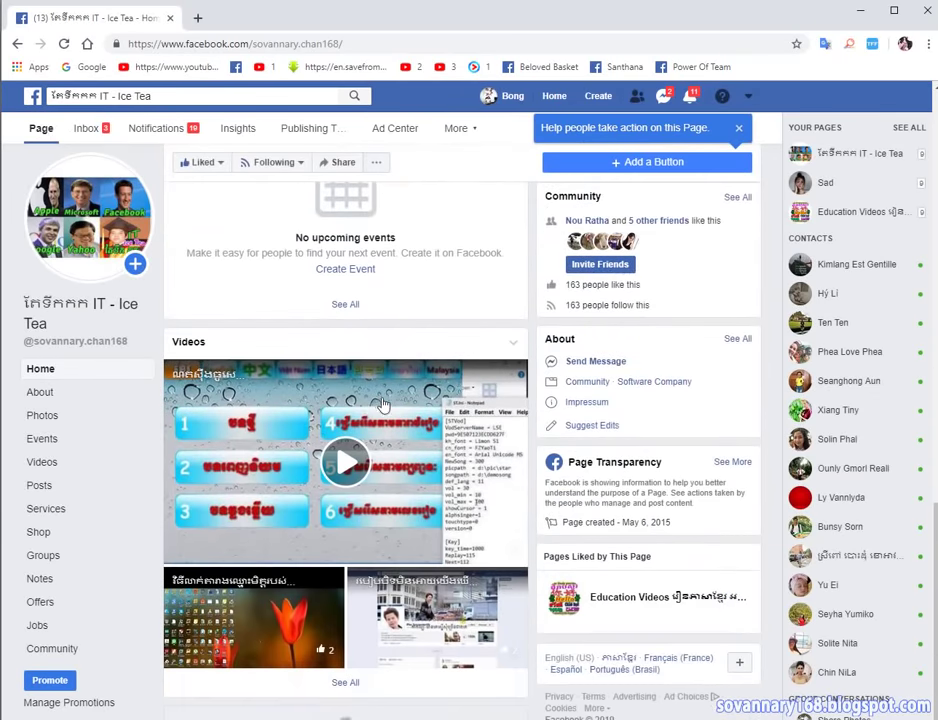
scroll(474, 469, up, 3)
scroll(474, 469, down, 5)
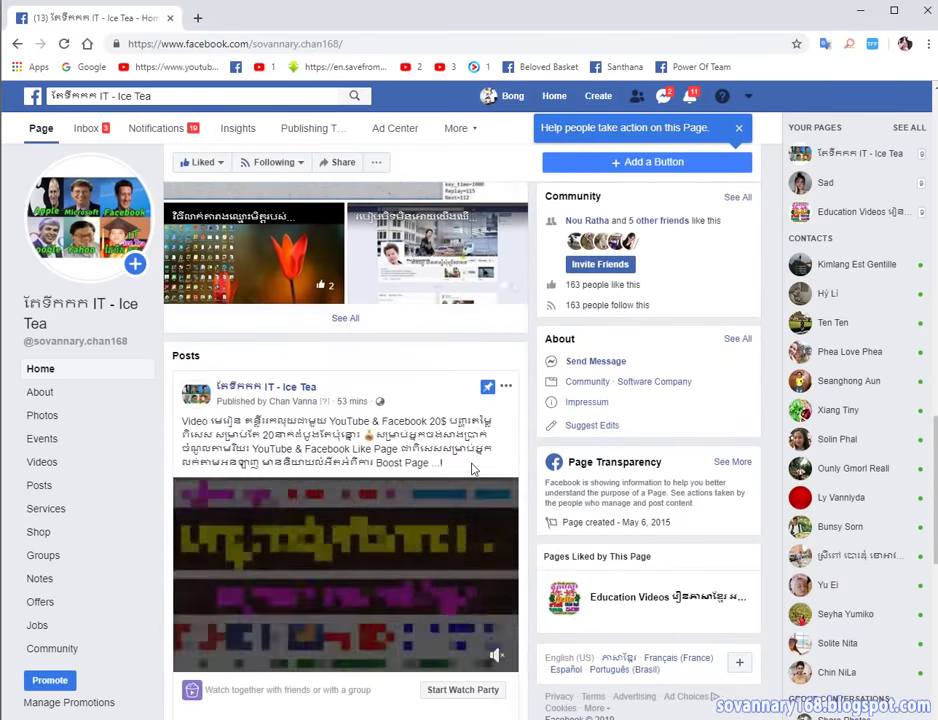
scroll(474, 469, down, 2)
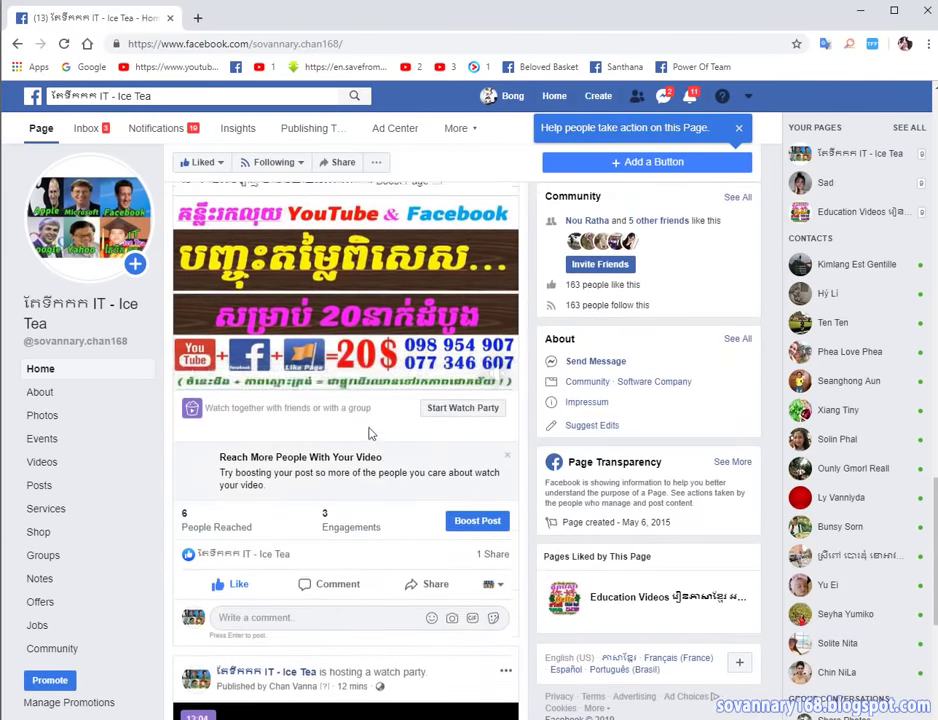
scroll(433, 642, down, 3)
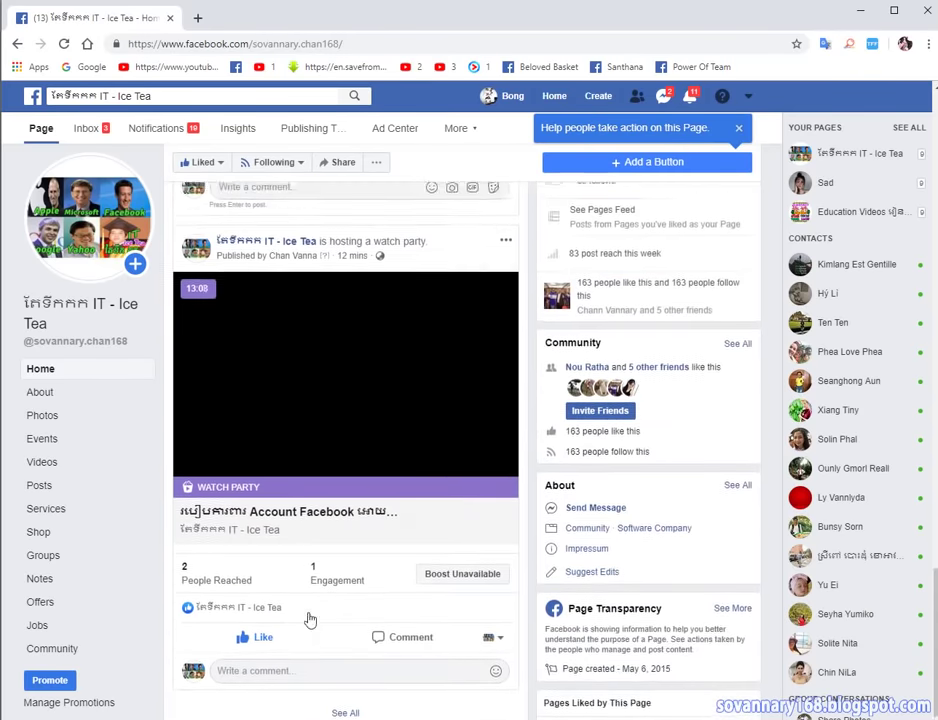
scroll(310, 621, up, 5)
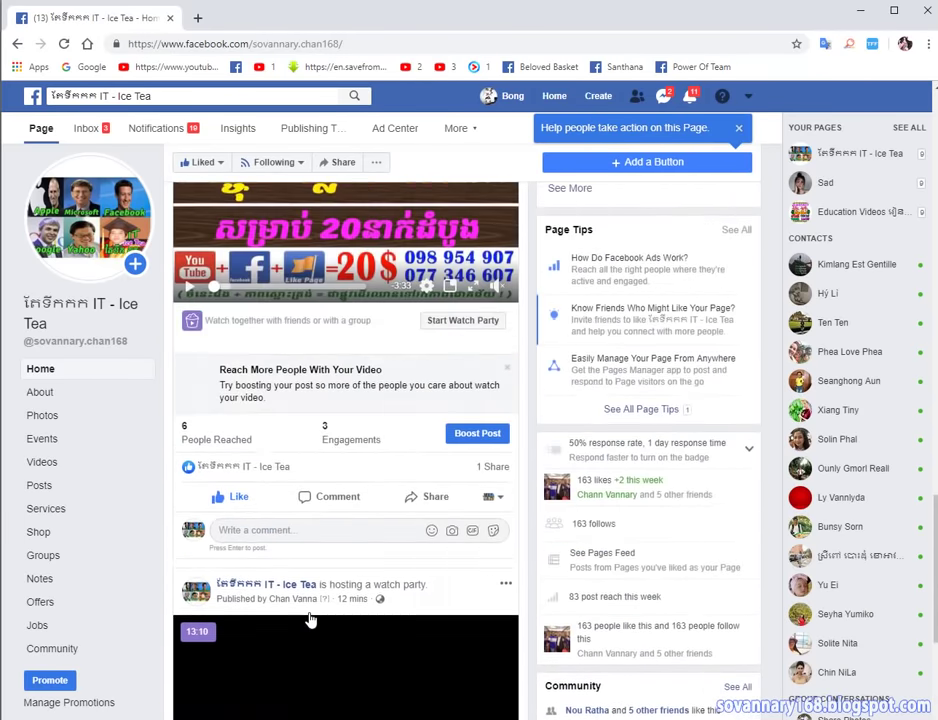
scroll(318, 615, up, 1)
scroll(469, 397, up, 3)
scroll(469, 397, down, 5)
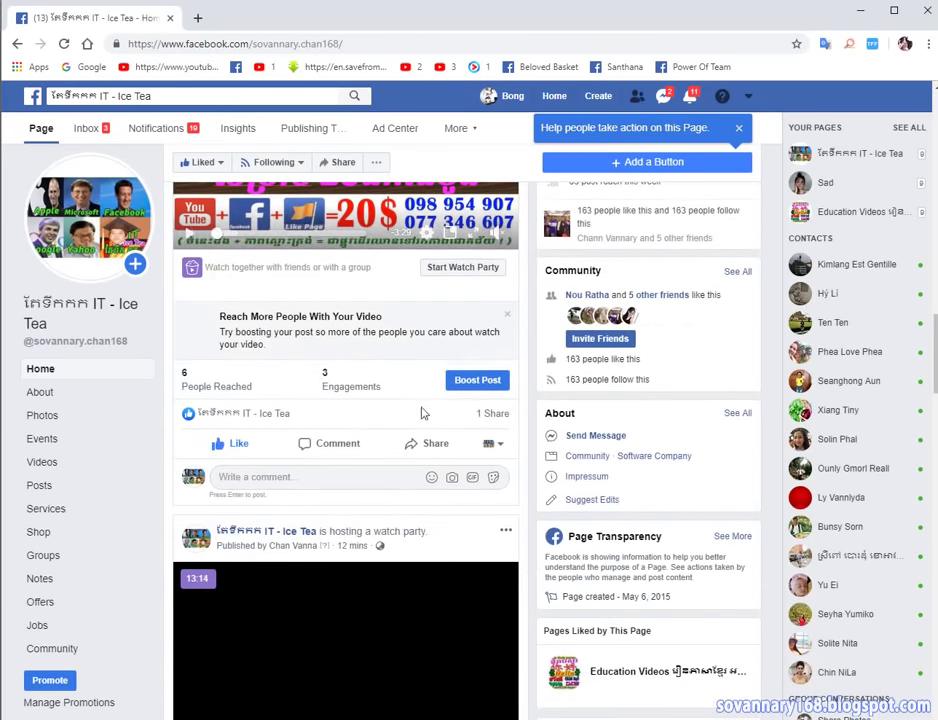
click(478, 381)
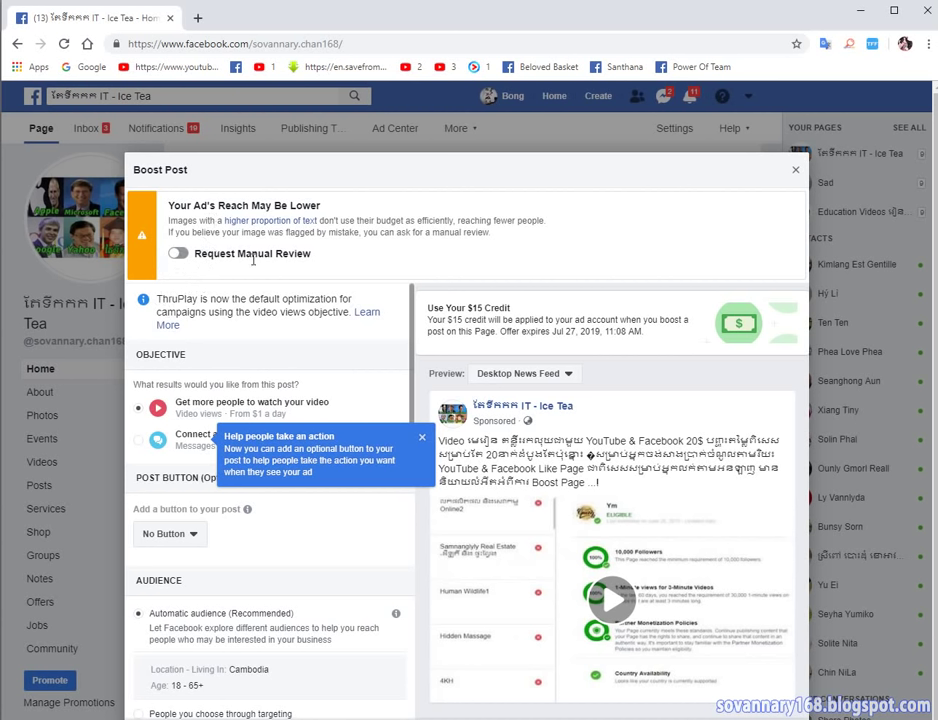
Request a manual review for the boosted post and review its duration, budget and payment currency settings.
click(178, 254)
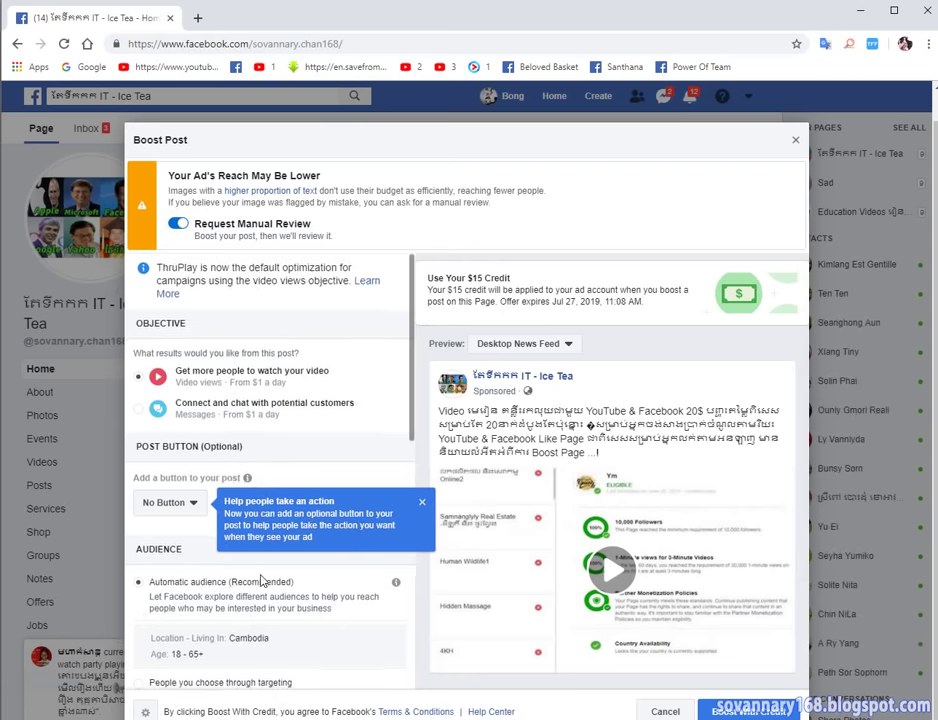
scroll(265, 582, down, 3)
scroll(265, 582, down, 4)
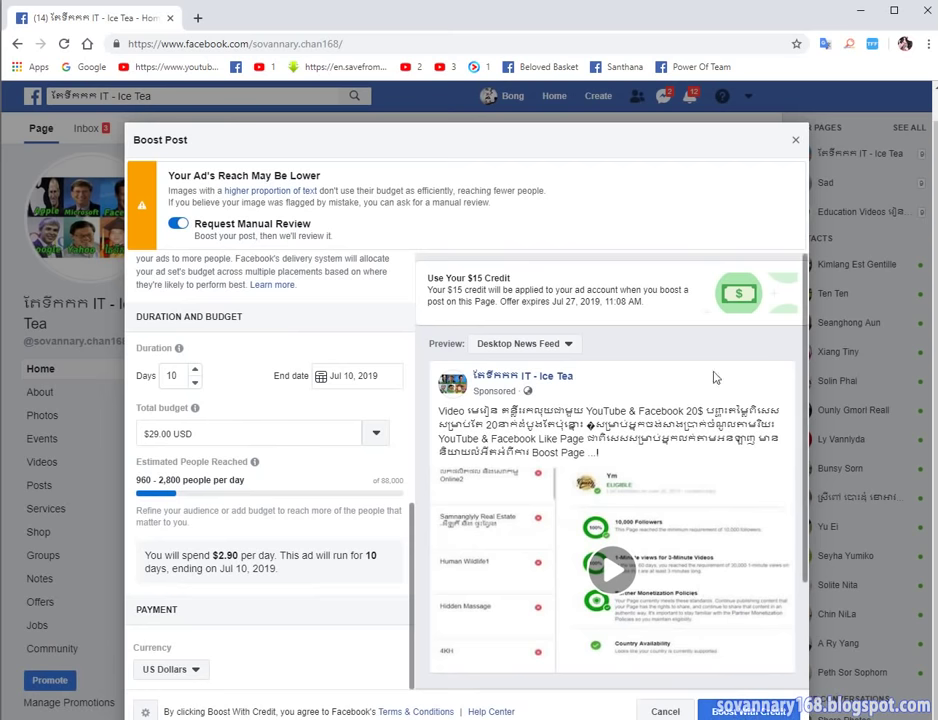
Submit the boost with the ad credit and go through the security code and expiration fields of the credit or debit card form.
click(749, 712)
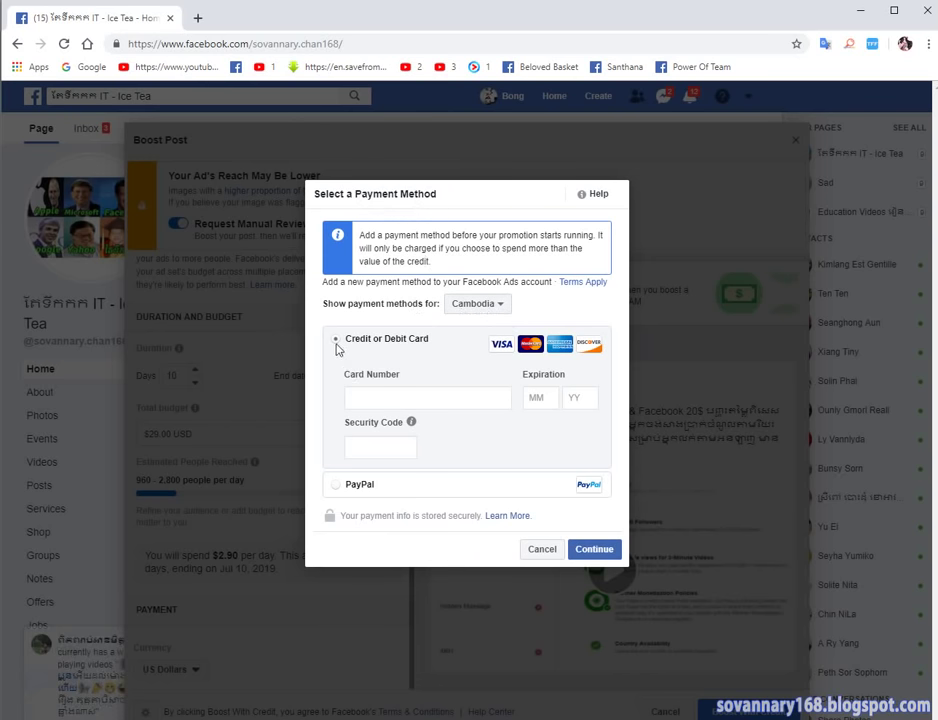
click(383, 444)
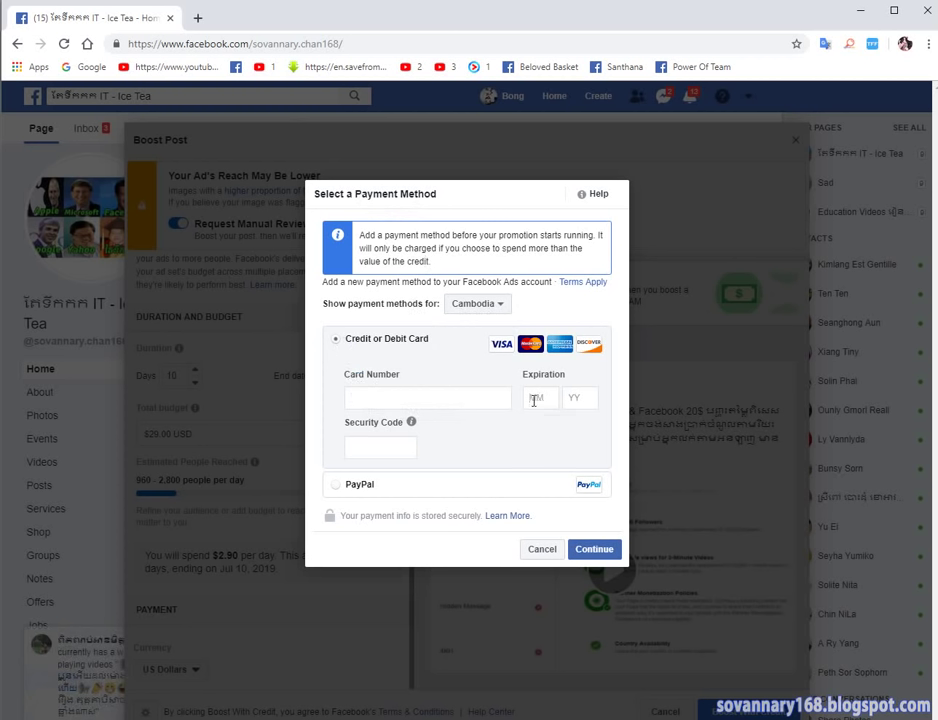
click(582, 397)
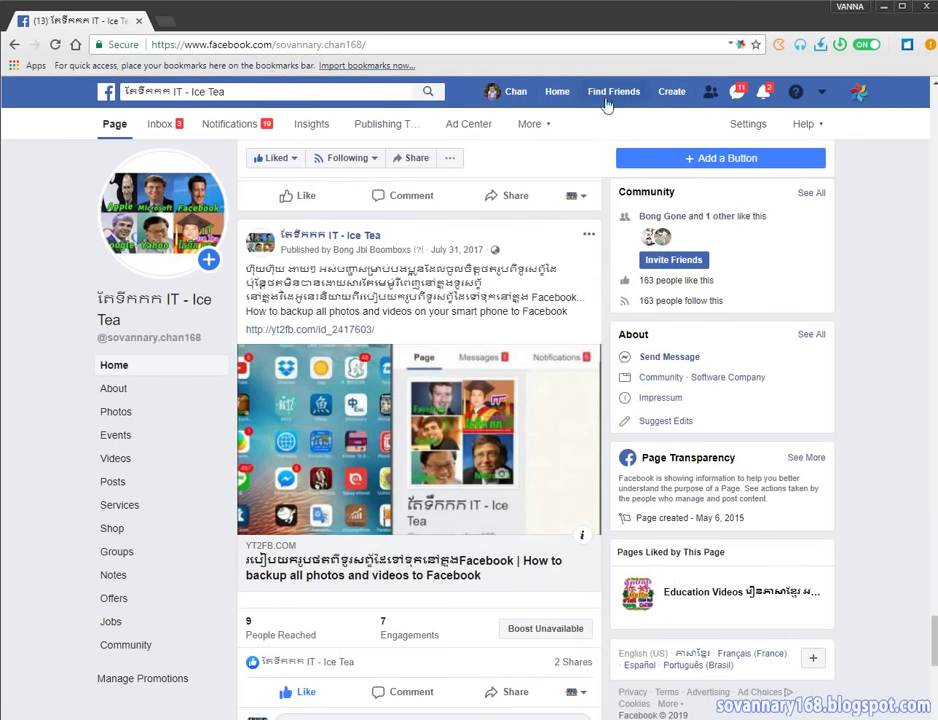
Go to the Facebook news feed, then load google.com in a new browser tab and switch to Google Images.
click(557, 95)
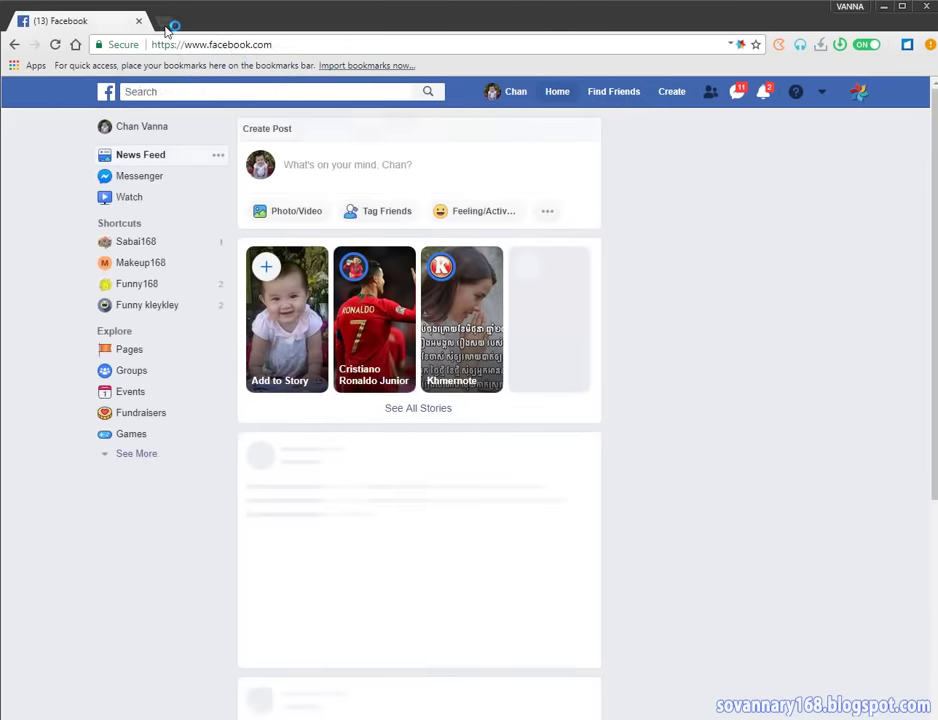
click(168, 22)
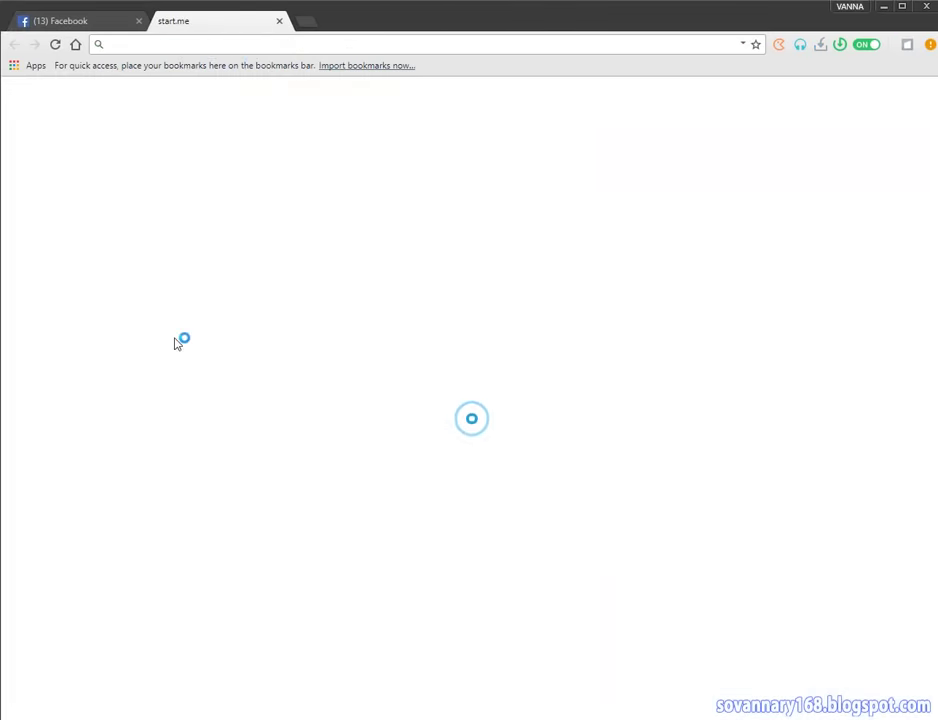
text(g)
click(204, 44)
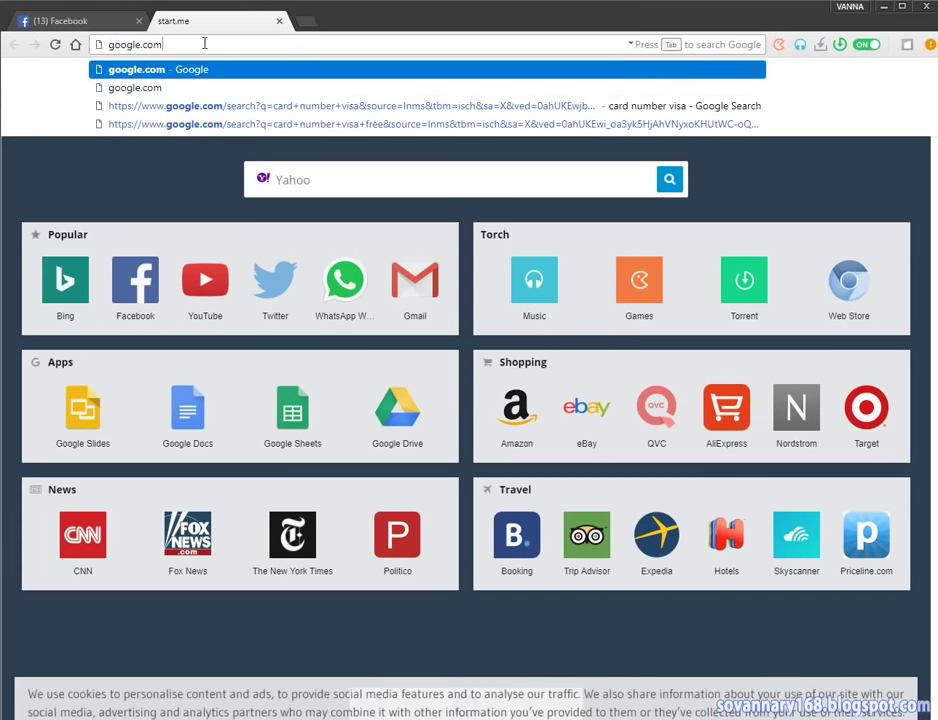
key(Return)
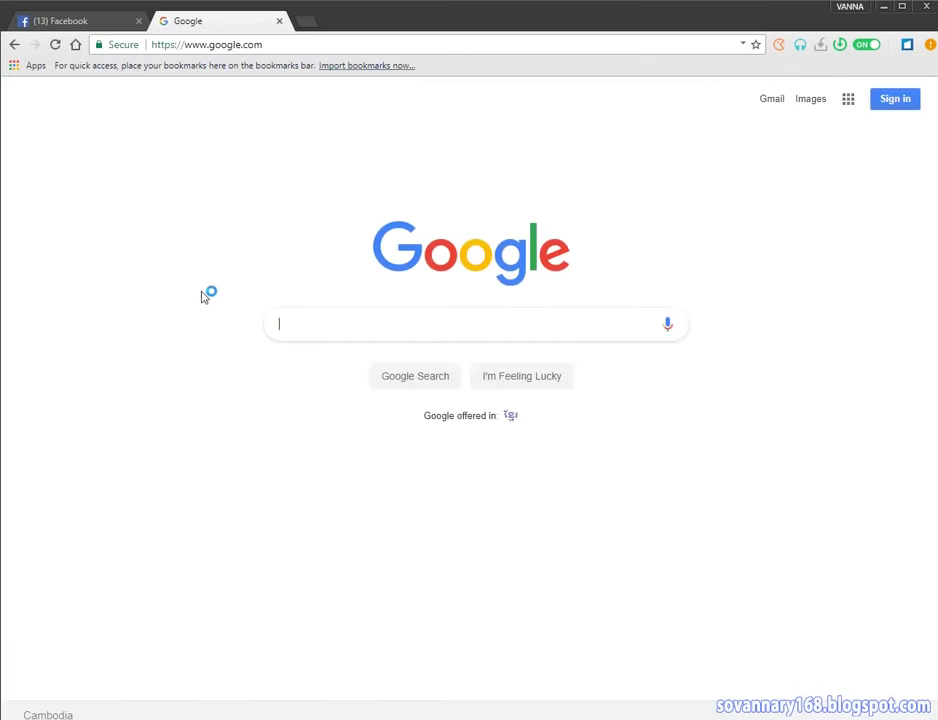
click(805, 99)
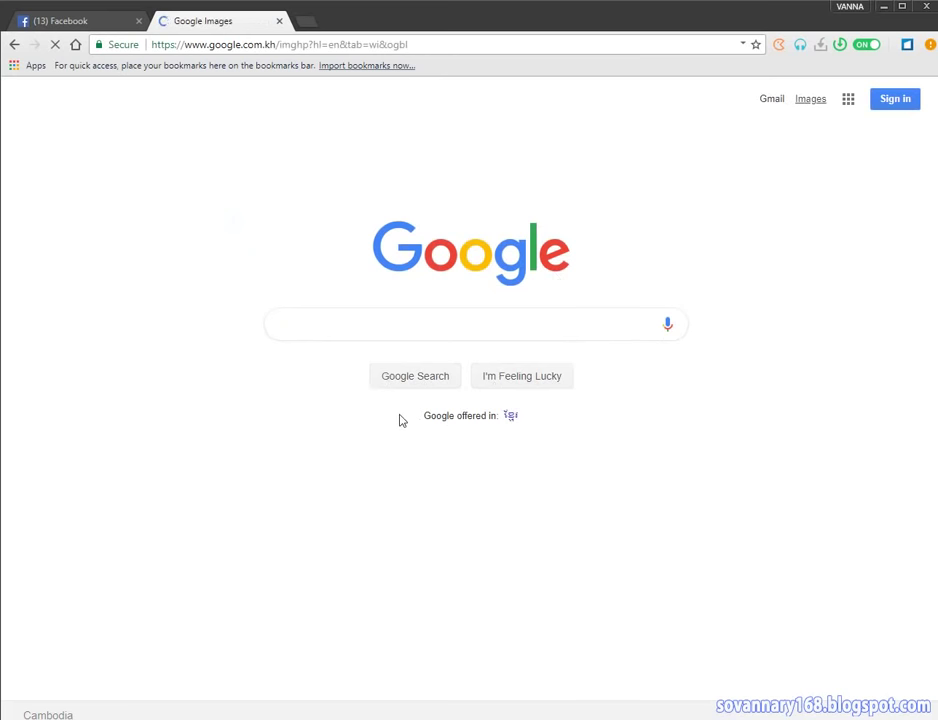
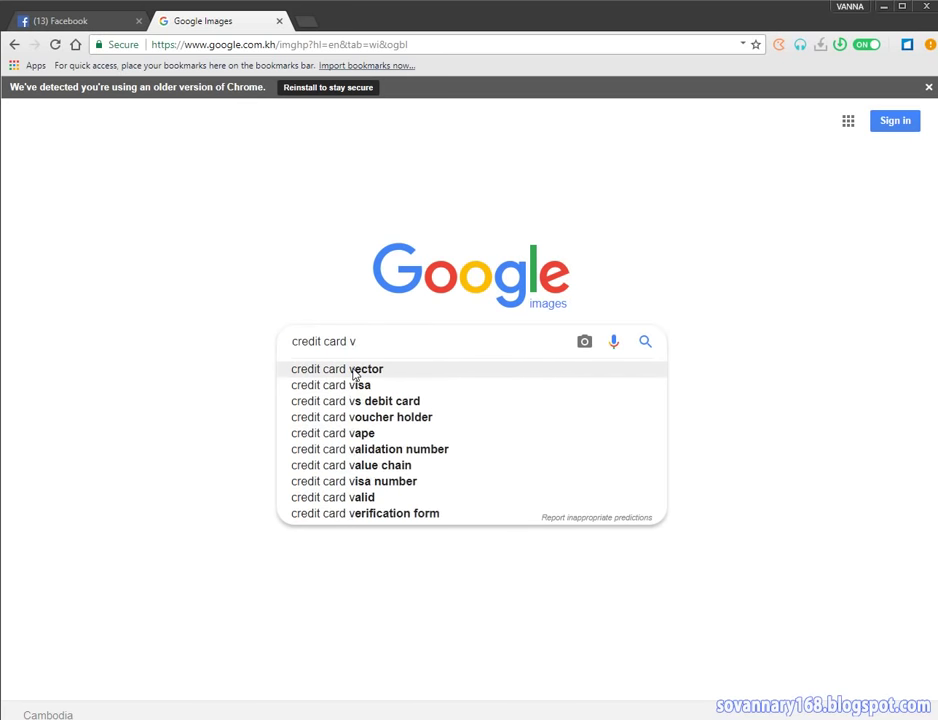
Search Google Images for "credit card visa" and browse through the results.
click(367, 388)
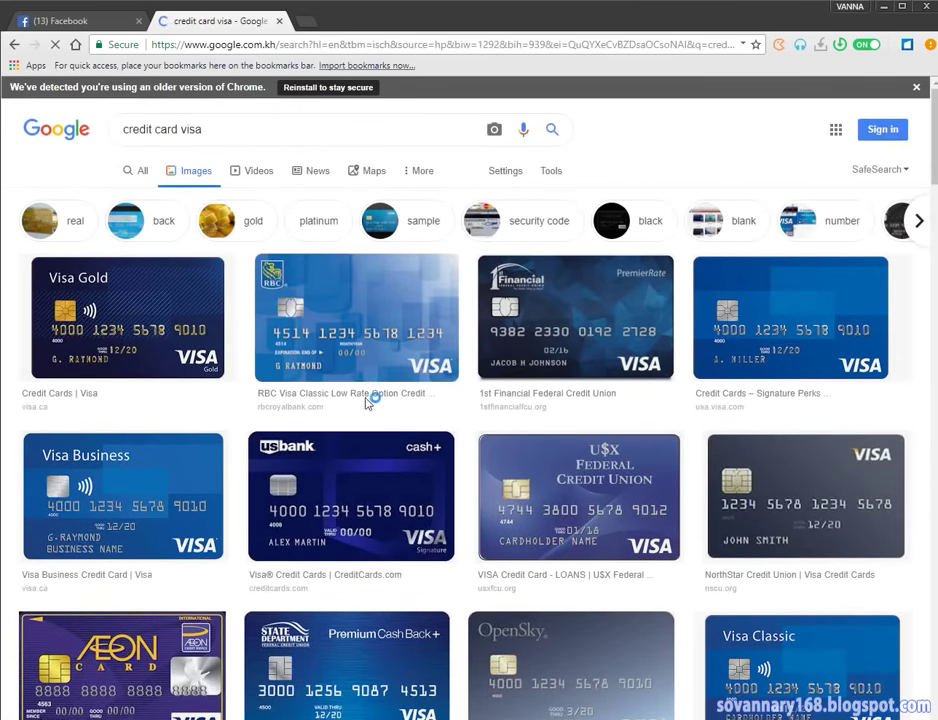
scroll(607, 430, down, 2)
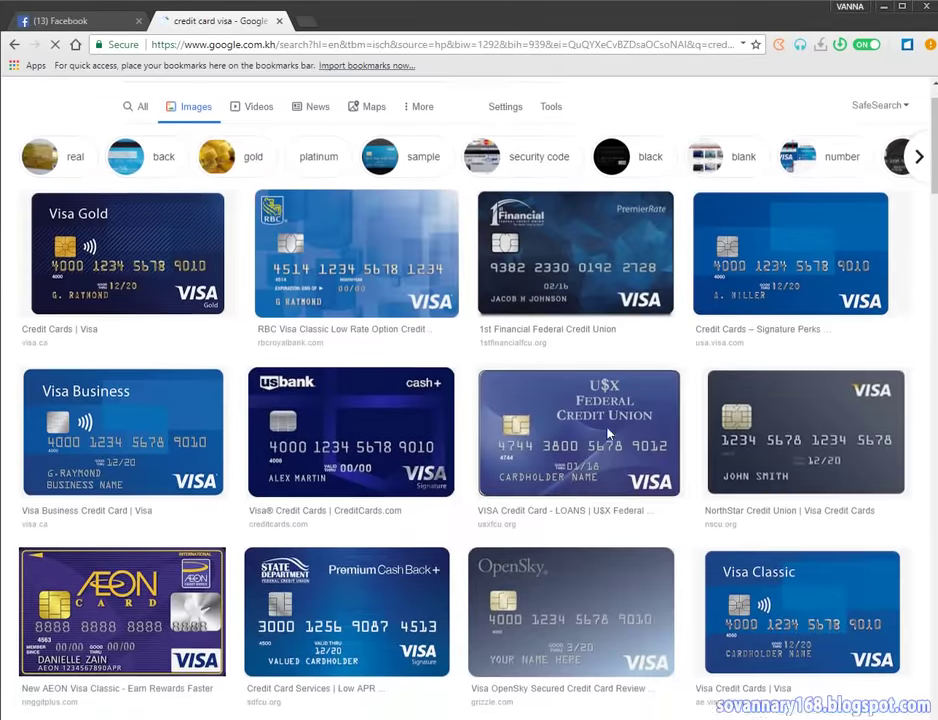
scroll(607, 435, down, 3)
scroll(607, 435, down, 3)
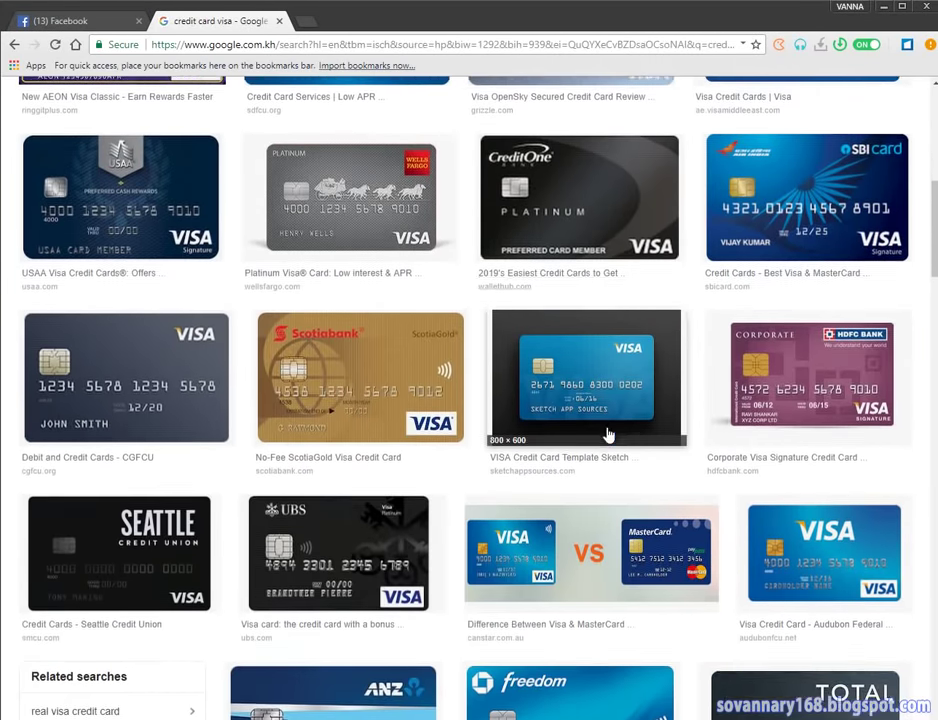
scroll(608, 434, down, 2)
scroll(607, 434, down, 5)
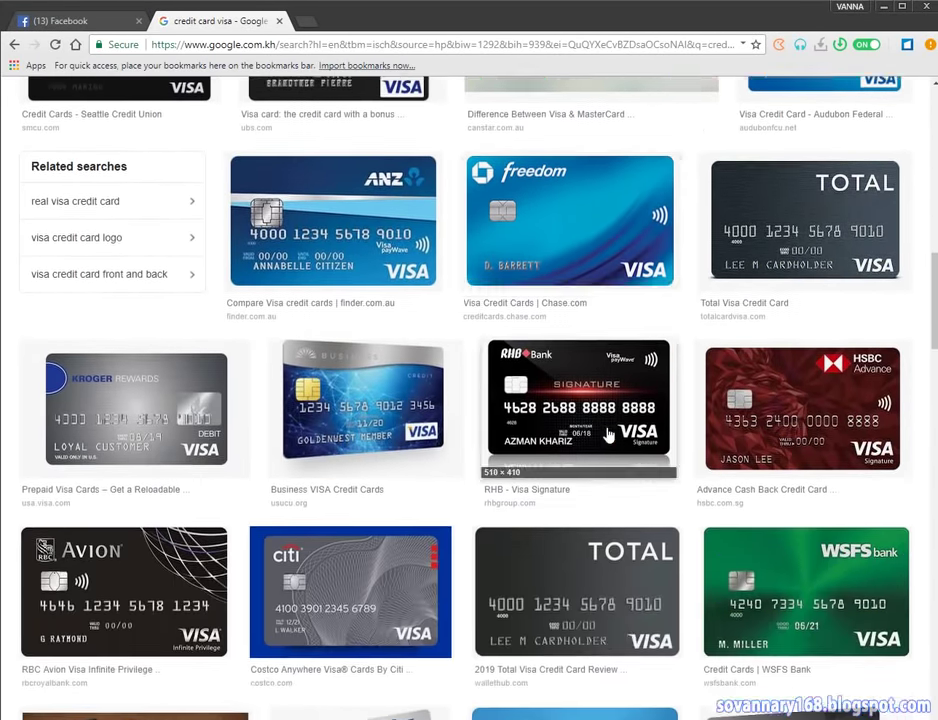
scroll(608, 434, down, 4)
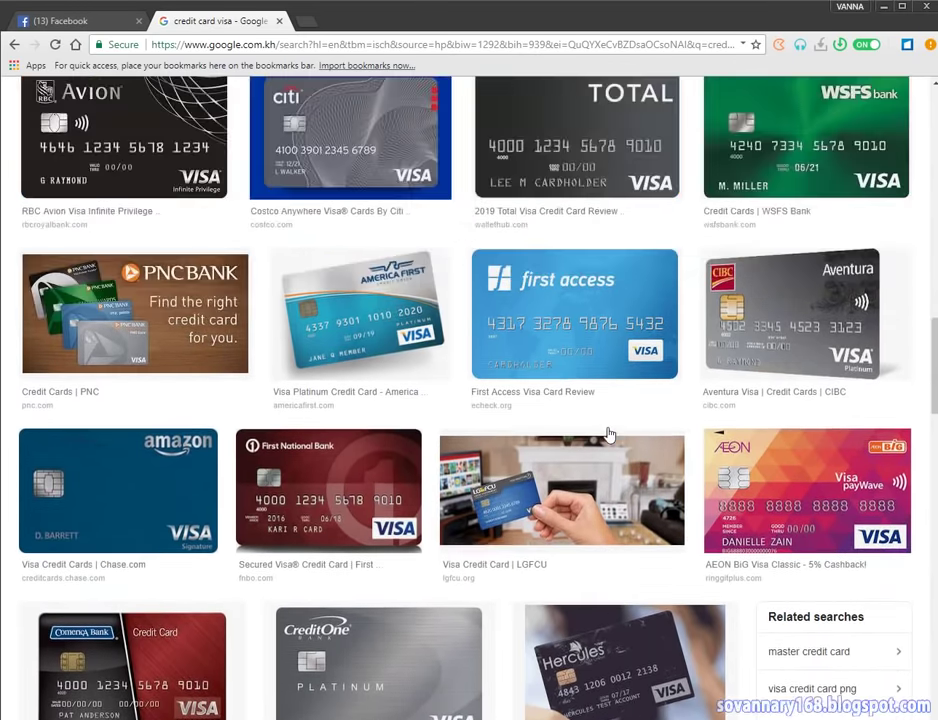
scroll(608, 434, up, 12)
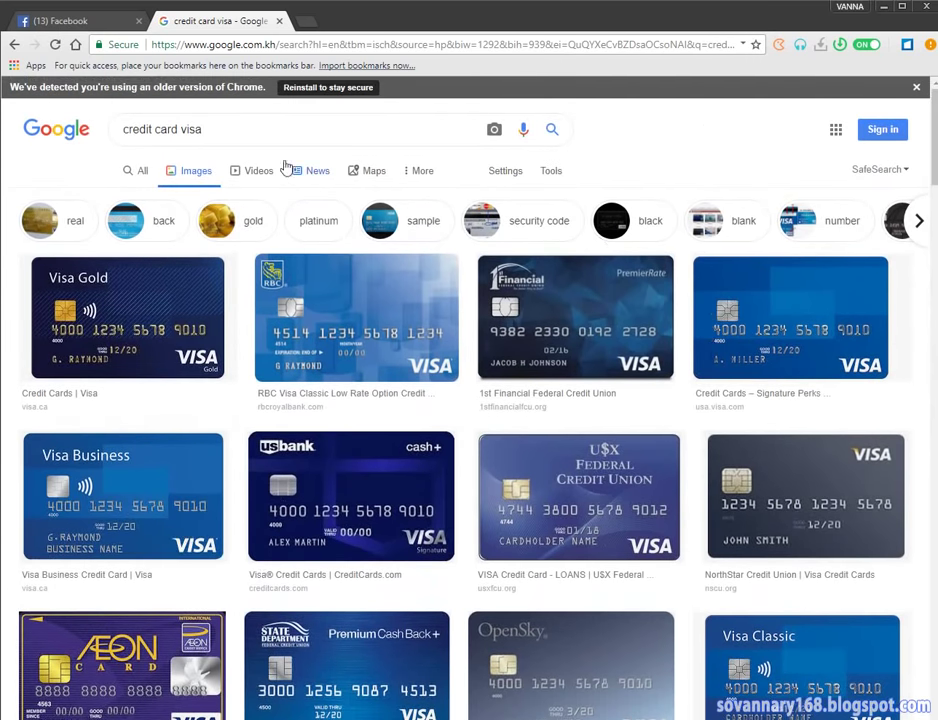
Change the image search to the suggested query "free credit card number visa".
click(260, 126)
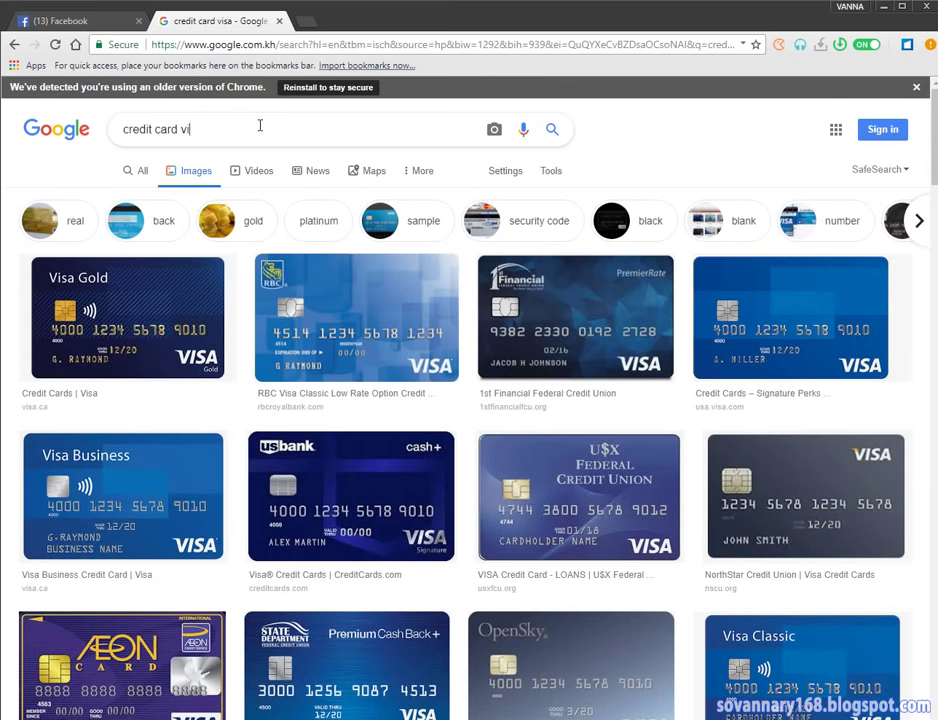
key(BackSpace)
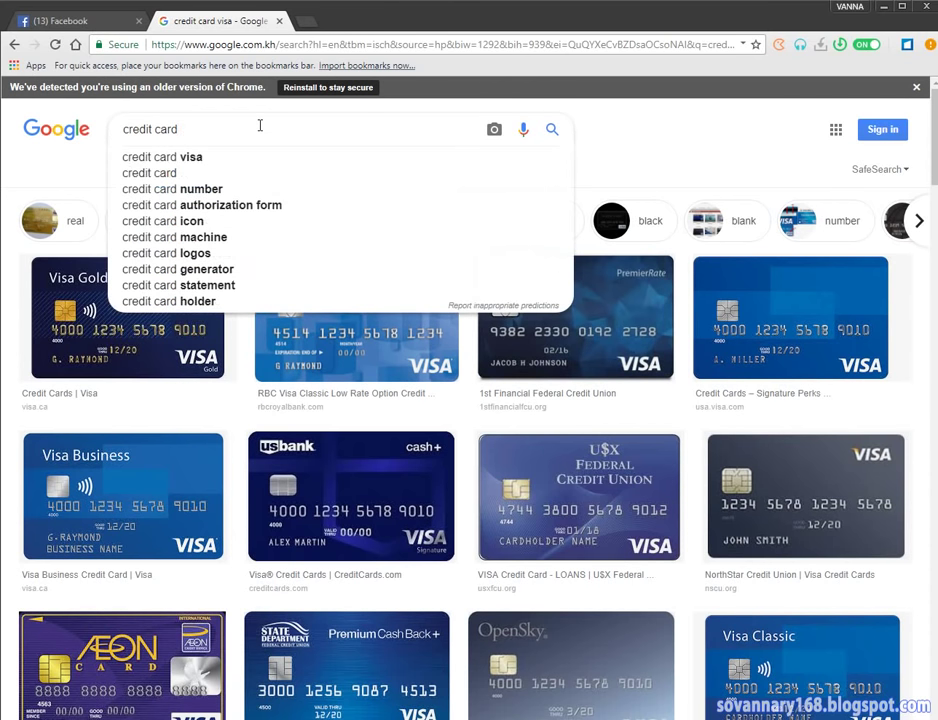
key(Down)
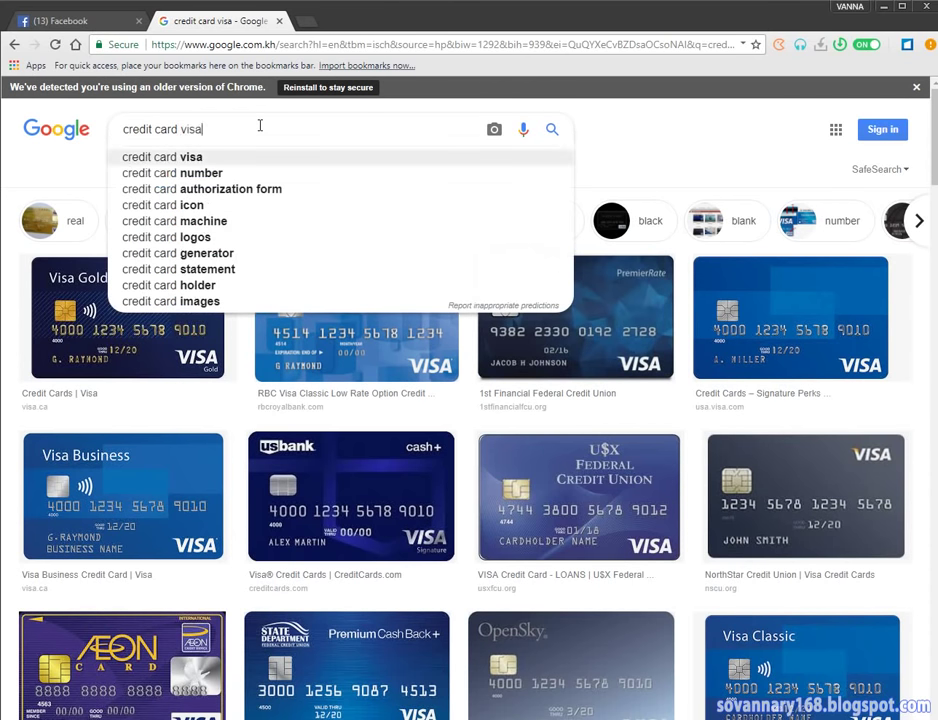
text(fr)
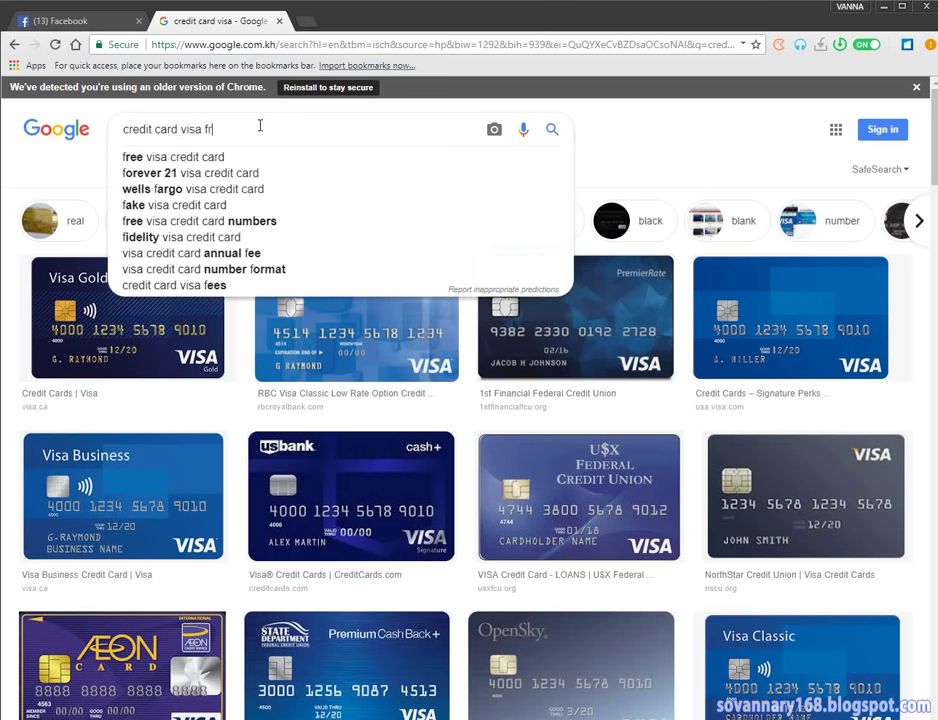
text(ee)
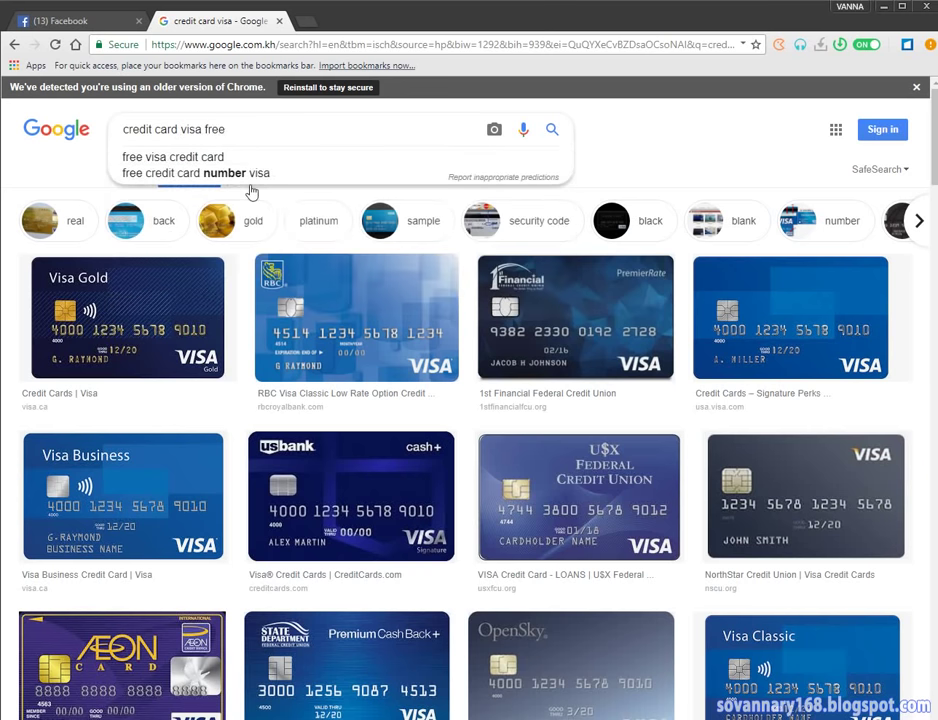
click(260, 176)
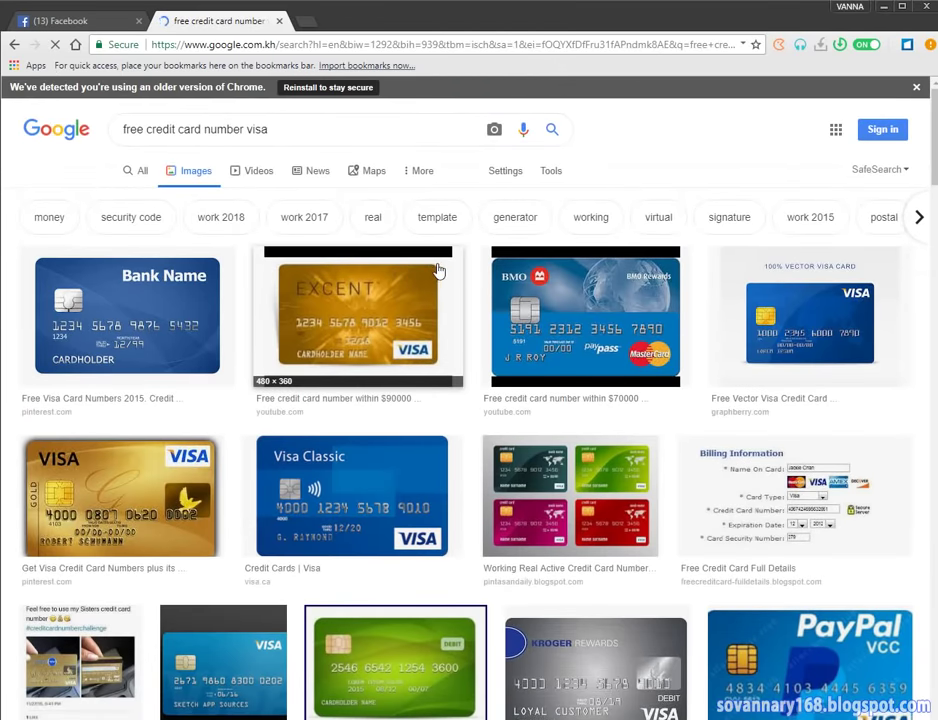
Examine the image results for "free credit card number visa", going far down the list and back towards the first rows.
scroll(452, 272, down, 1)
scroll(452, 272, down, 5)
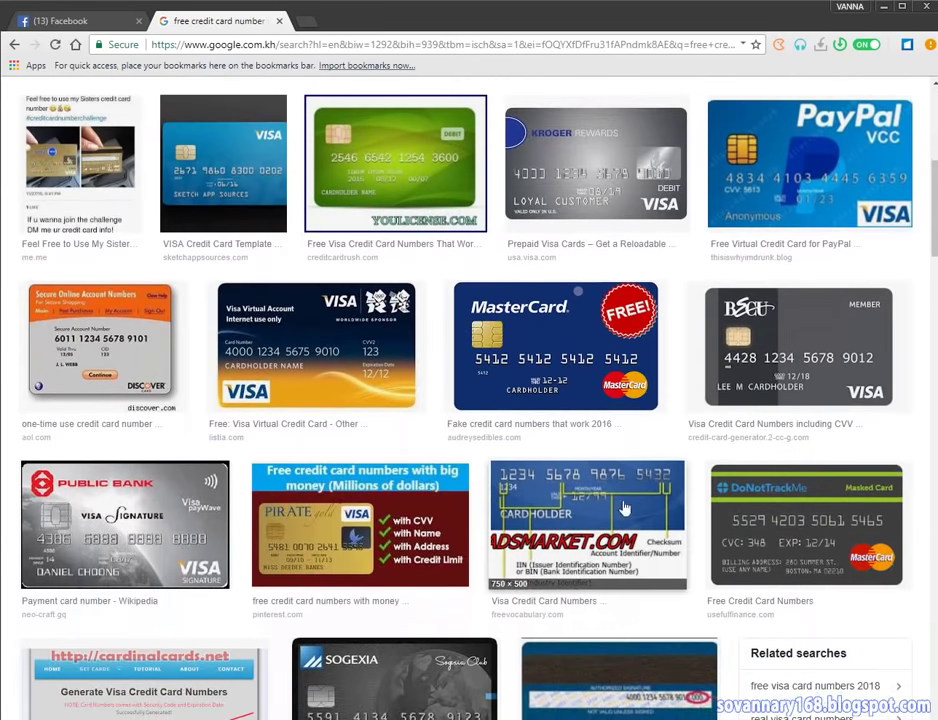
scroll(580, 510, down, 3)
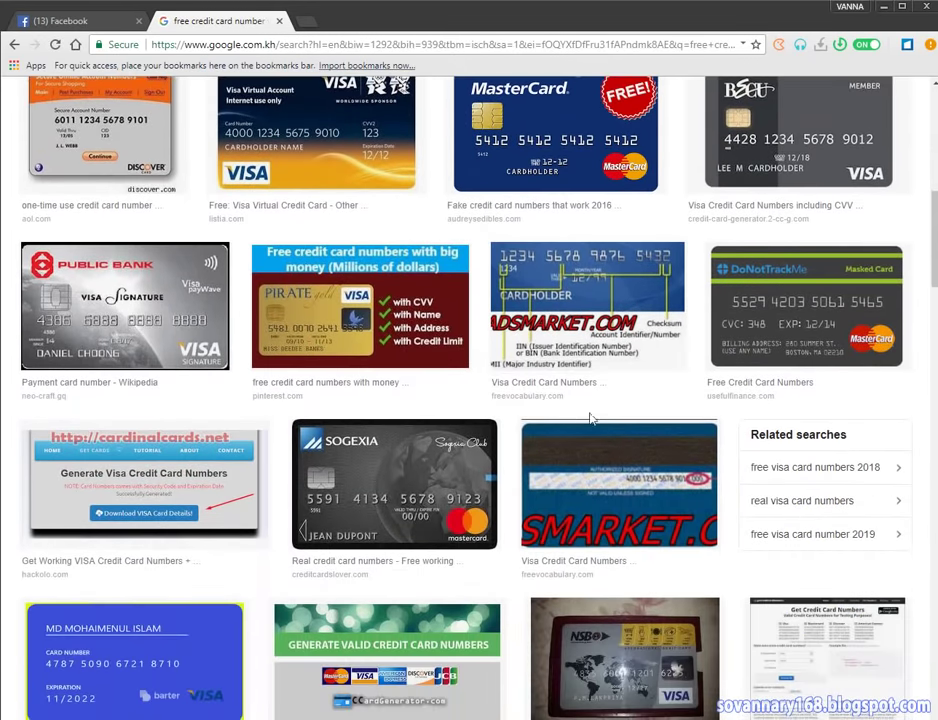
scroll(590, 415, down, 2)
scroll(580, 415, down, 8)
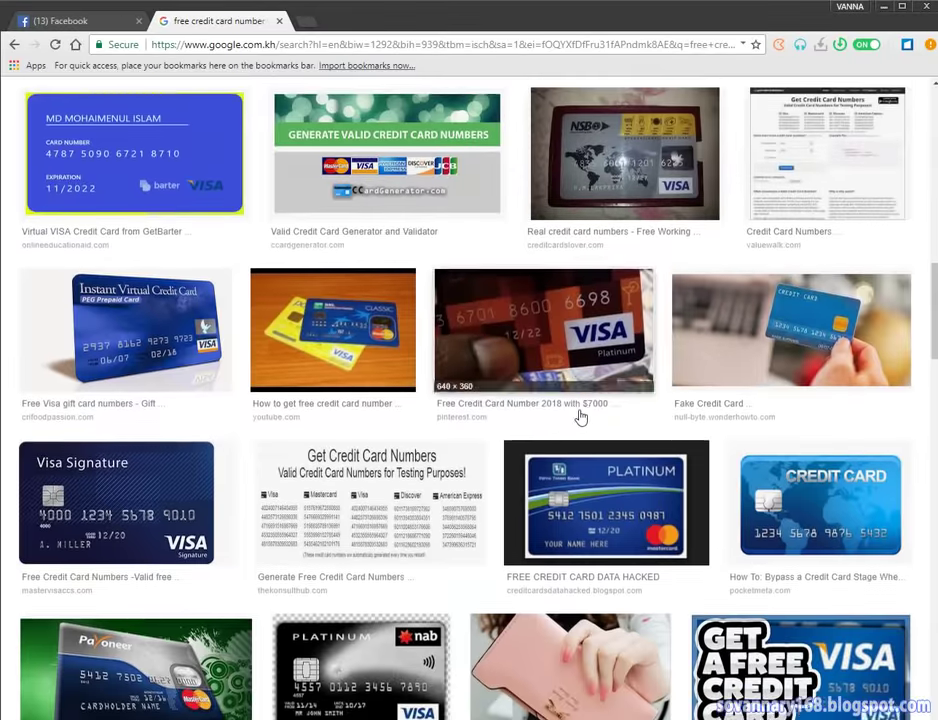
scroll(580, 415, down, 10)
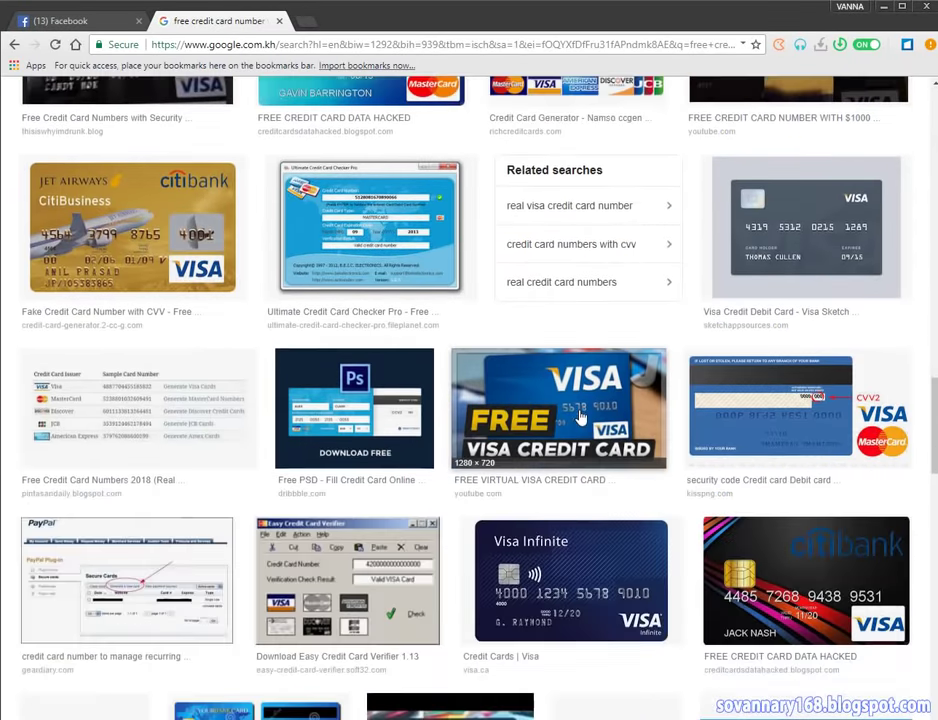
scroll(580, 415, down, 2)
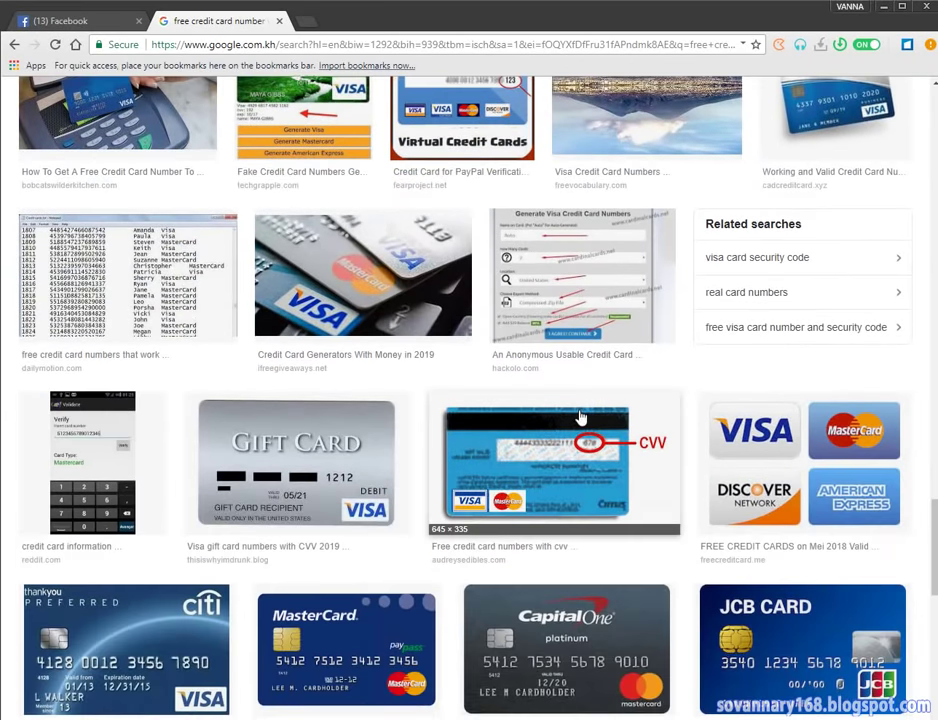
scroll(601, 419, down, 2)
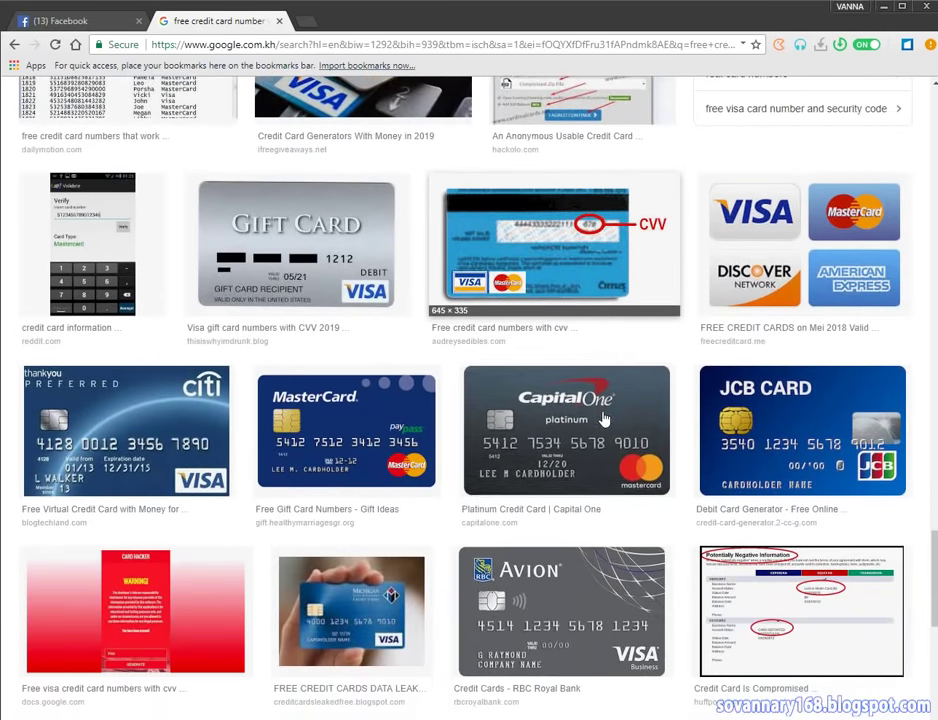
scroll(615, 485, down, 5)
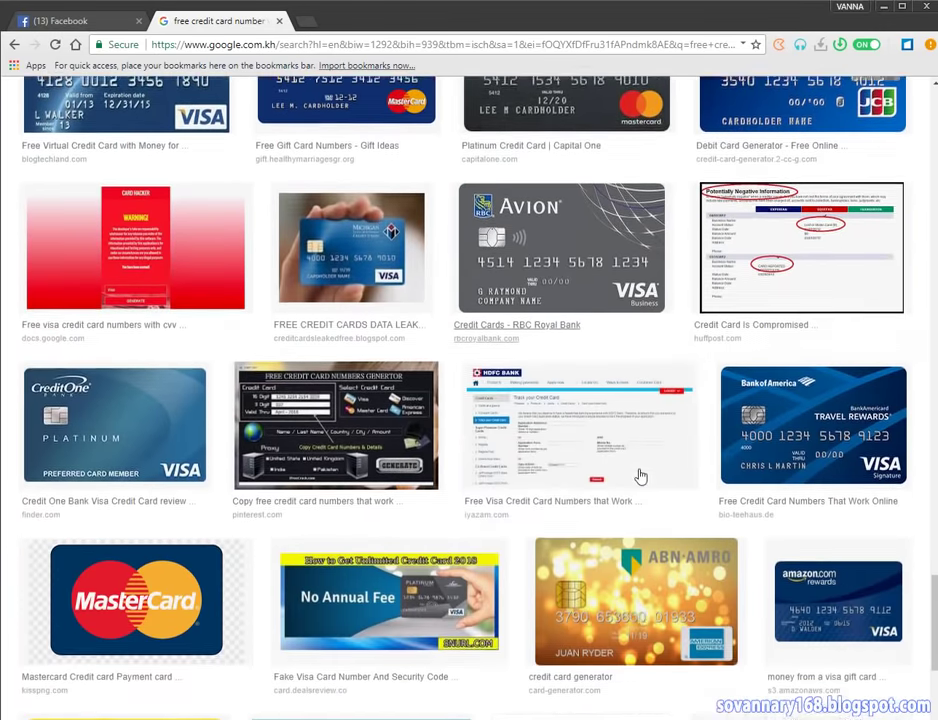
scroll(640, 477, down, 3)
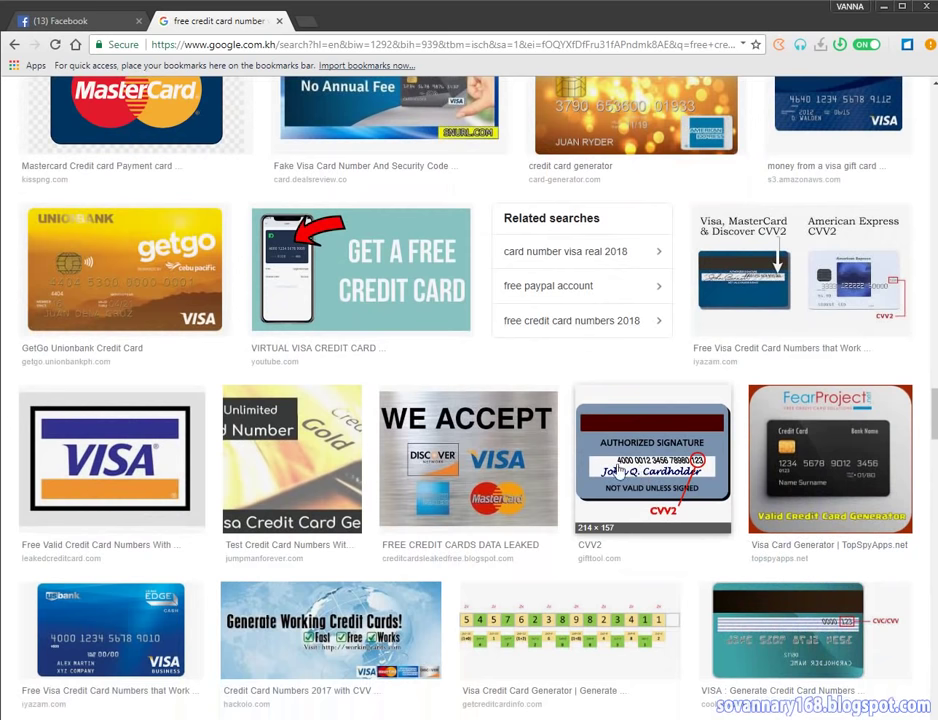
scroll(490, 487, down, 1)
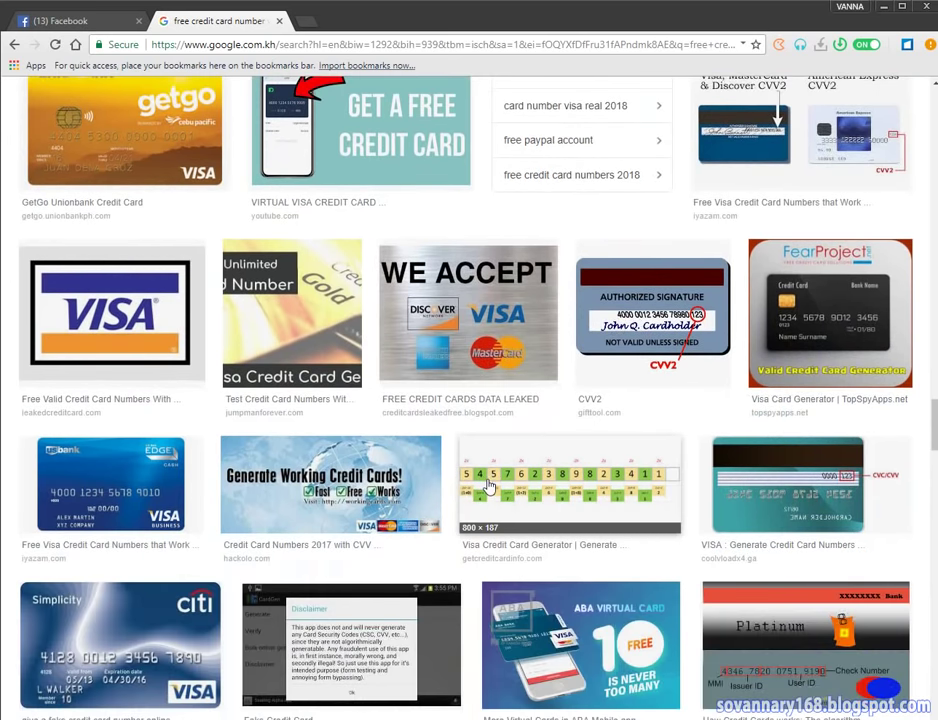
scroll(489, 487, down, 4)
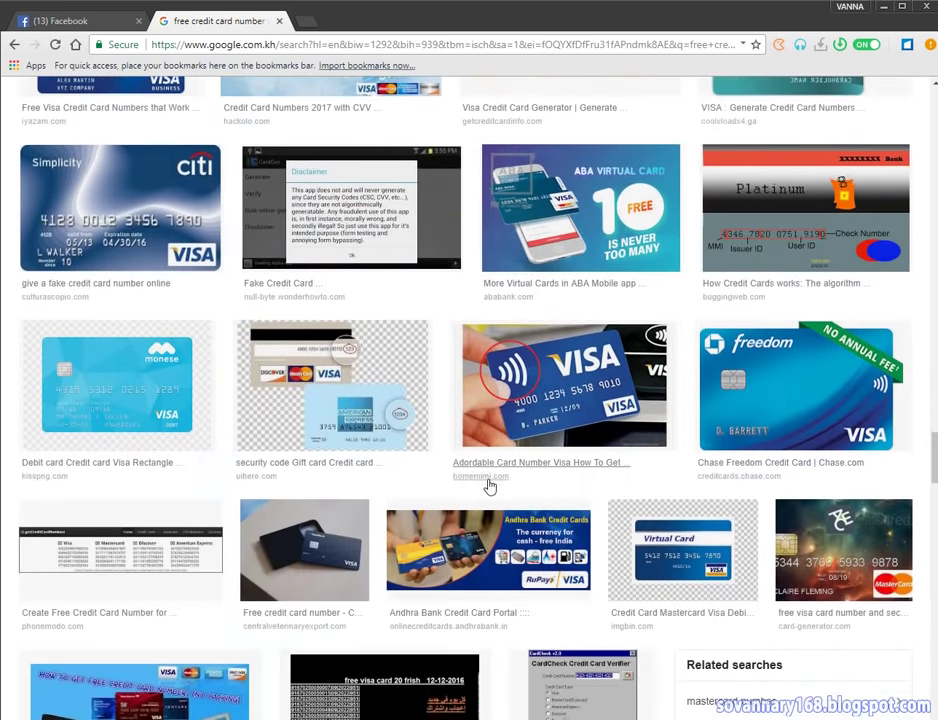
scroll(489, 487, down, 6)
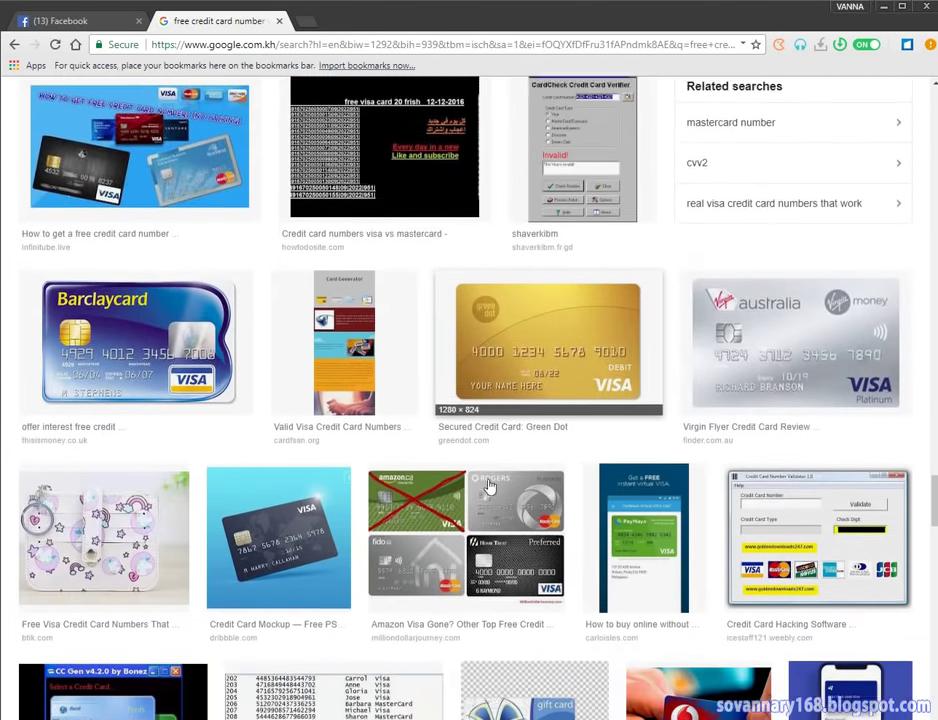
scroll(489, 487, down, 3)
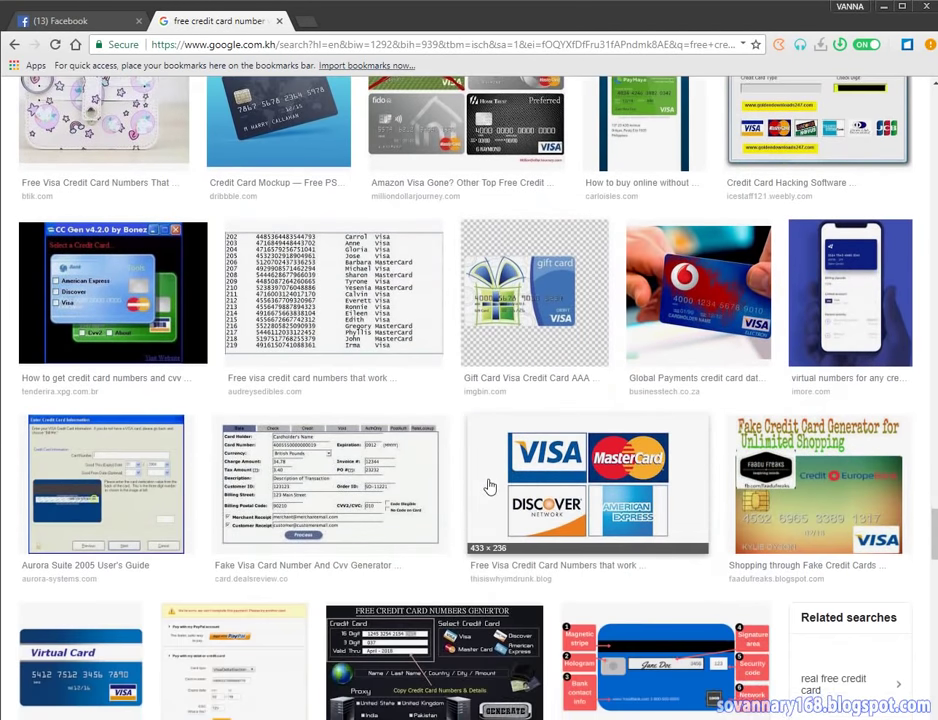
scroll(489, 487, up, 10)
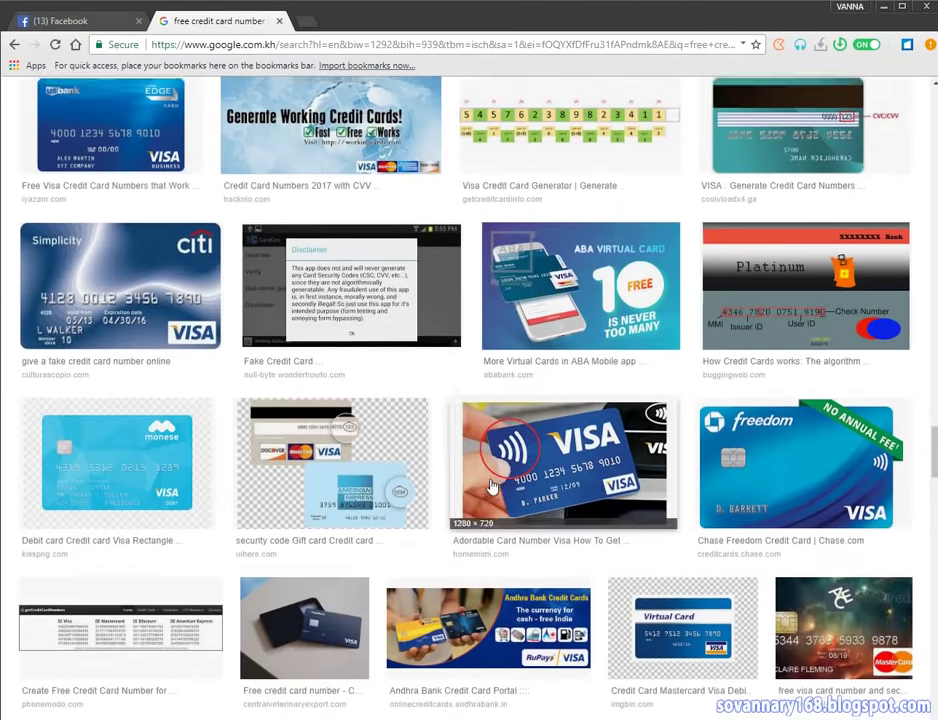
scroll(491, 487, up, 4)
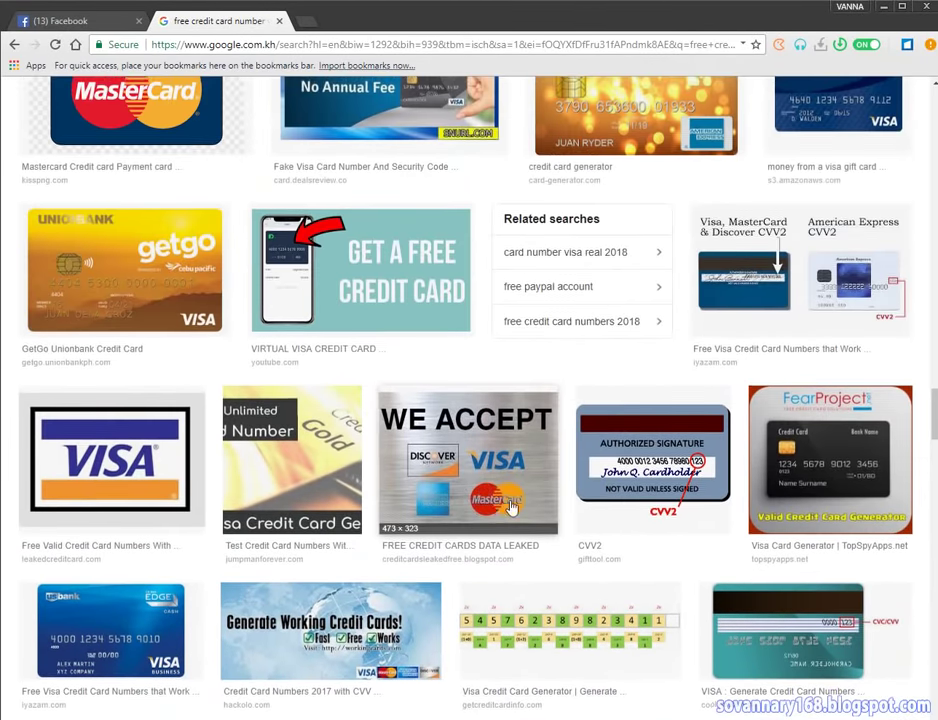
scroll(511, 508, up, 6)
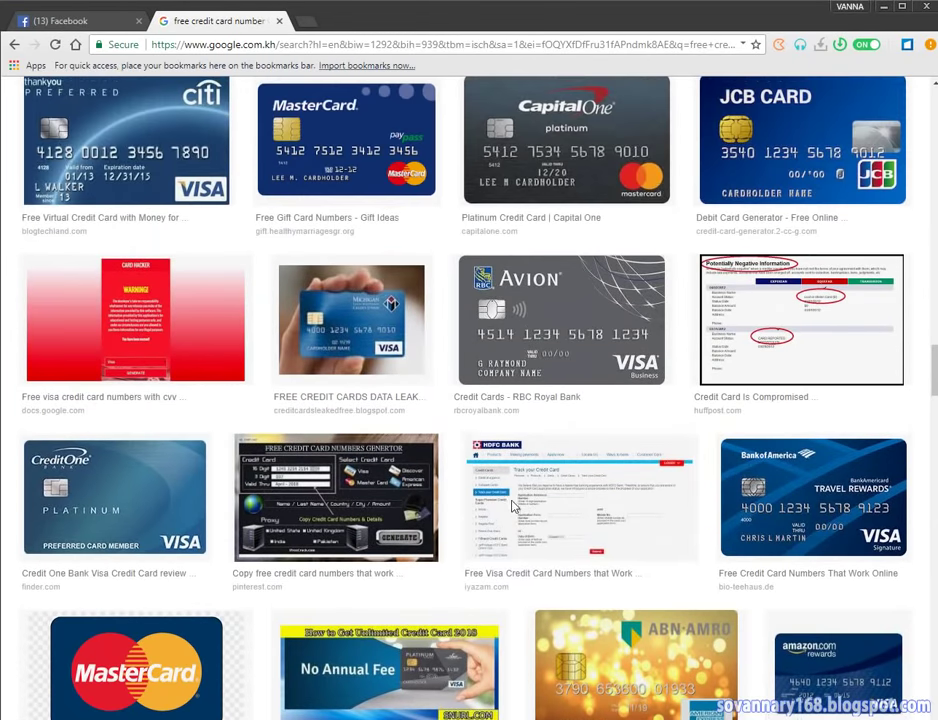
scroll(670, 477, up, 5)
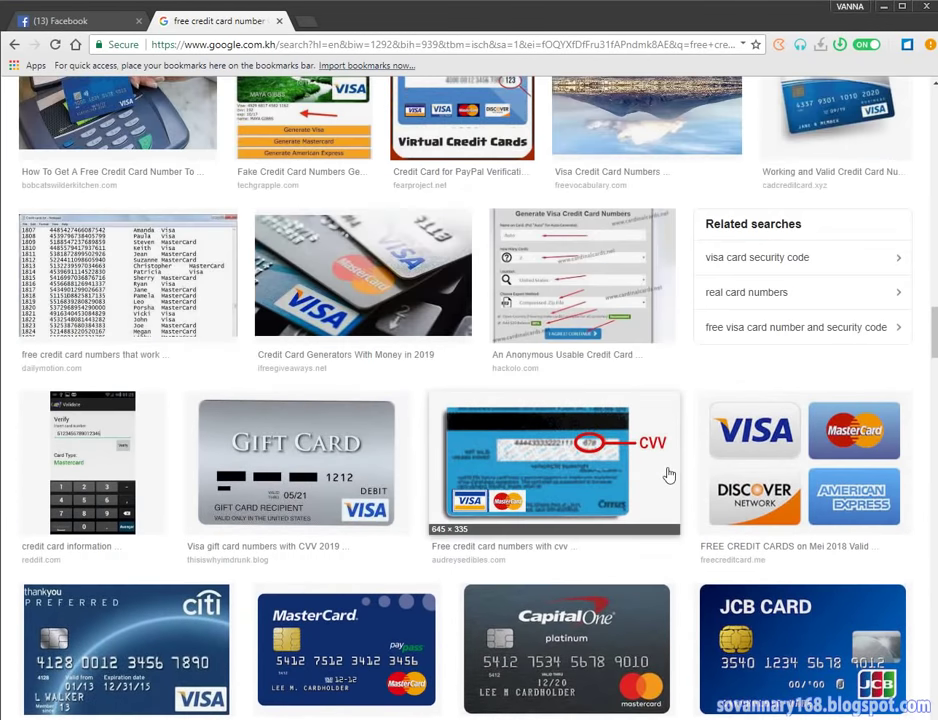
scroll(669, 475, up, 2)
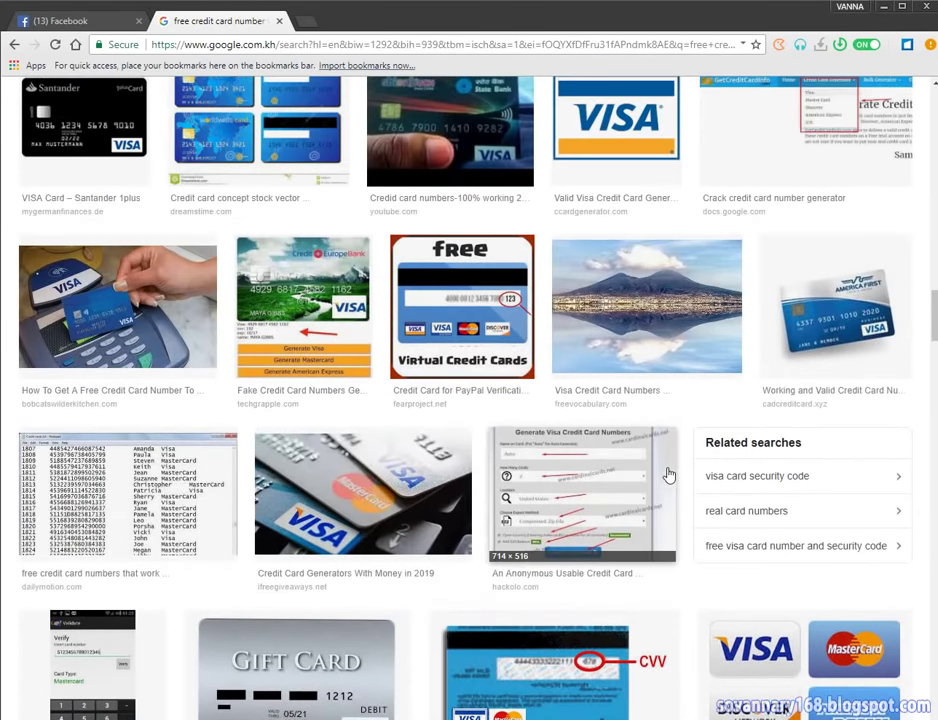
scroll(668, 476, down, 1)
scroll(476, 625, up, 1)
scroll(478, 625, up, 3)
scroll(478, 625, up, 4)
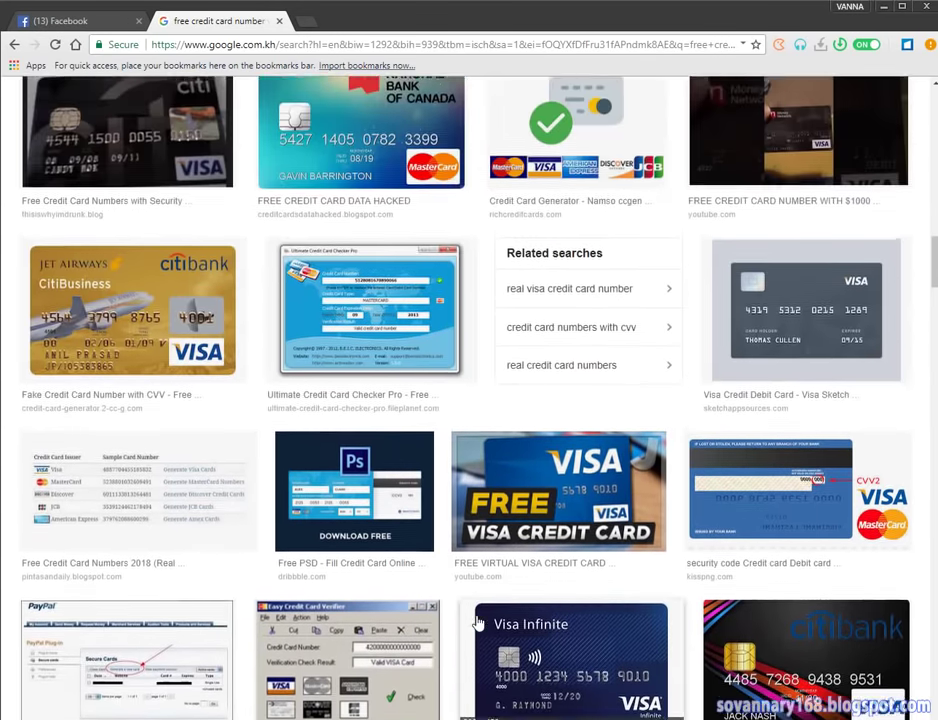
scroll(478, 625, up, 14)
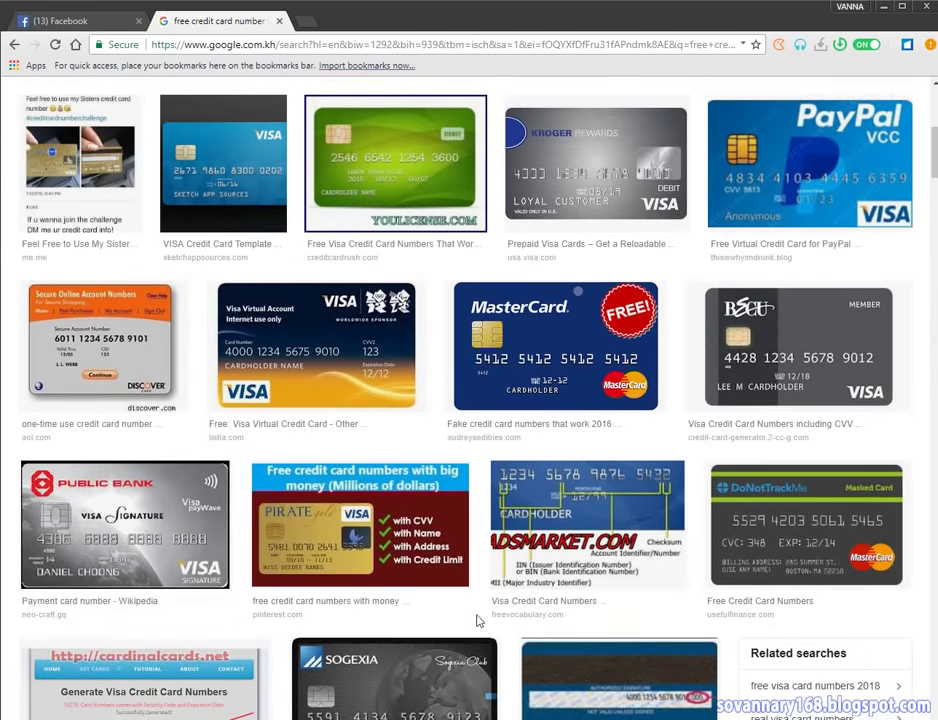
Preview the freevocabulary.com card number diagram, view several of its related images, and open the full set of related images.
click(598, 506)
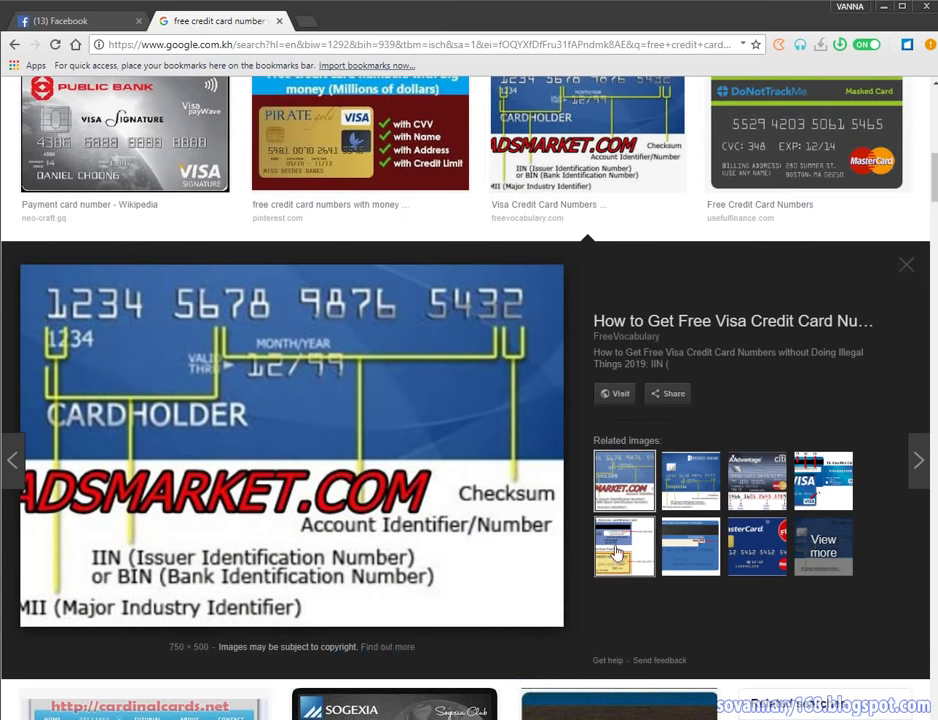
click(686, 474)
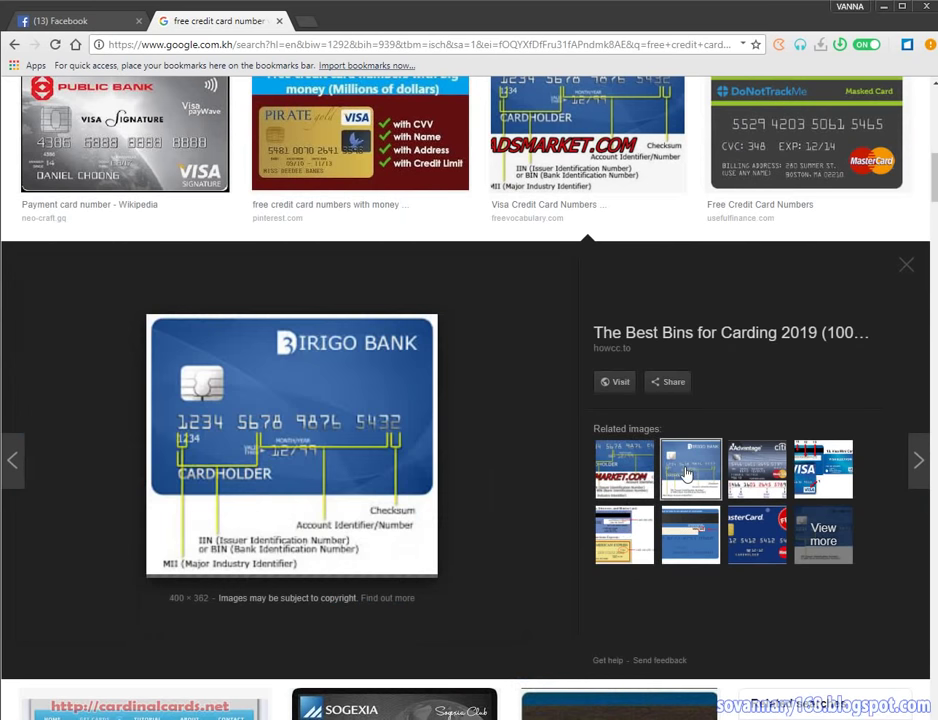
click(821, 468)
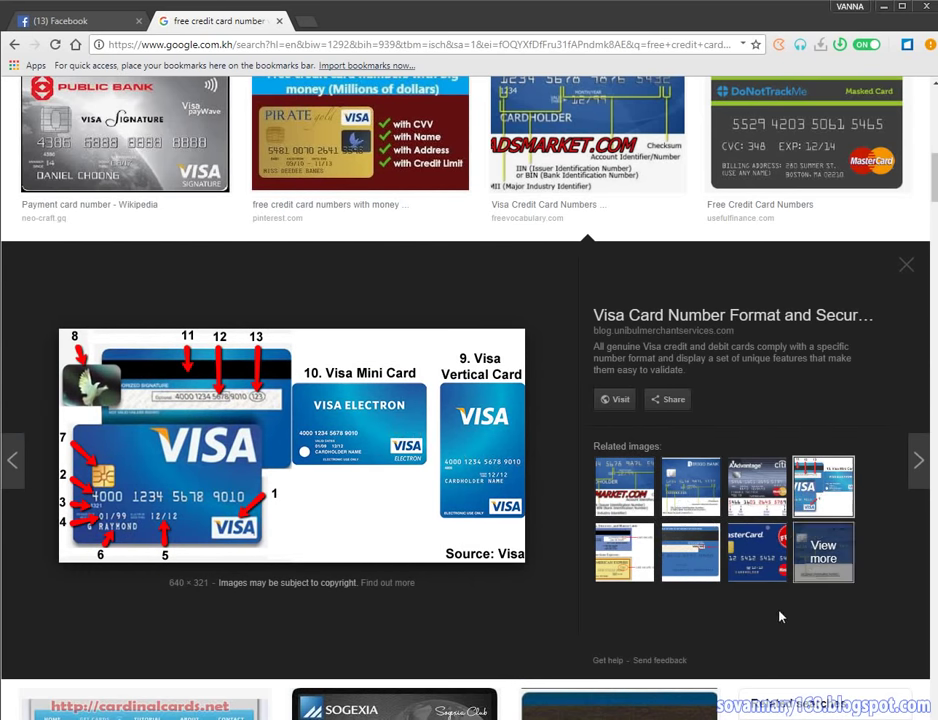
click(753, 557)
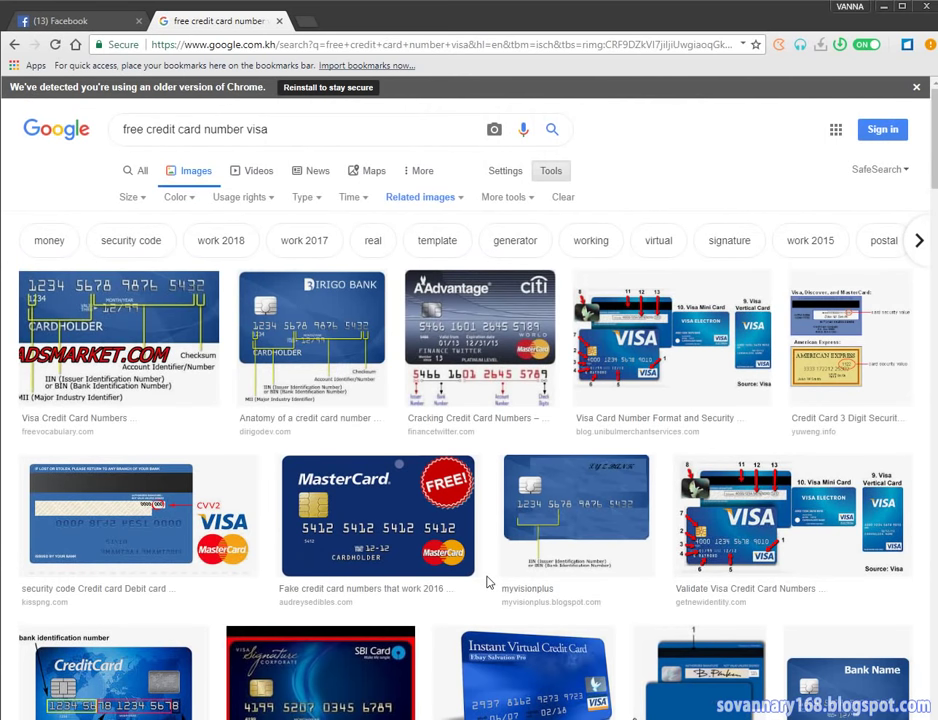
Look through the related images of the card number diagram and return to the beginning of the results.
scroll(505, 540, down, 1)
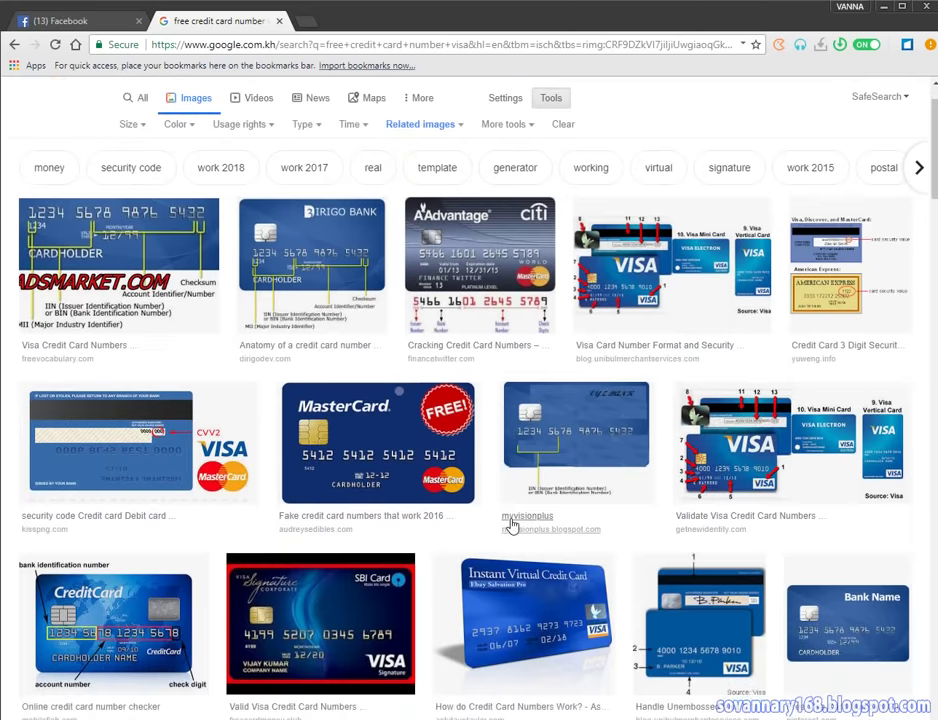
scroll(511, 525, down, 10)
scroll(514, 525, down, 2)
scroll(517, 524, down, 2)
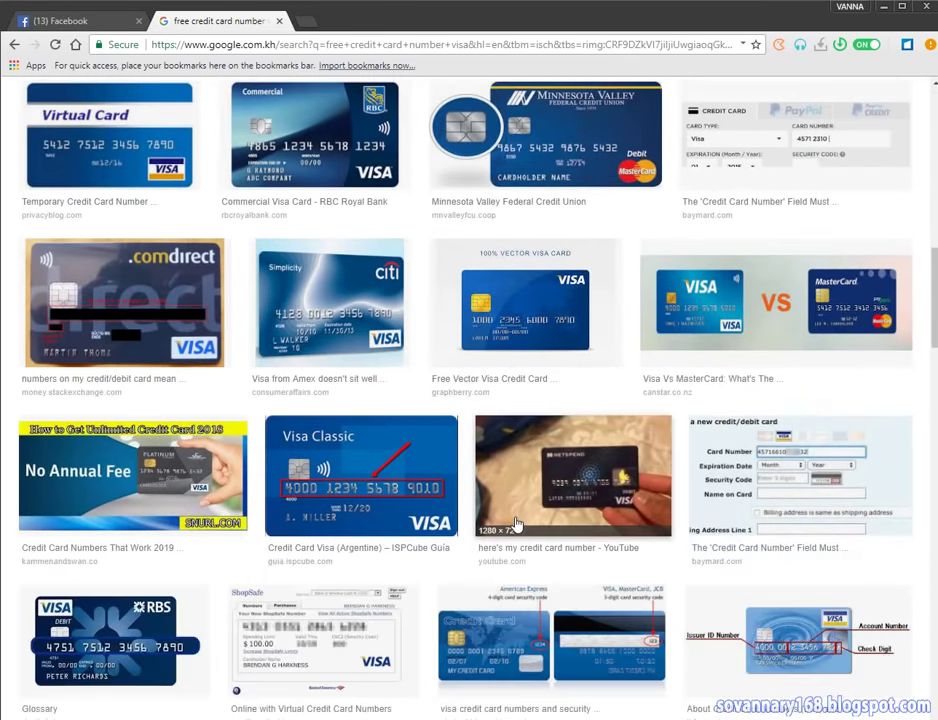
scroll(517, 524, up, 4)
scroll(519, 524, up, 10)
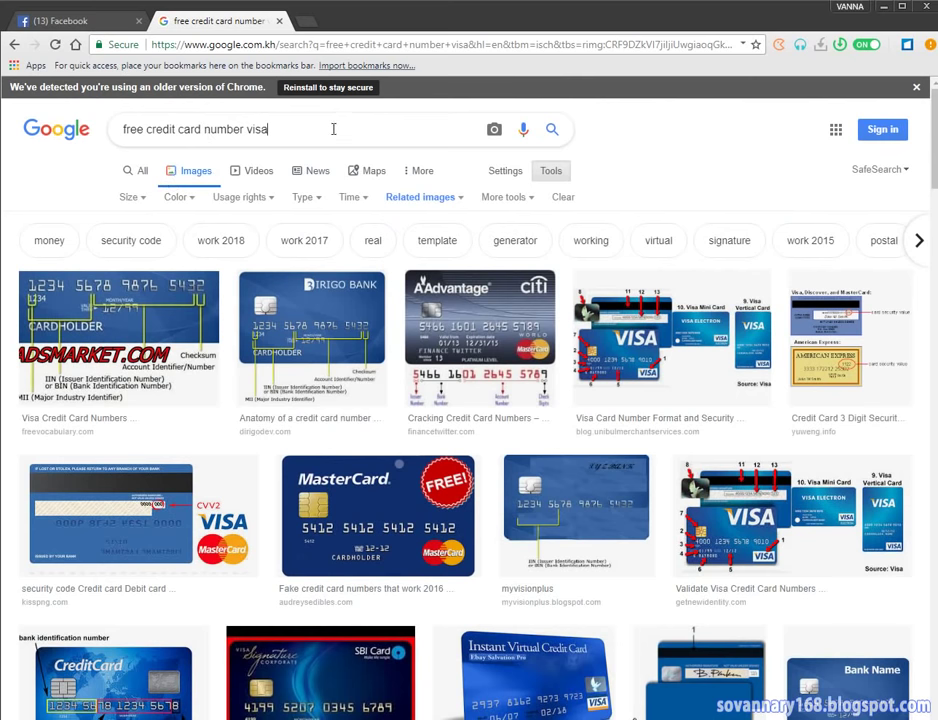
Replace the image search query with the suggested query "mastercard credit card".
drag(322, 126, 1, 128)
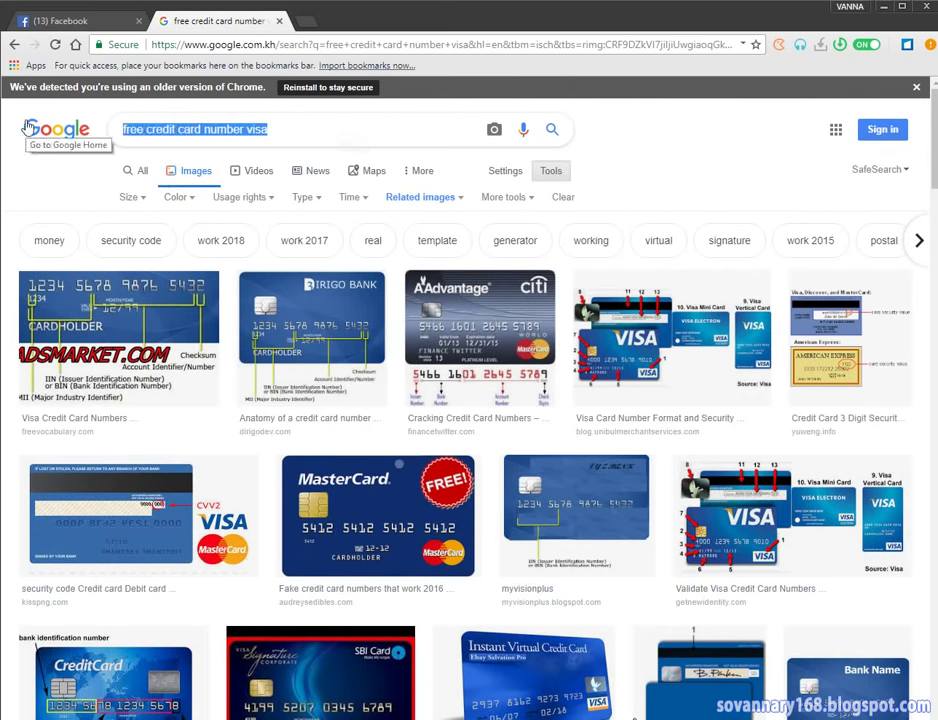
text(mas)
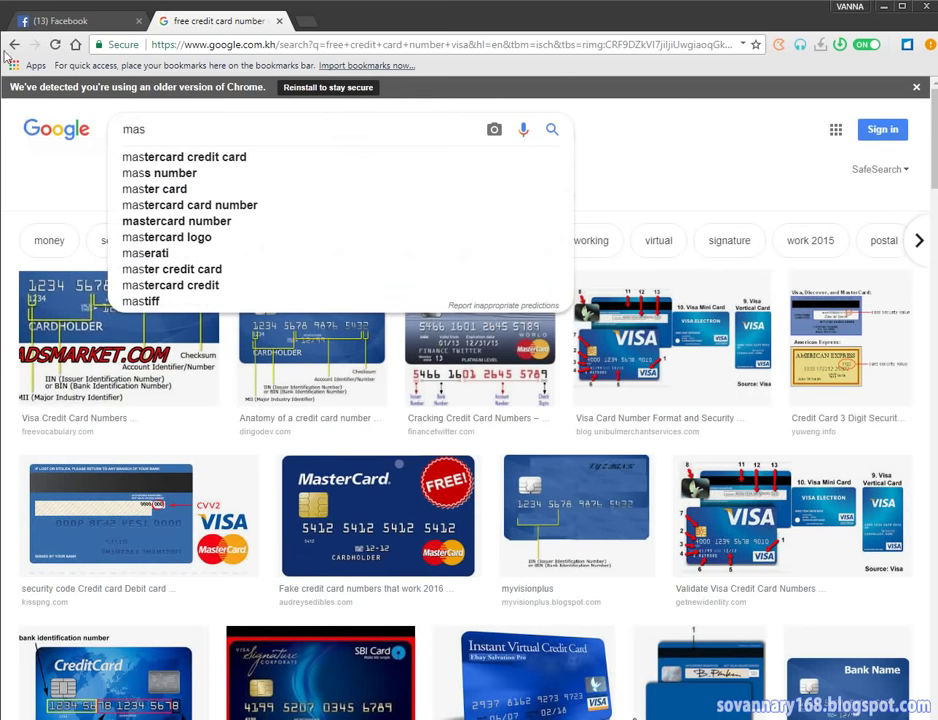
click(229, 158)
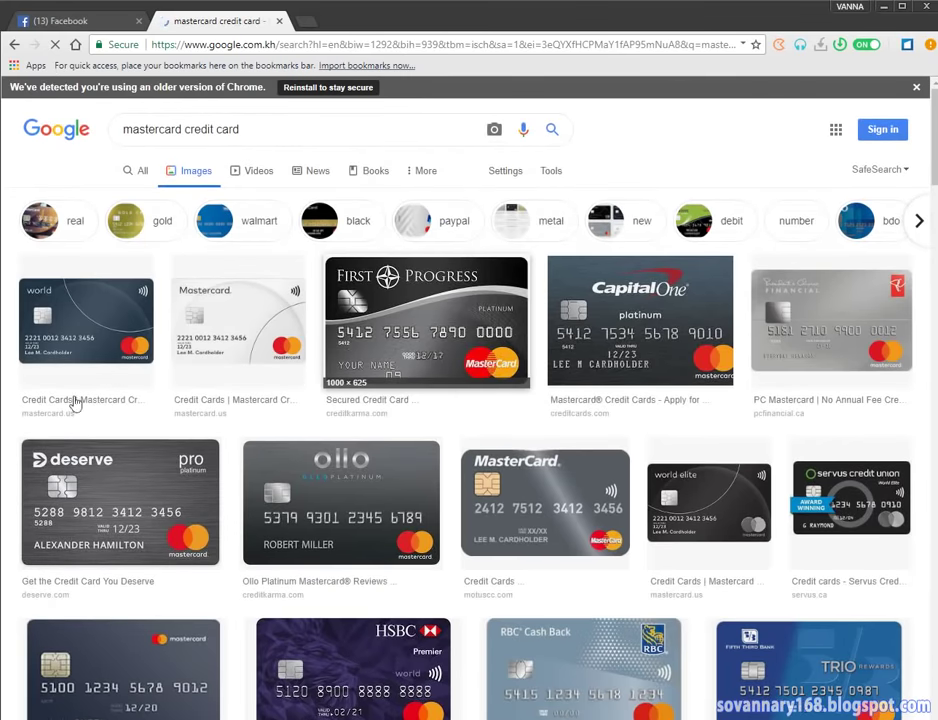
Examine the Mastercard credit card image results and return to the first rows.
scroll(402, 433, down, 3)
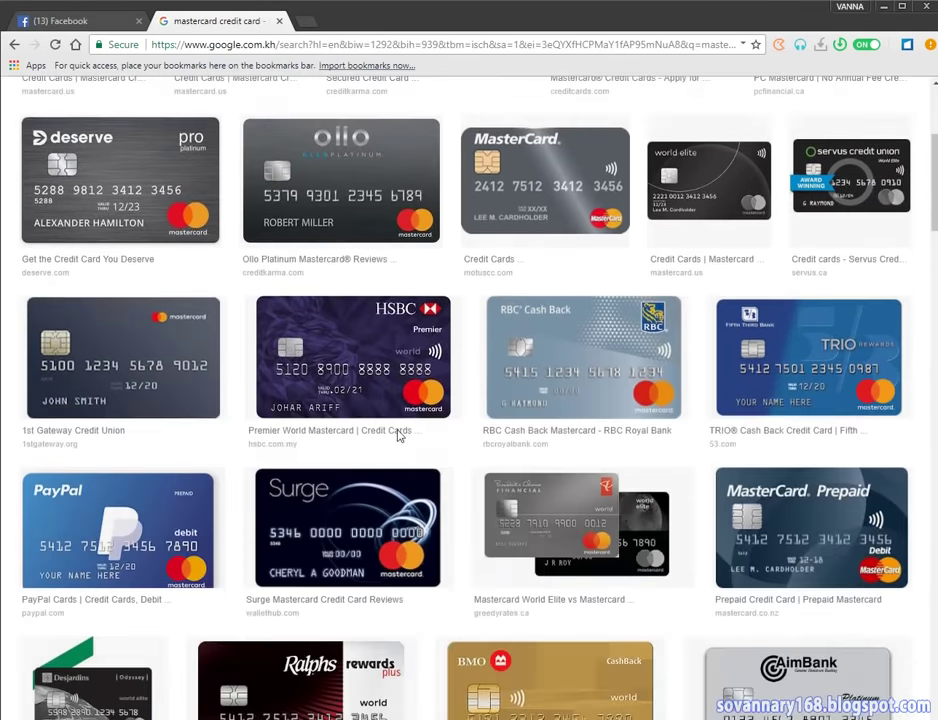
scroll(398, 435, down, 7)
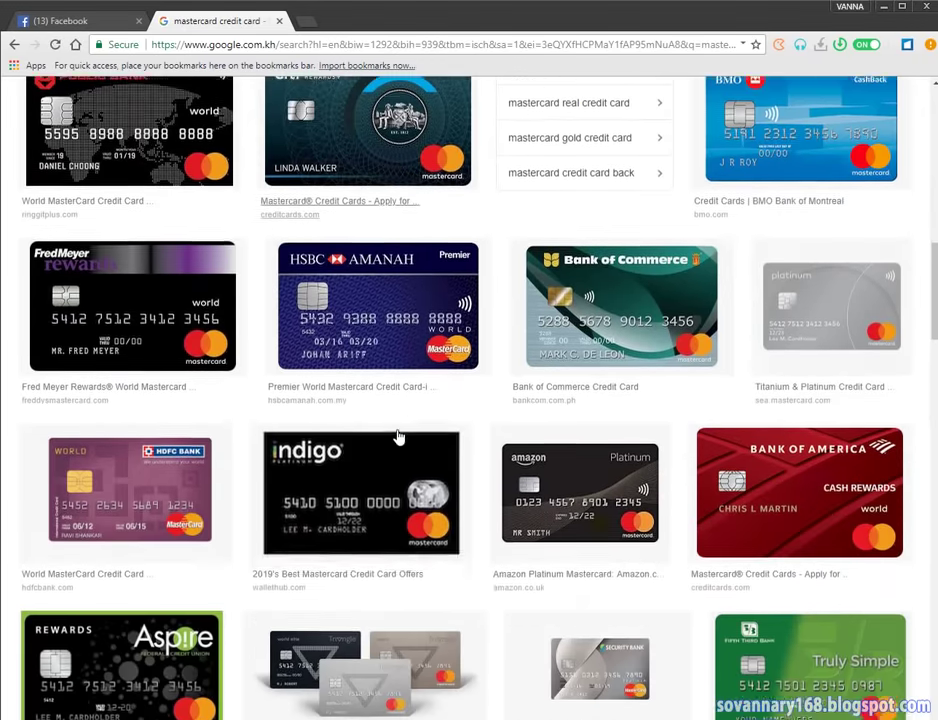
scroll(398, 437, down, 10)
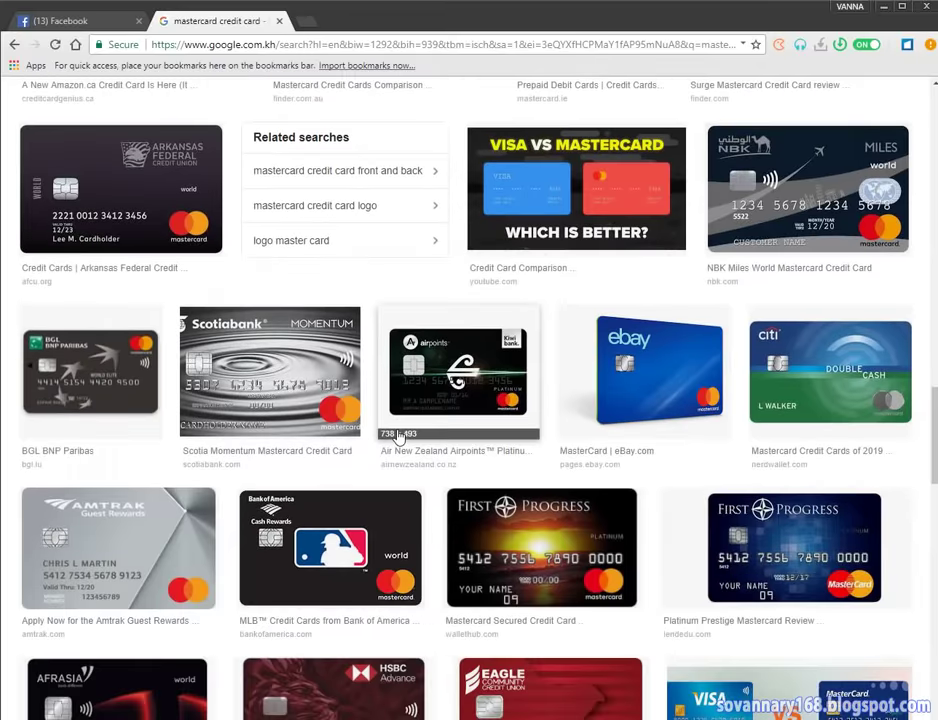
scroll(398, 437, down, 9)
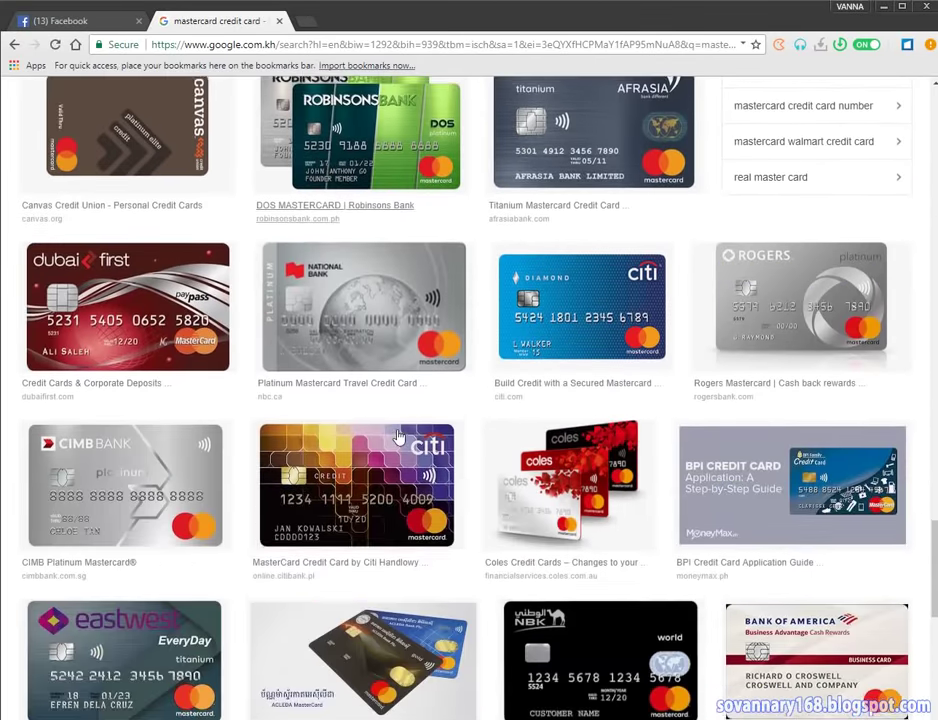
scroll(398, 437, down, 7)
scroll(398, 437, up, 10)
scroll(398, 437, up, 10)
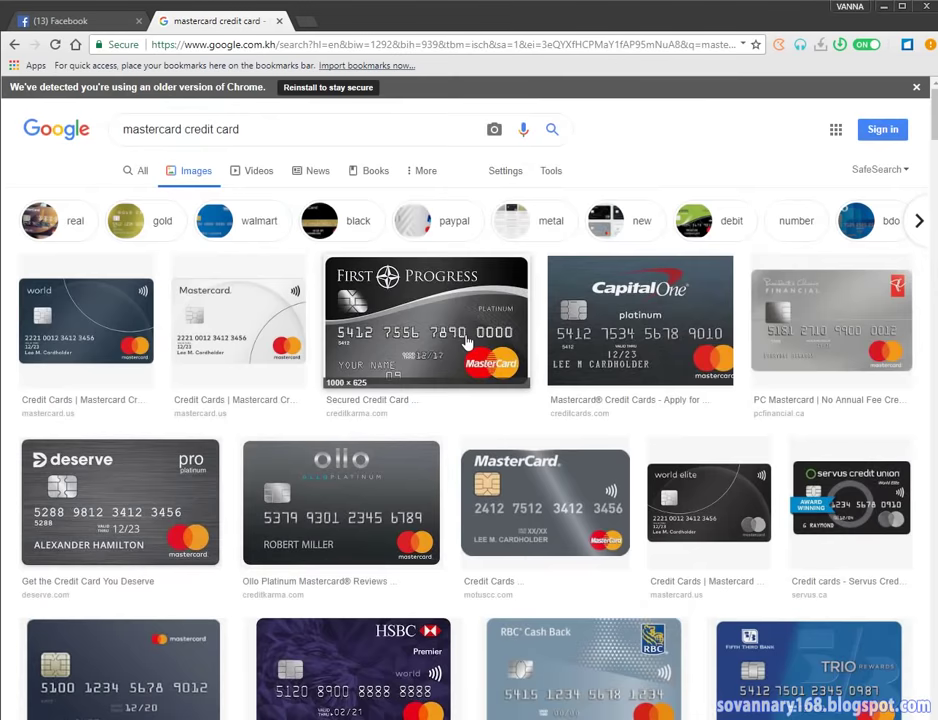
scroll(467, 343, down, 1)
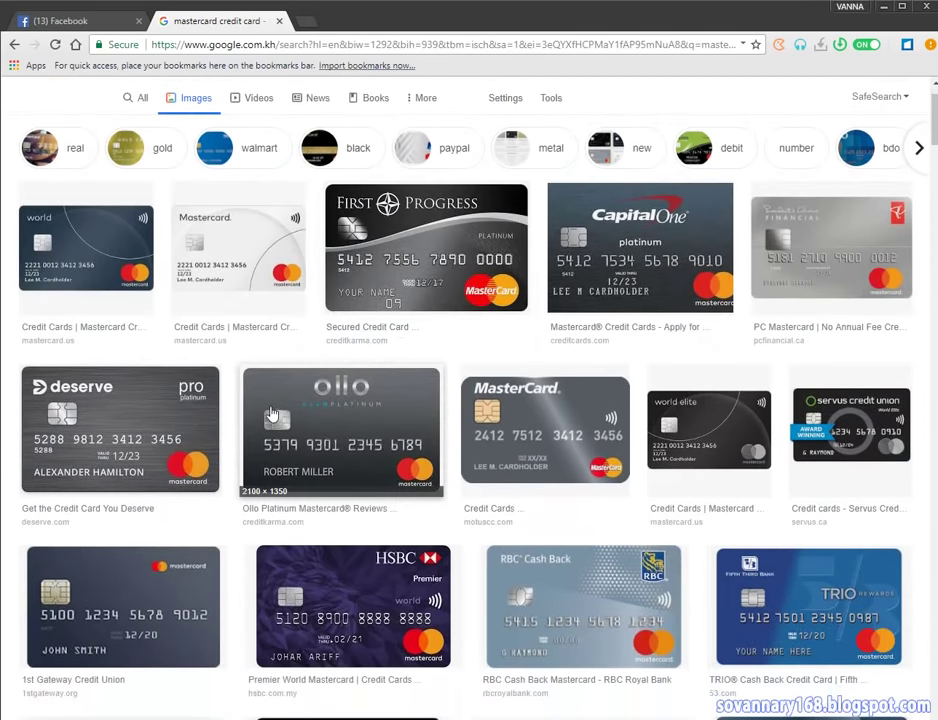
Preview the Capital One Platinum Mastercard image from creditcards.com and its related images.
scroll(341, 462, up, 1)
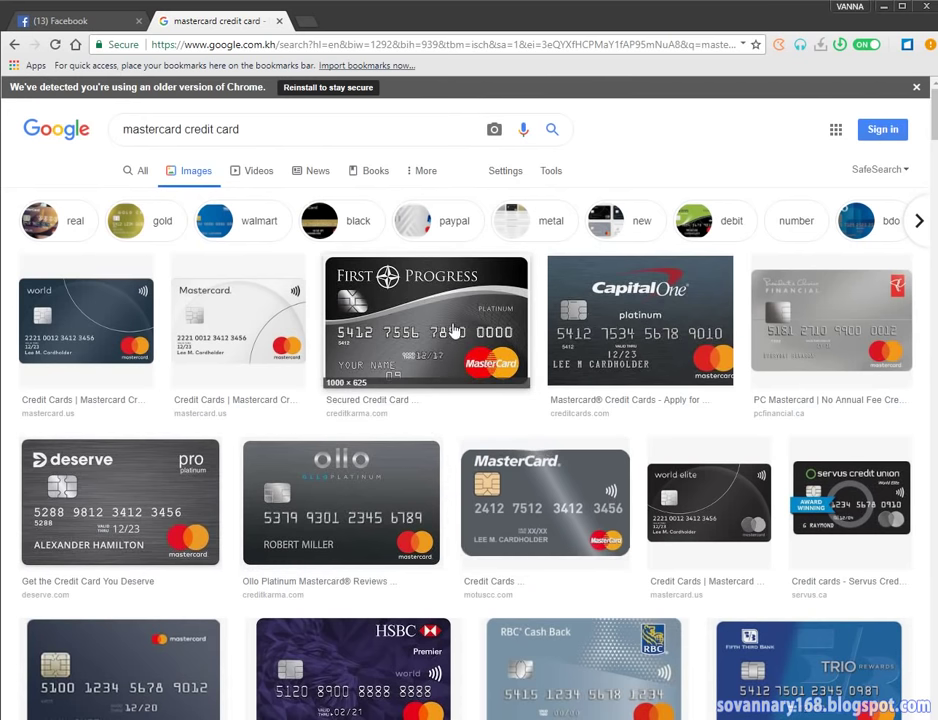
click(624, 333)
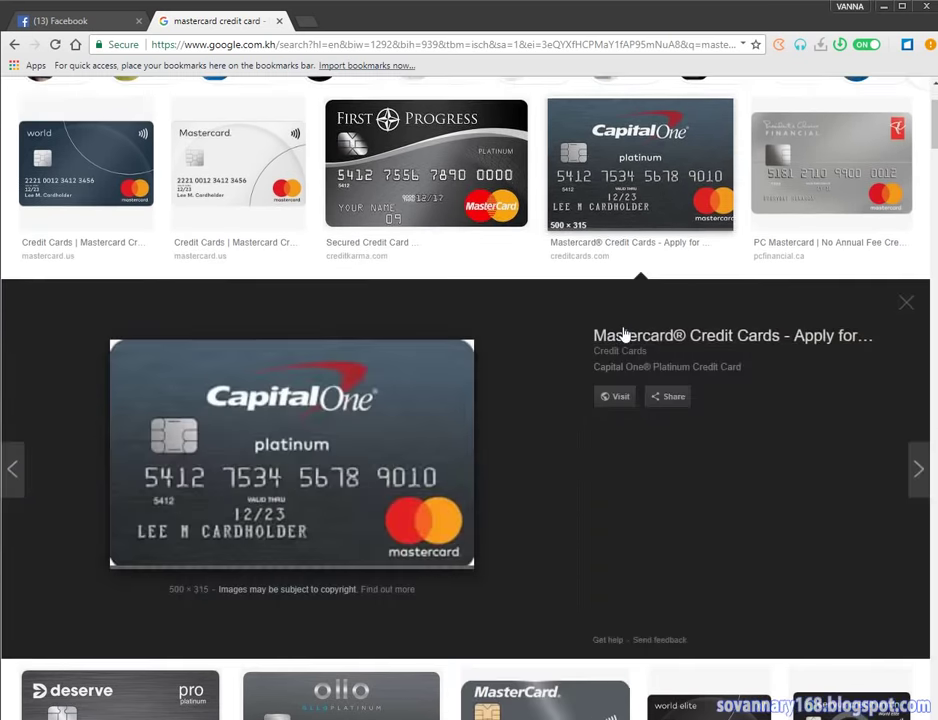
scroll(624, 333, down, 1)
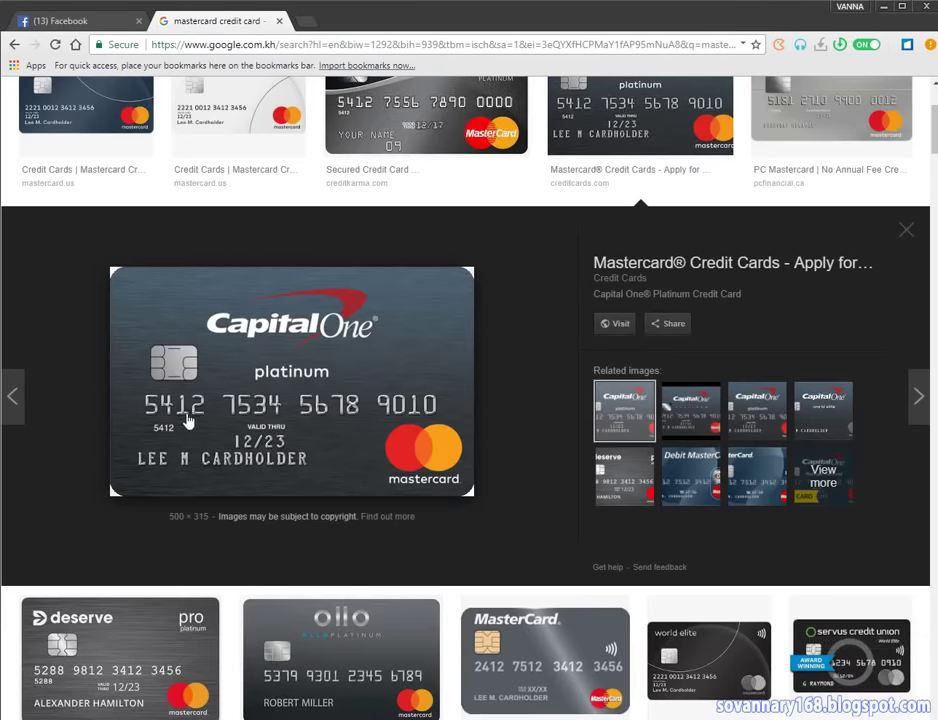
Replace the image search query with the suggested query "free virtual credit card 2019".
scroll(188, 420, up, 3)
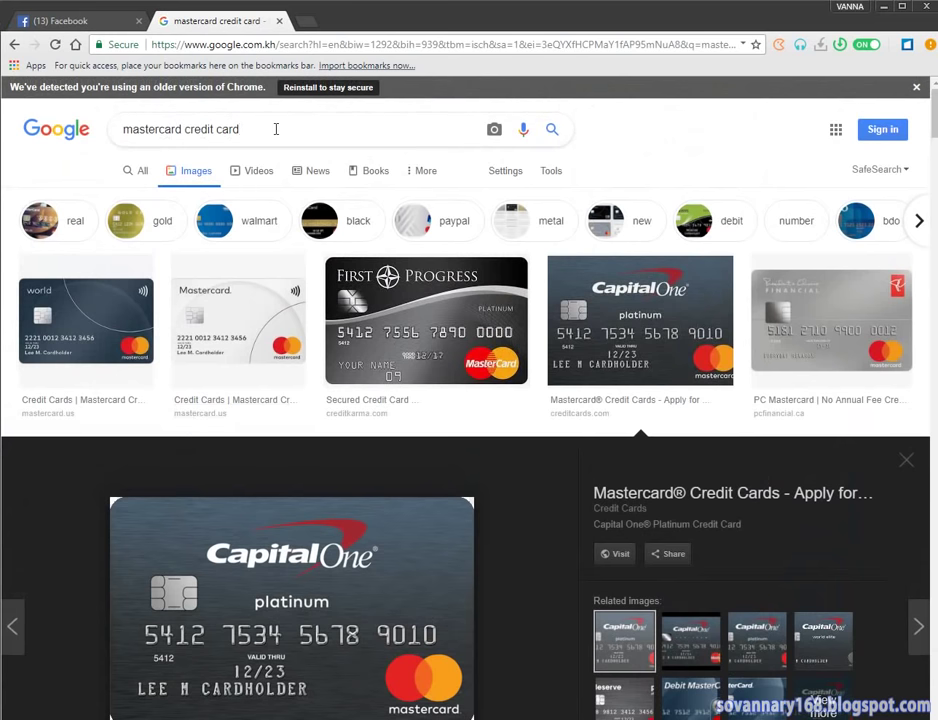
drag(276, 129, 4, 133)
key(BackSpace)
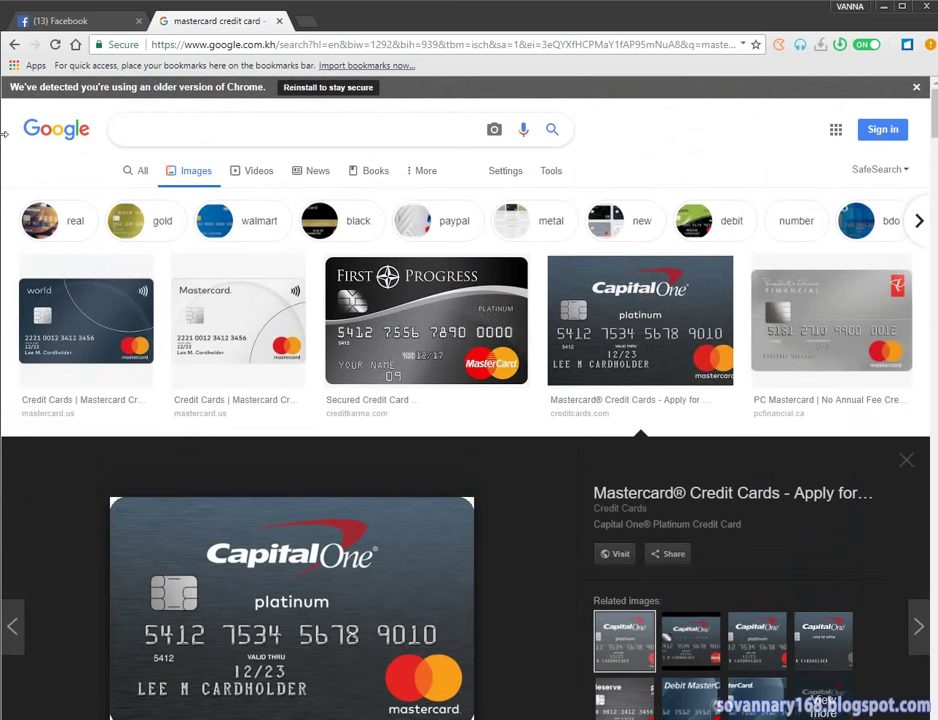
text(cr)
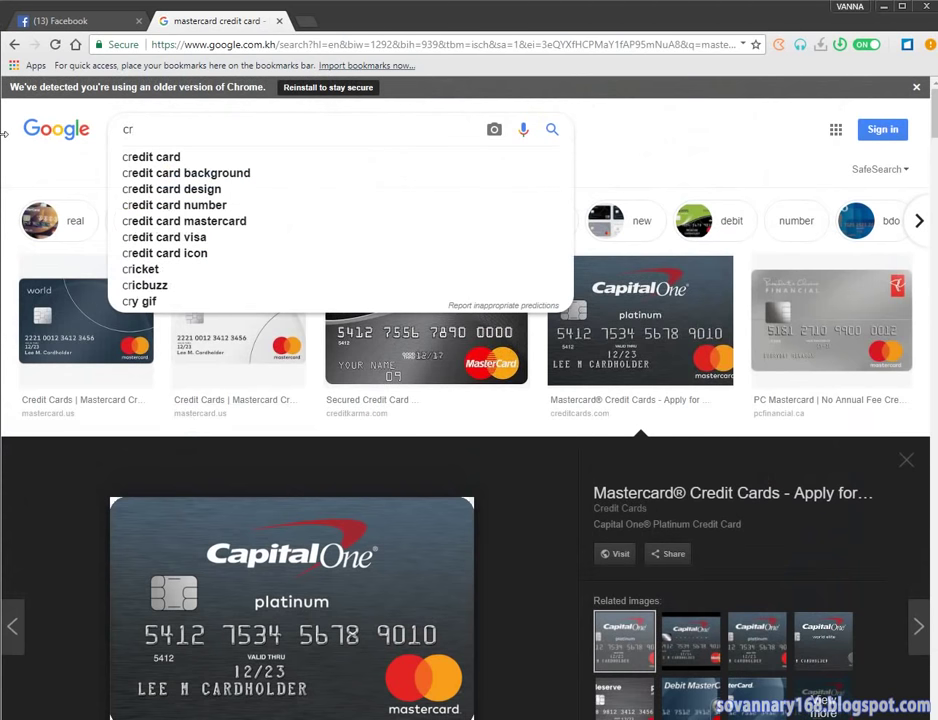
key(Down)
text(fr)
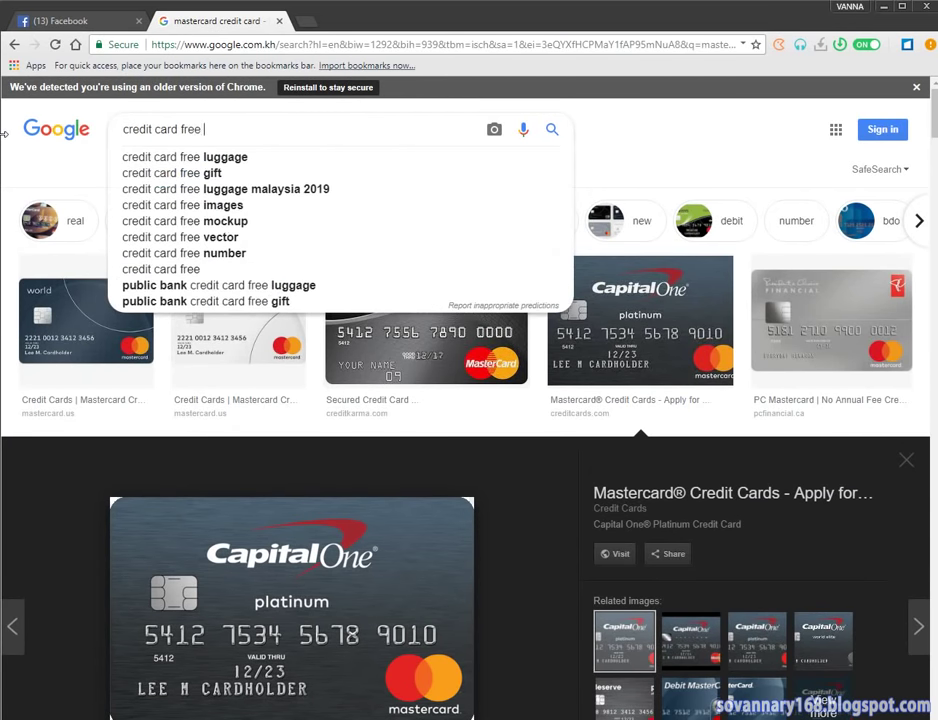
text(ee vi)
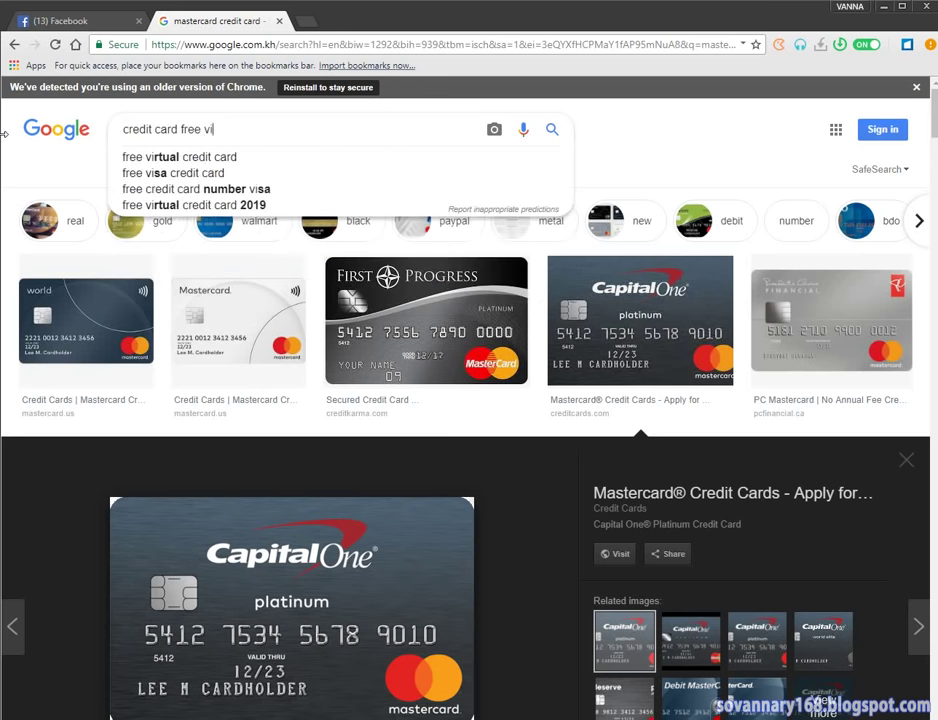
click(228, 205)
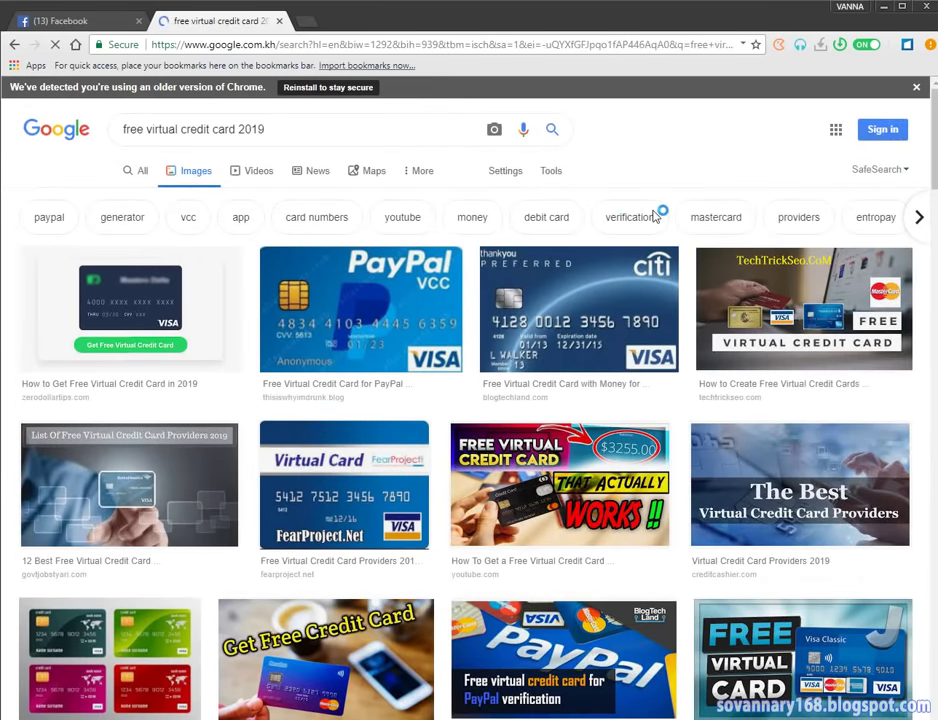
Look through the image results for free virtual credit cards and return to the beginning of the results.
scroll(653, 216, down, 3)
scroll(653, 216, down, 5)
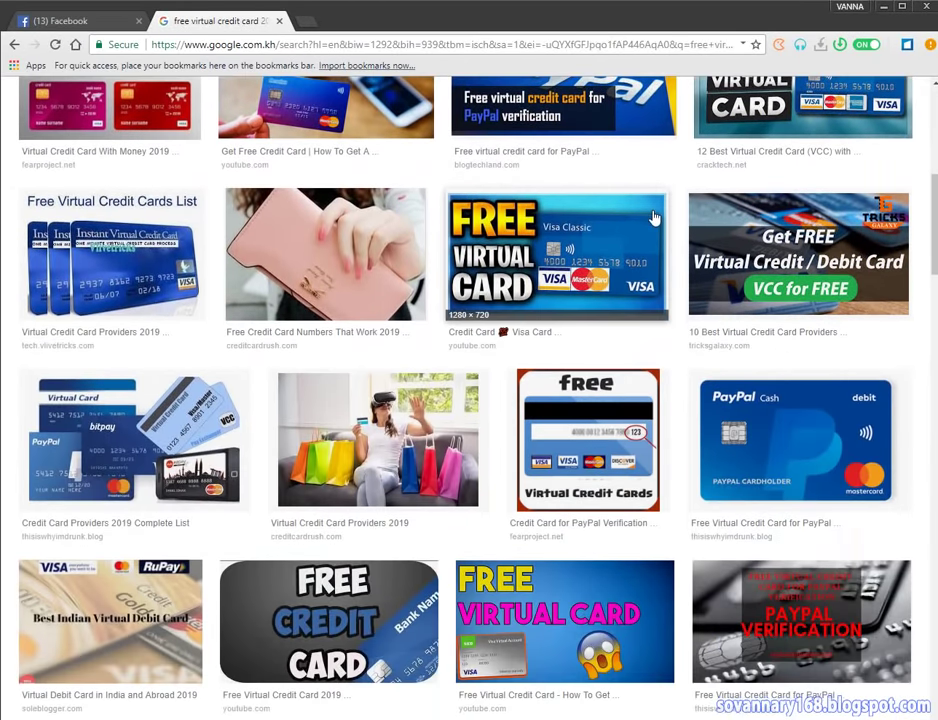
scroll(653, 216, down, 12)
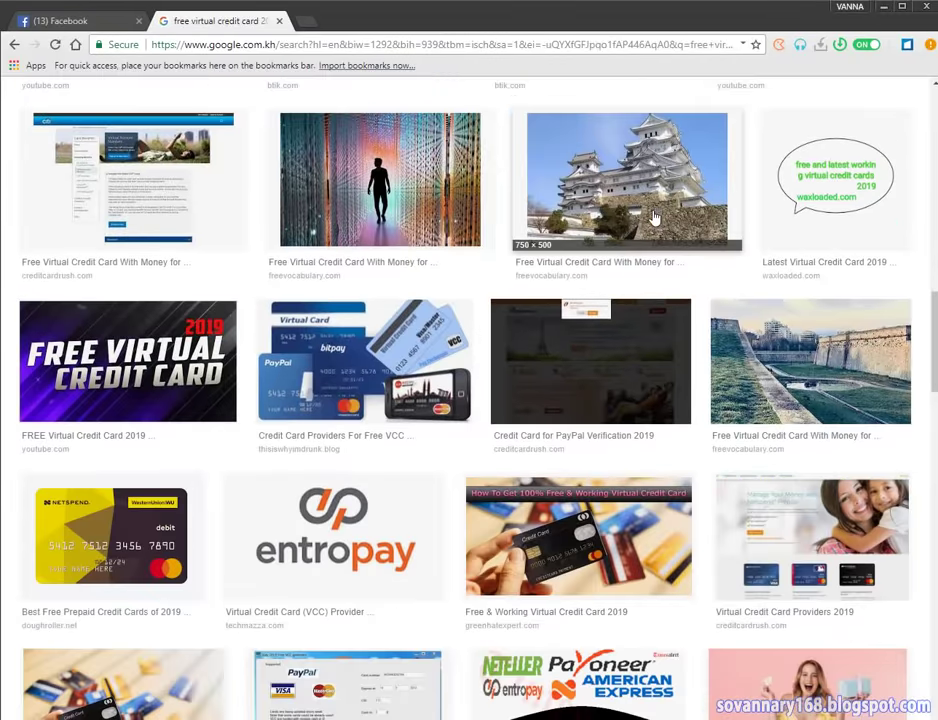
scroll(653, 216, down, 8)
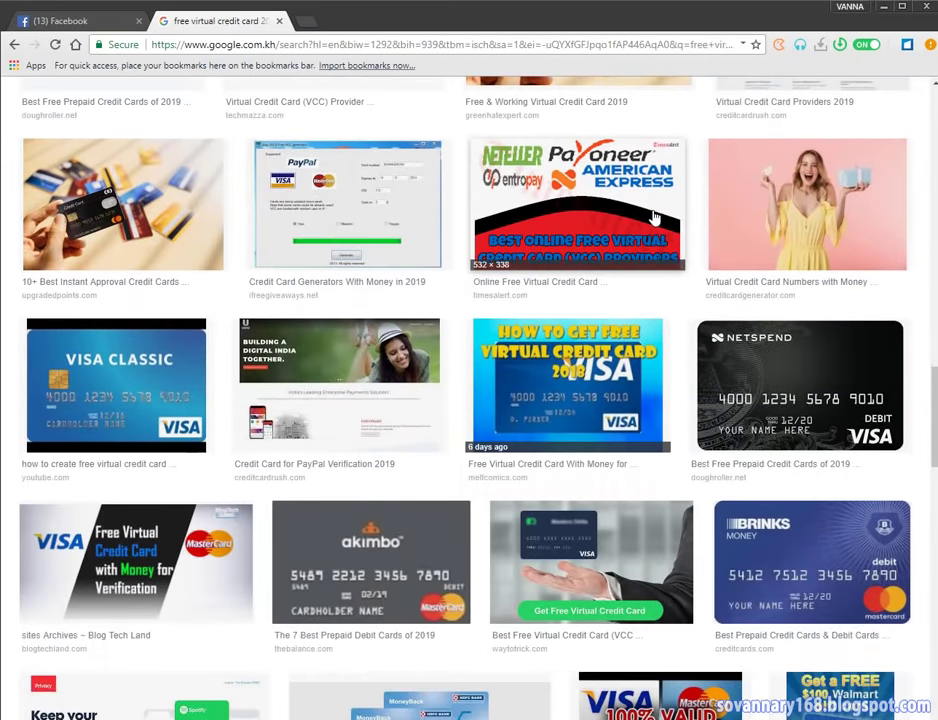
scroll(653, 216, down, 13)
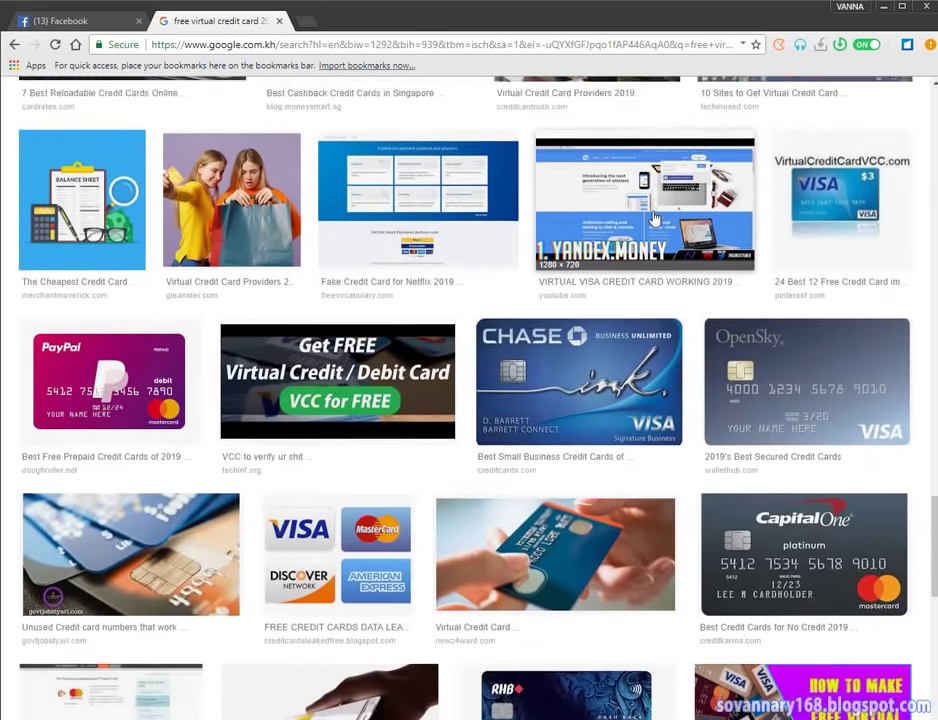
scroll(653, 216, up, 20)
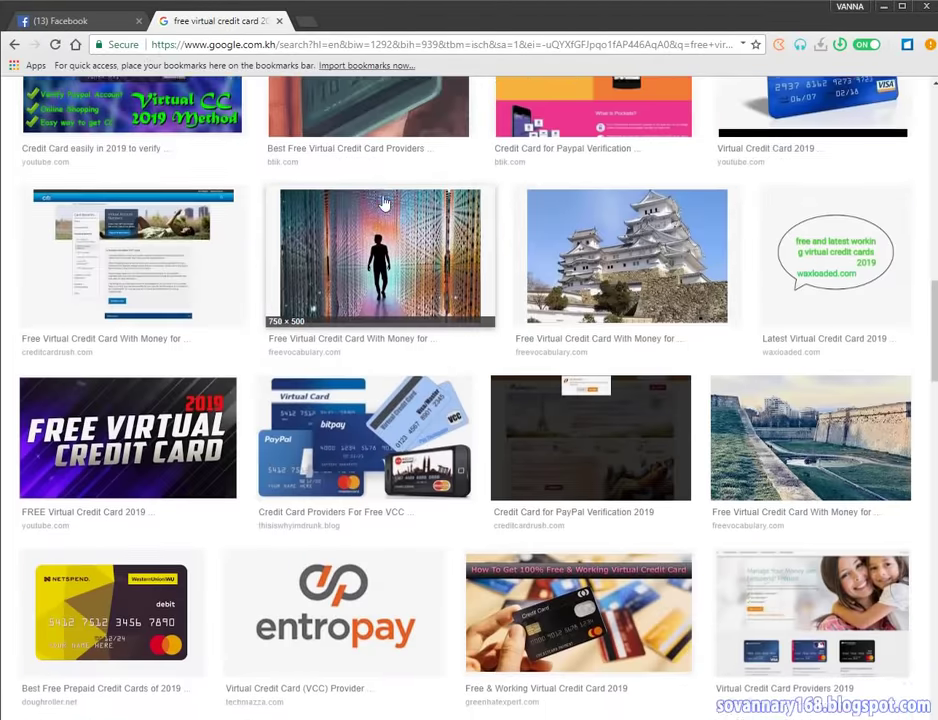
scroll(372, 204, up, 6)
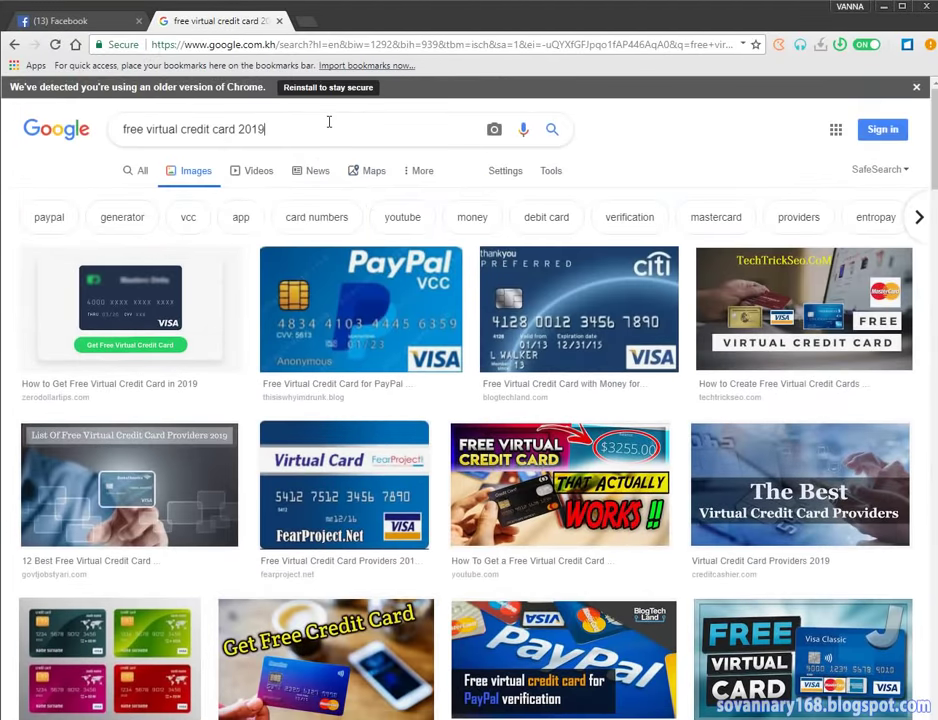
Replace the image search query with "credit card show detail" and run the search.
key(BackSpace)
key(BackSpace)
key(BackSpace)
key(BackSpace)
key(BackSpace)
key(BackSpace)
key(BackSpace)
key(BackSpace)
key(BackSpace)
key(BackSpace)
key(BackSpace)
key(BackSpace)
key(BackSpace)
key(BackSpace)
key(BackSpace)
key(BackSpace)
key(BackSpace)
key(BackSpace)
key(BackSpace)
key(BackSpace)
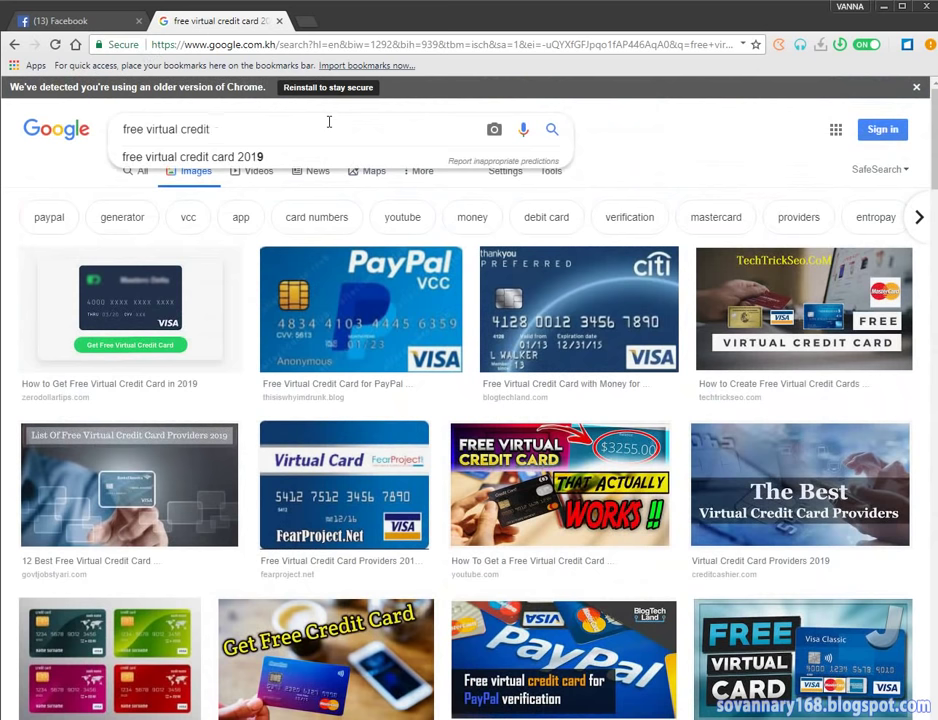
text(Cr)
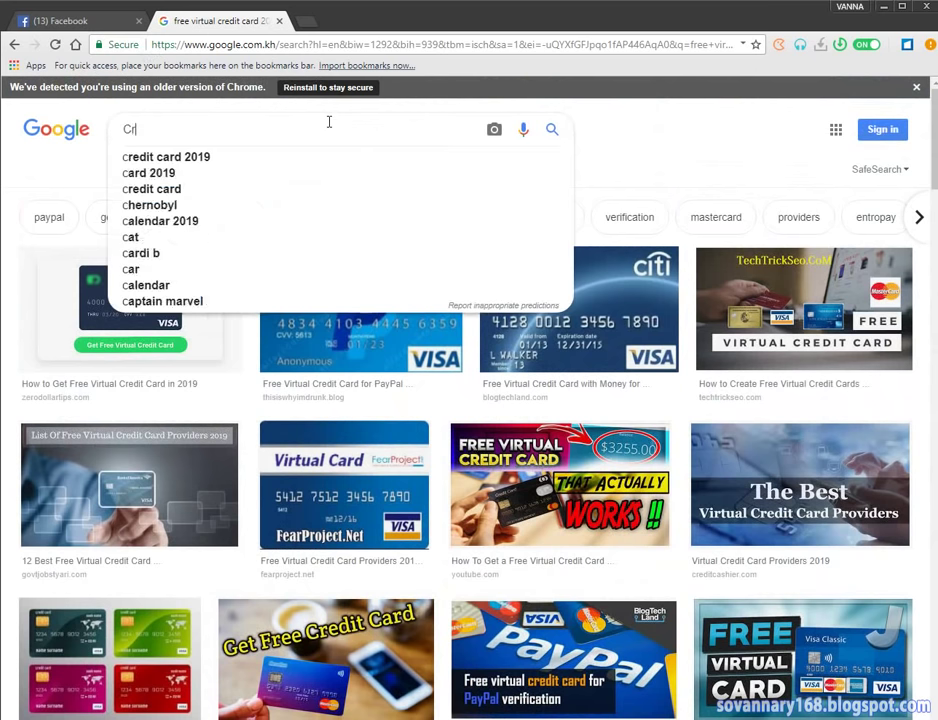
key(Down)
key(Down)
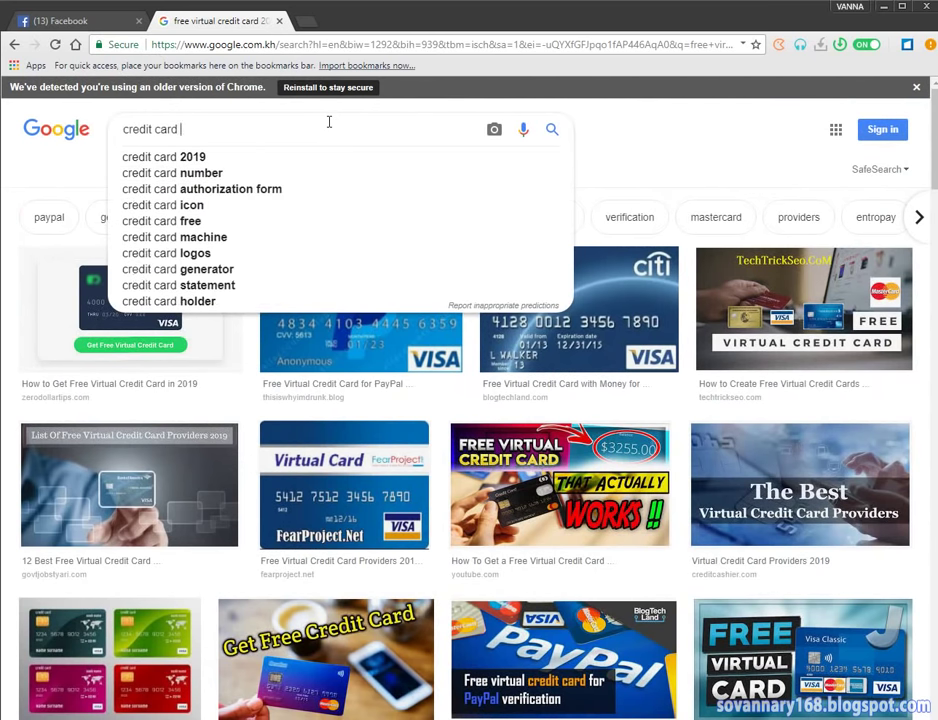
text(show d)
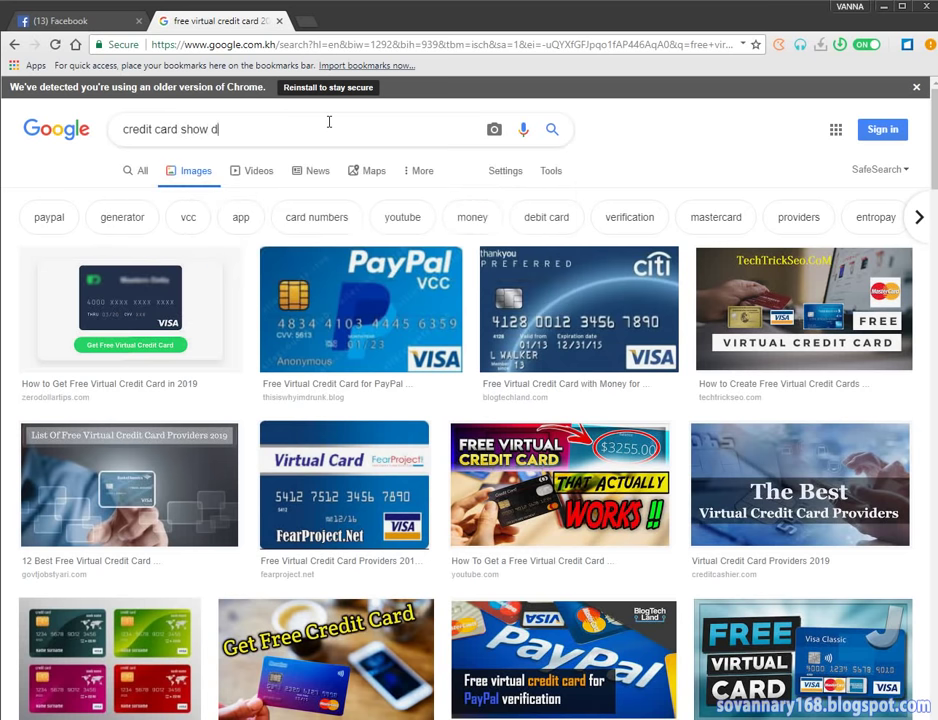
key(BackSpace)
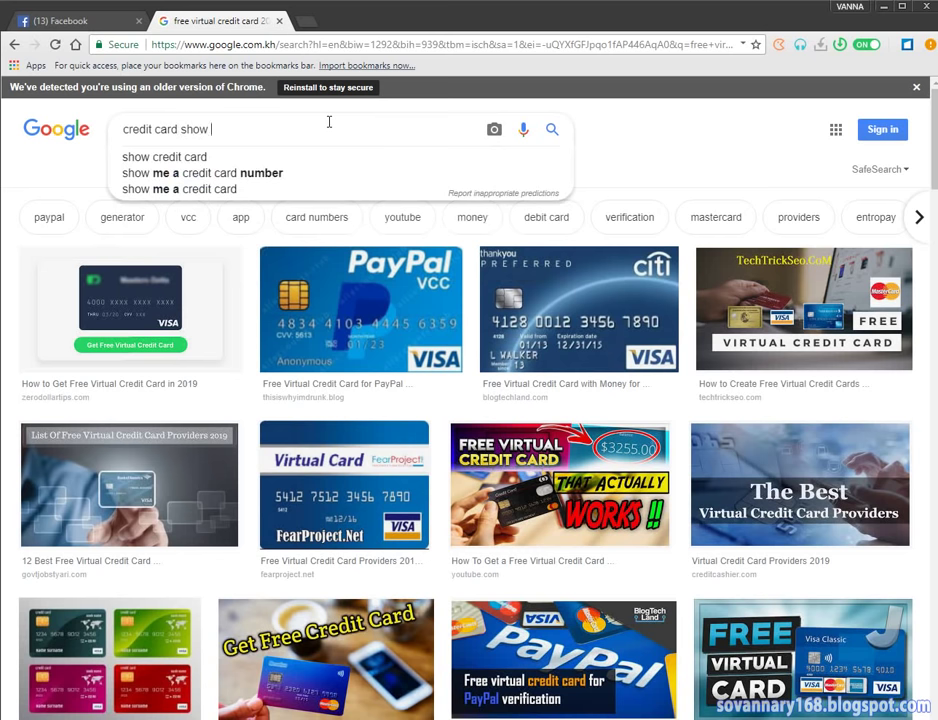
text(detail)
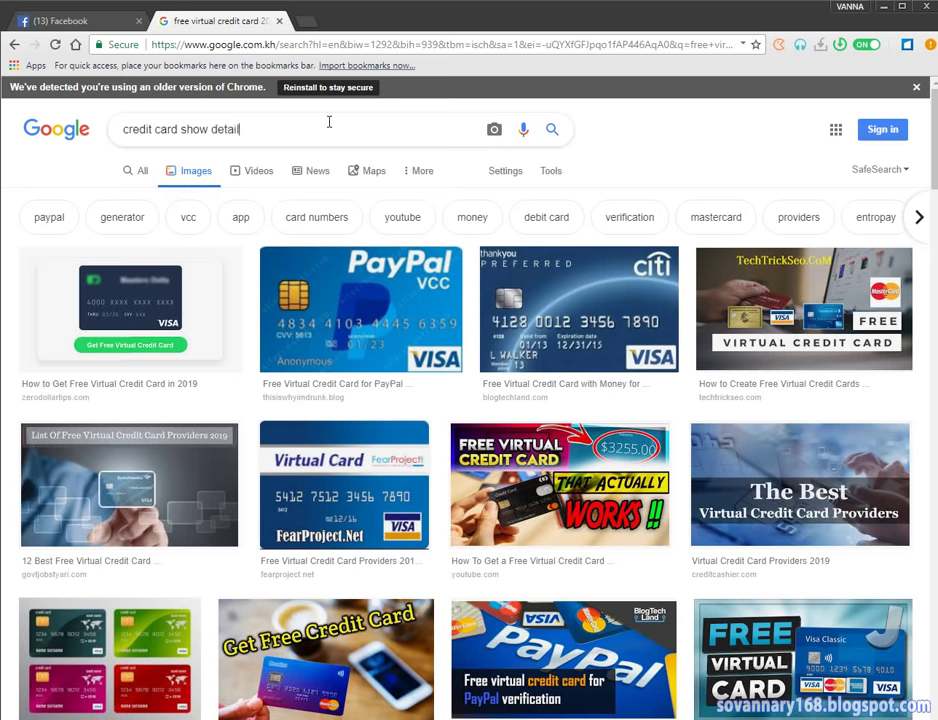
key(Return)
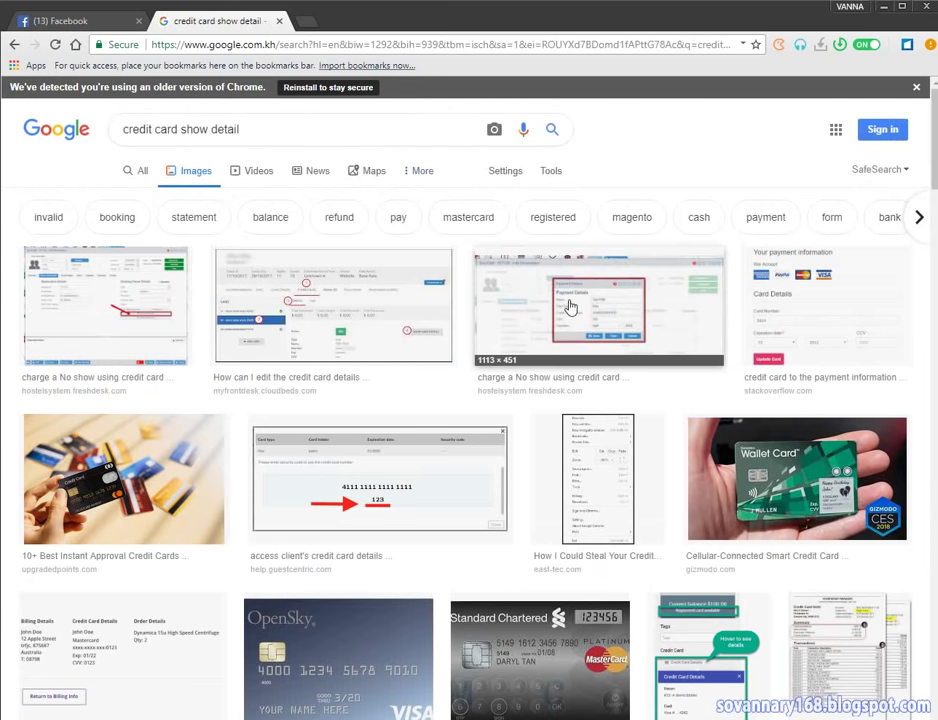
Look through the "credit card show detail" image results and return to the first rows.
scroll(572, 308, down, 5)
scroll(572, 308, down, 10)
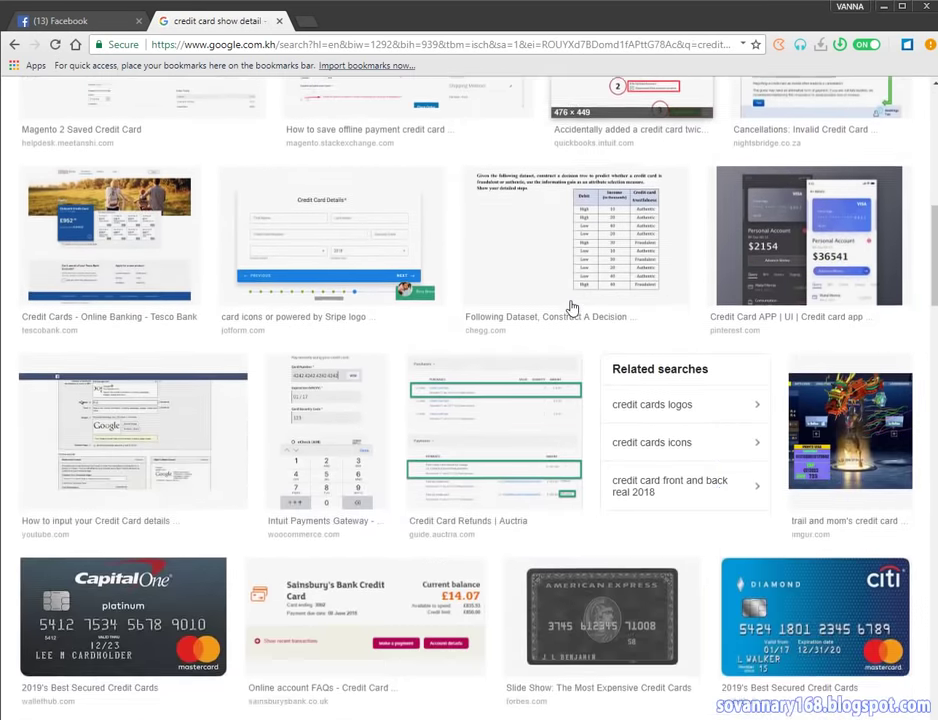
scroll(572, 308, down, 13)
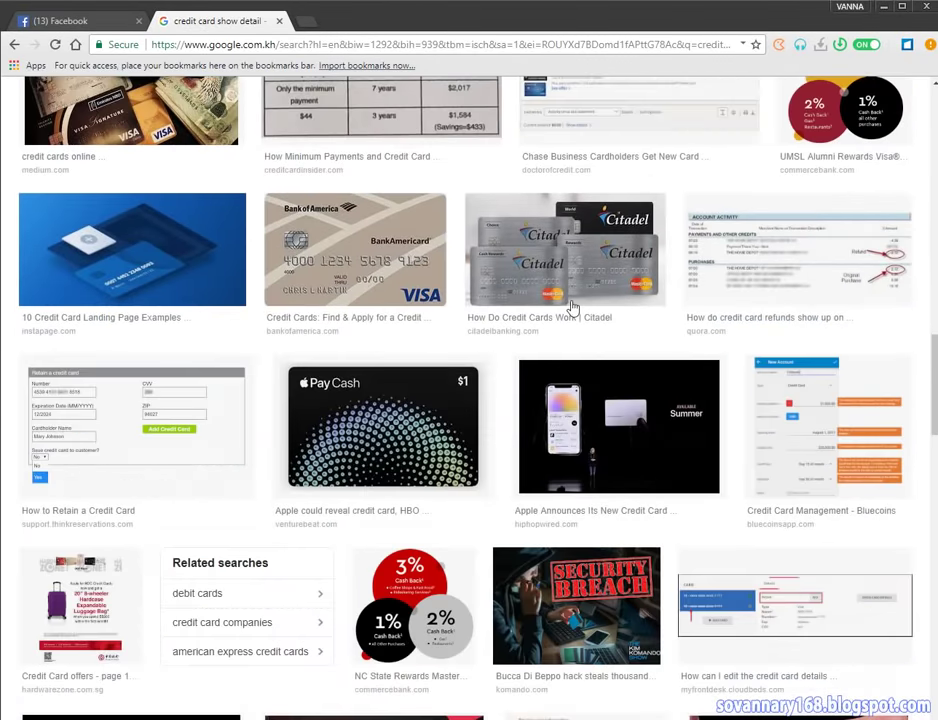
scroll(572, 308, down, 4)
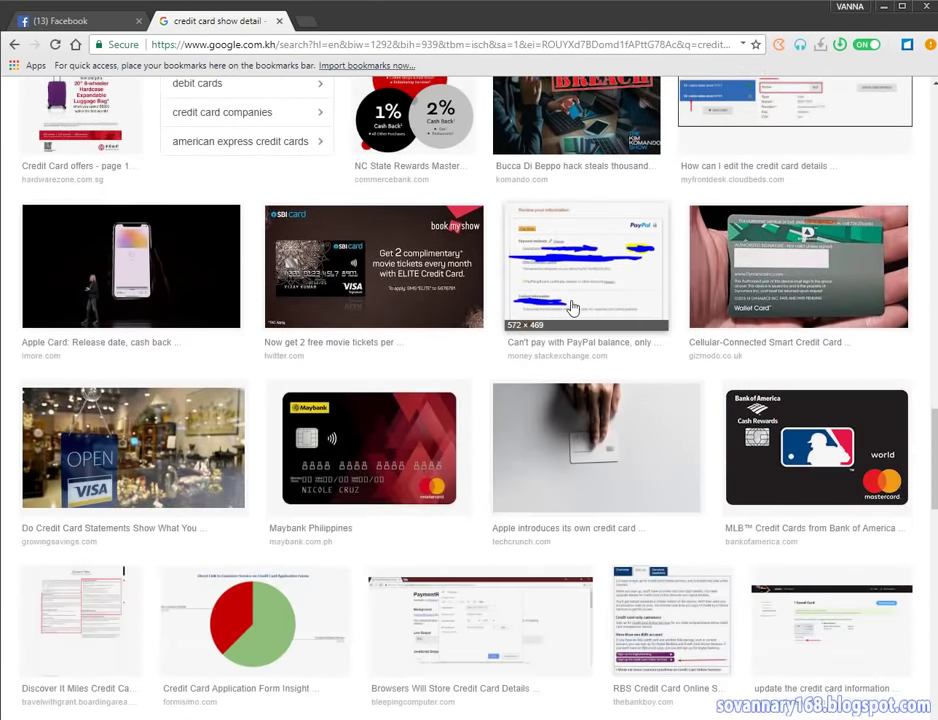
scroll(572, 308, up, 17)
scroll(350, 275, up, 10)
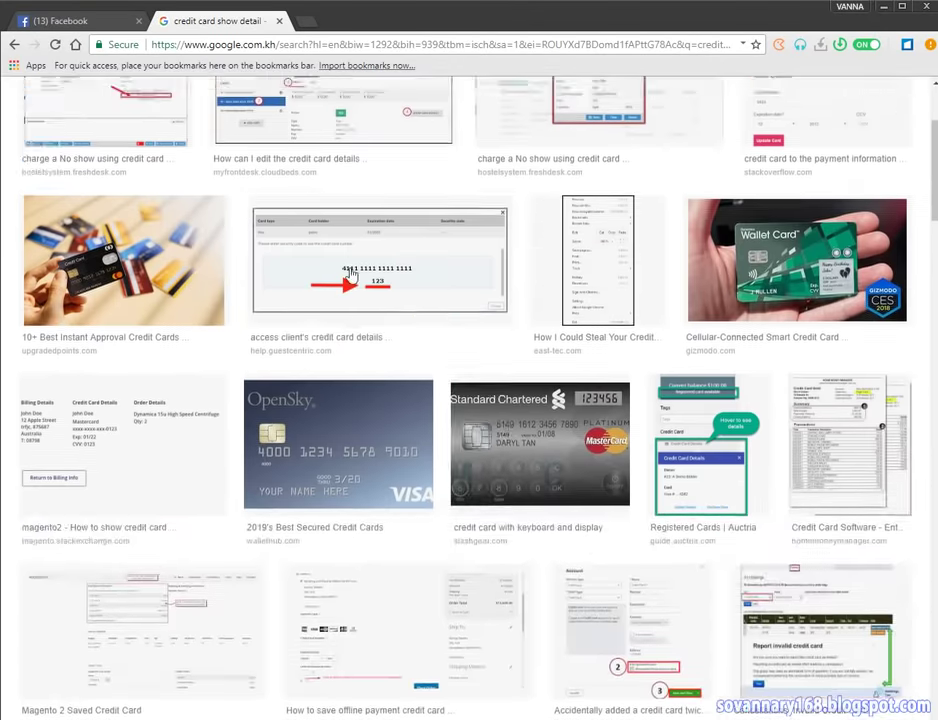
Shorten the image search query to "credit card show" and look through its results.
click(273, 140)
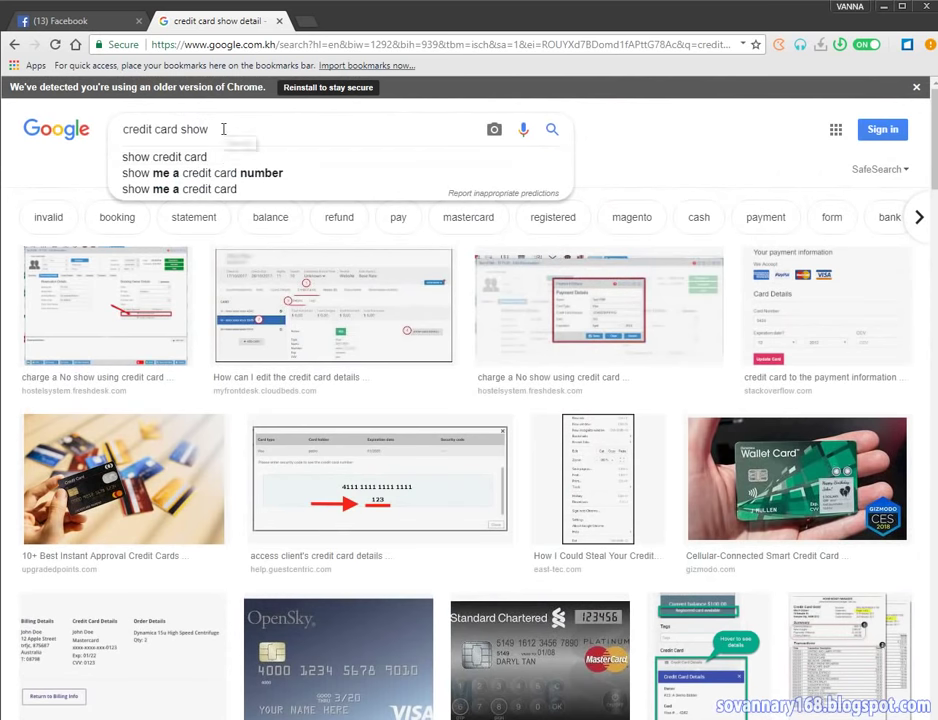
key(Return)
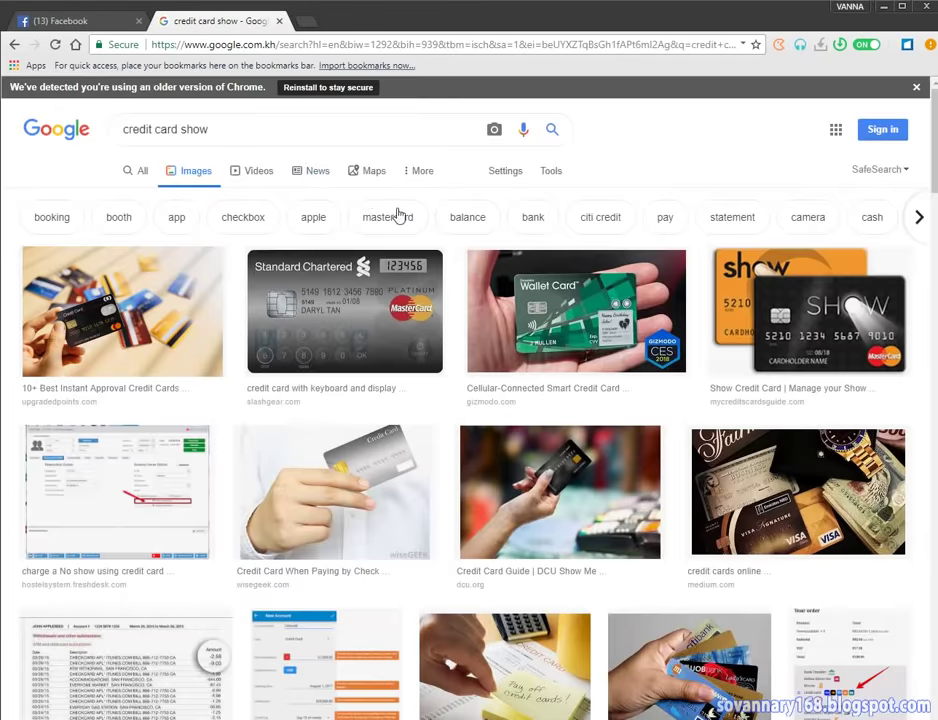
scroll(399, 217, down, 4)
scroll(399, 217, down, 3)
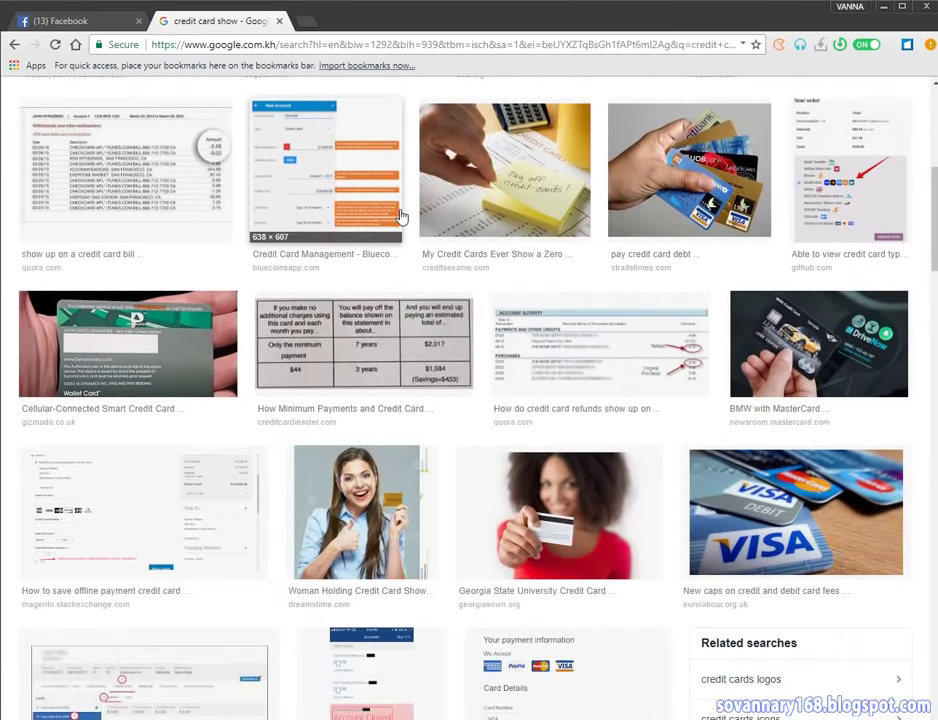
scroll(399, 217, down, 13)
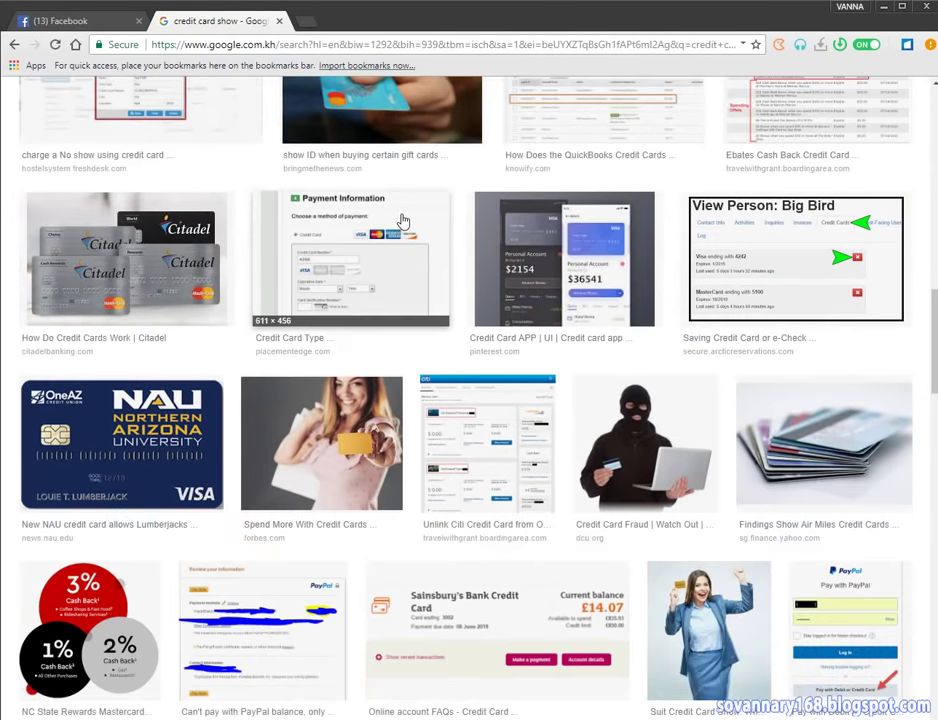
scroll(402, 220, down, 7)
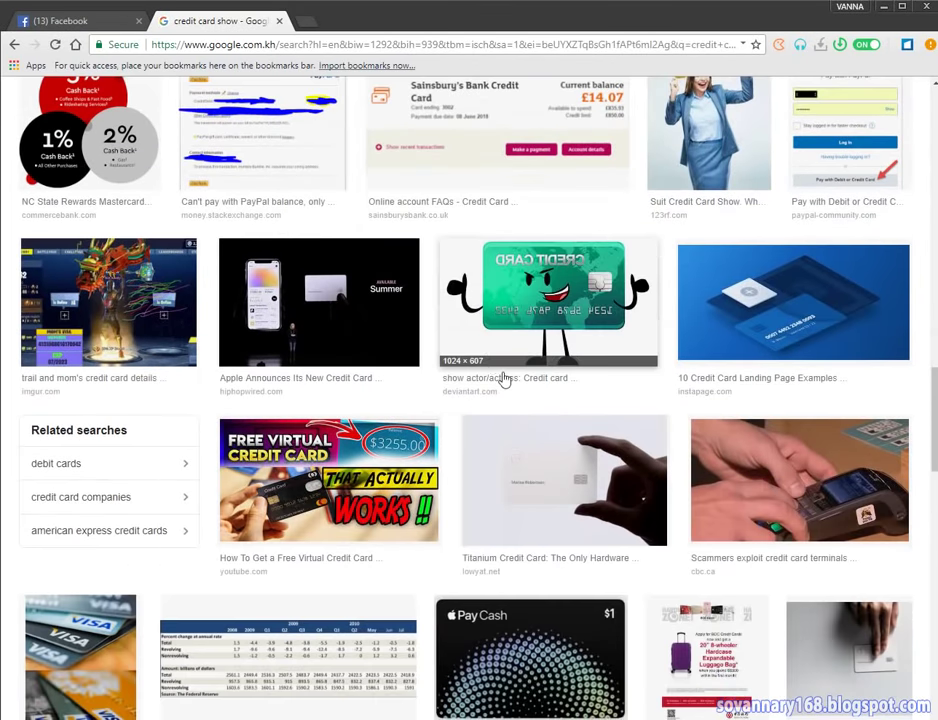
scroll(487, 361, up, 1)
Open google.com in a new browser tab and close the image results tab.
click(310, 20)
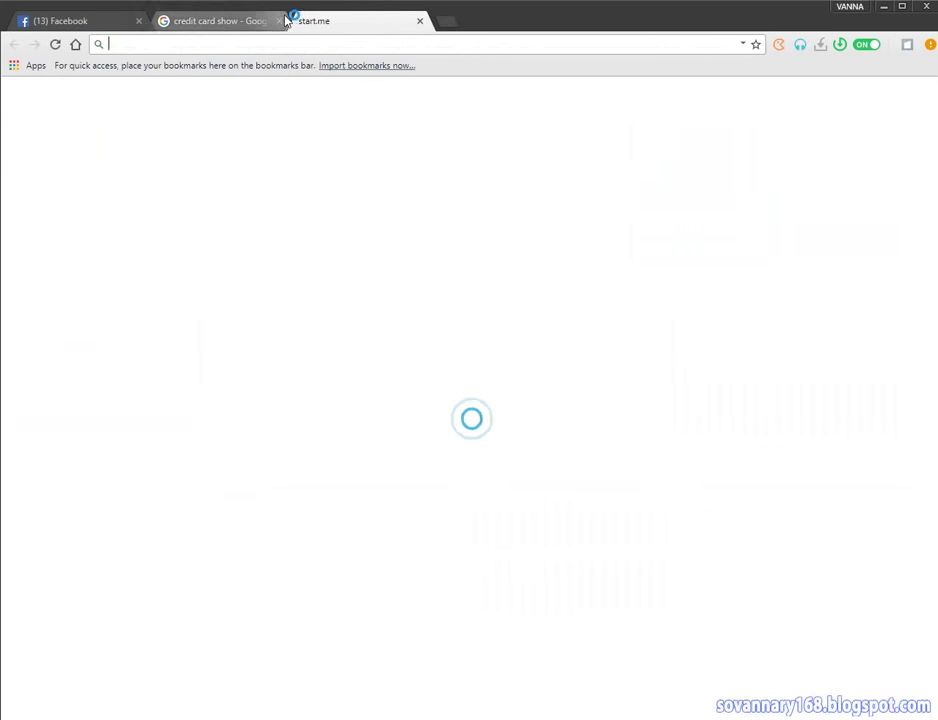
click(280, 22)
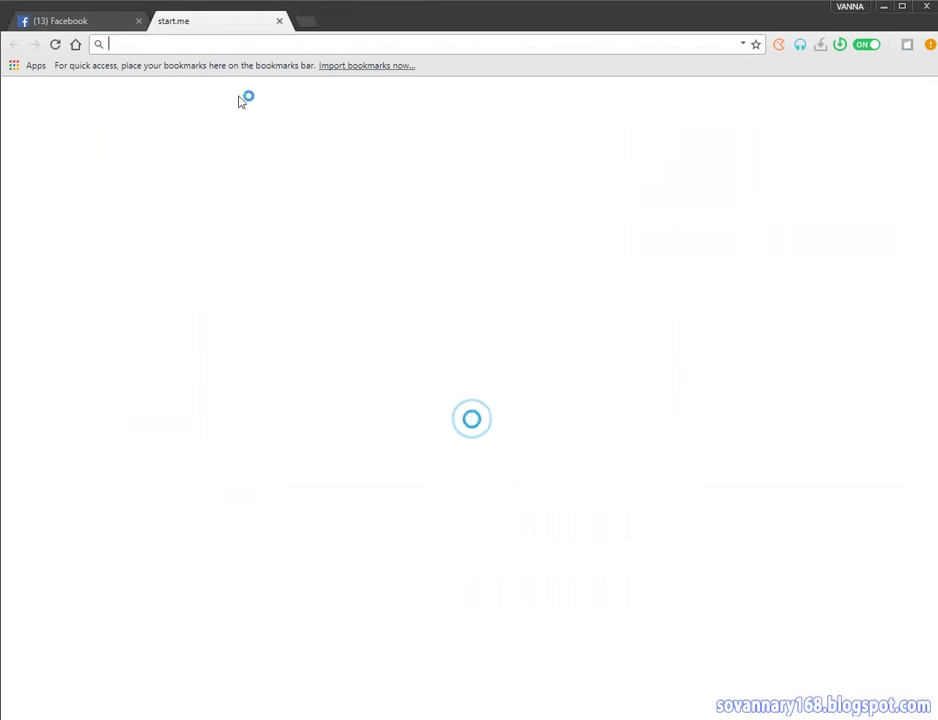
text(google.com)
key(Return)
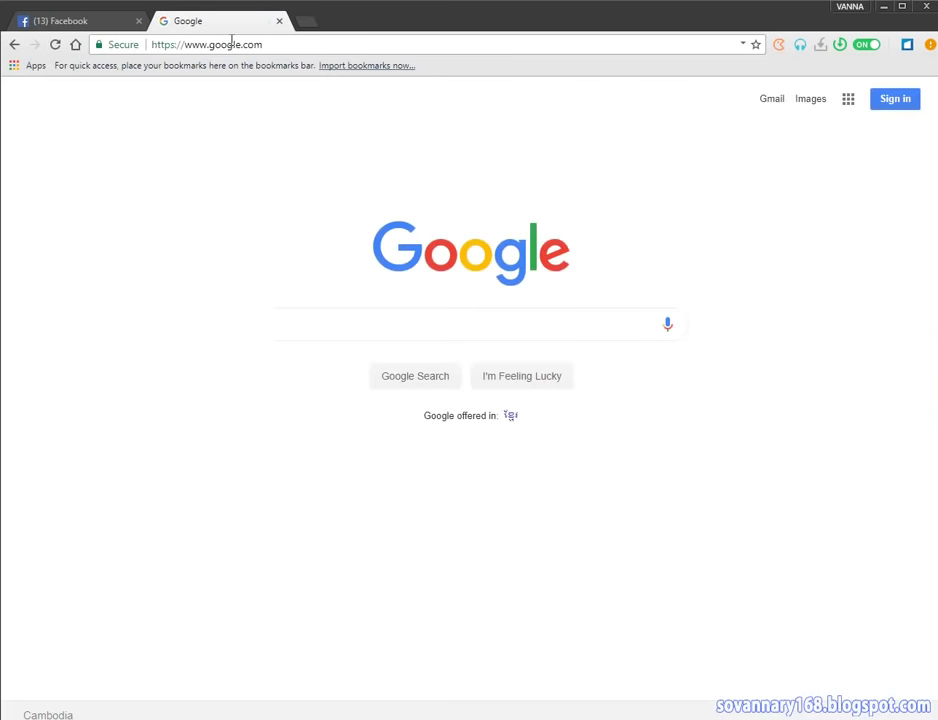
Search Google for "credit bureau cambodia" and look through its image results.
text(c)
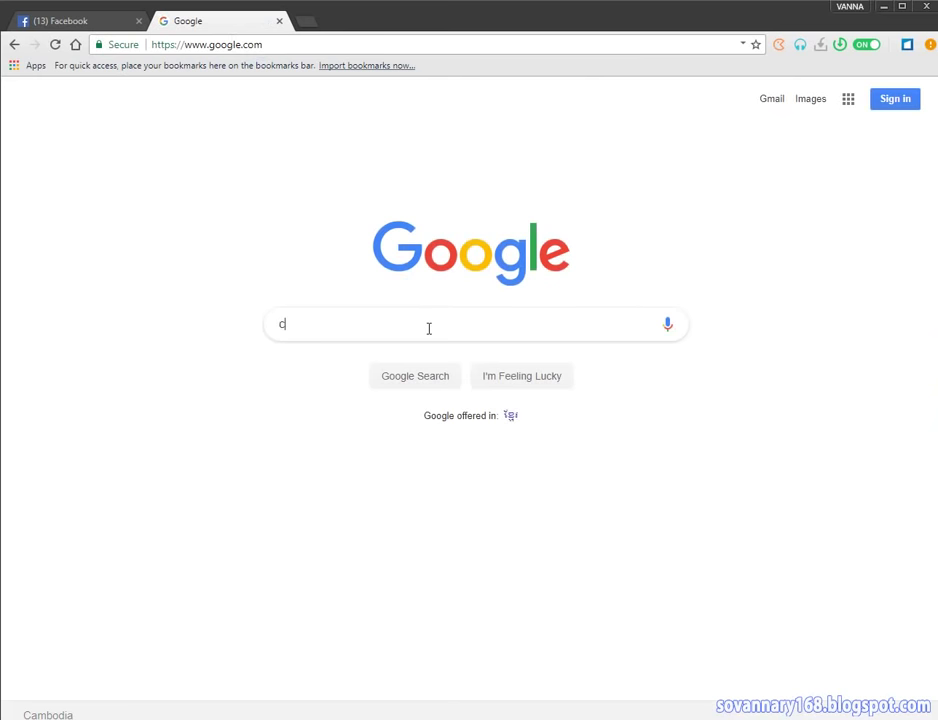
text(red)
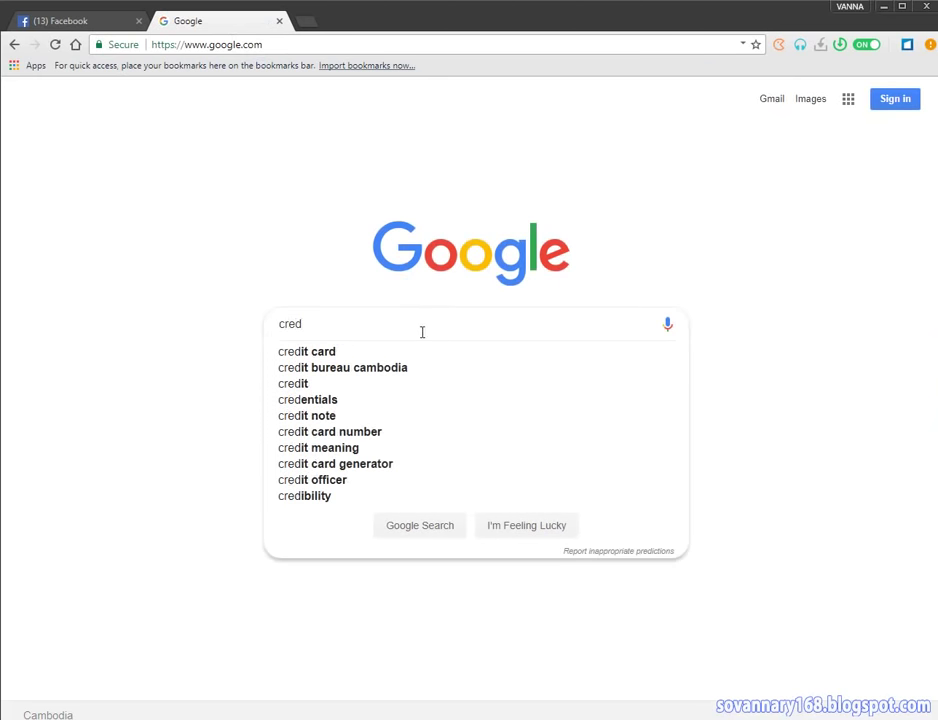
click(385, 368)
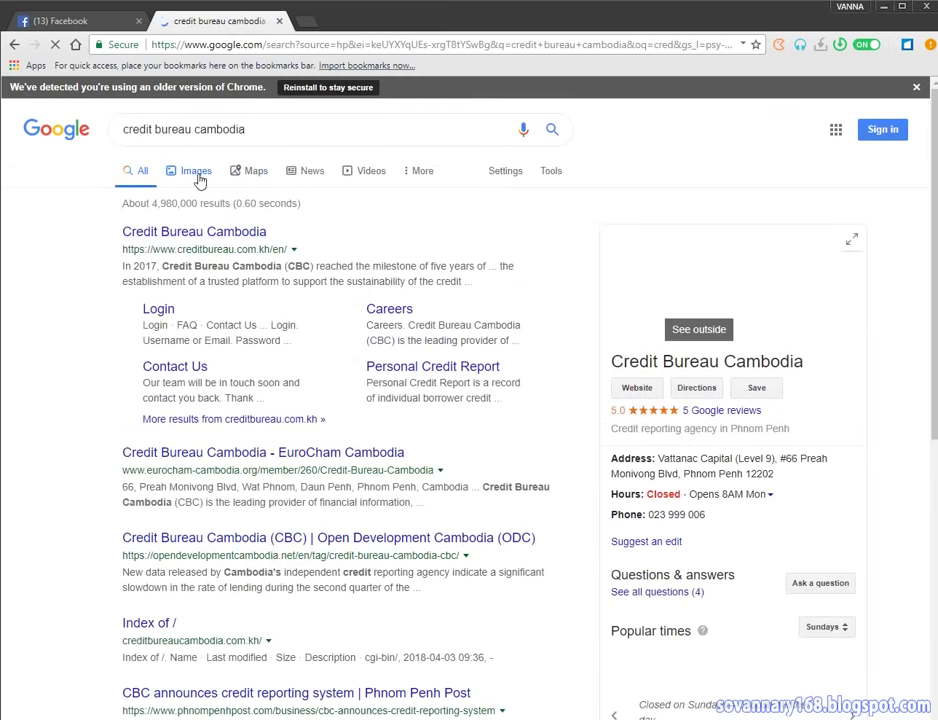
click(198, 176)
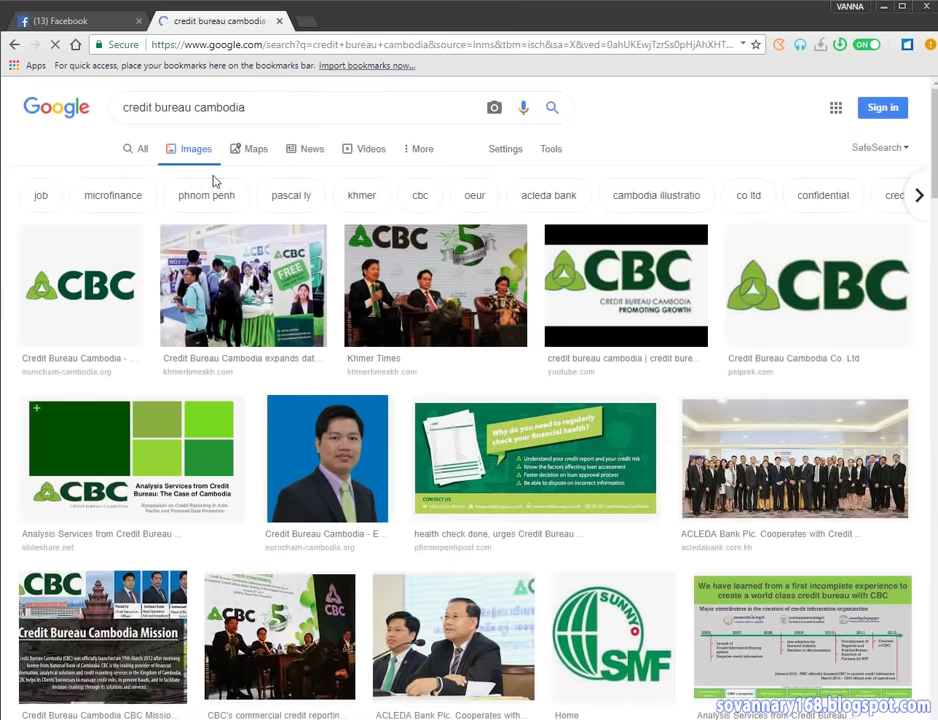
scroll(536, 404, down, 10)
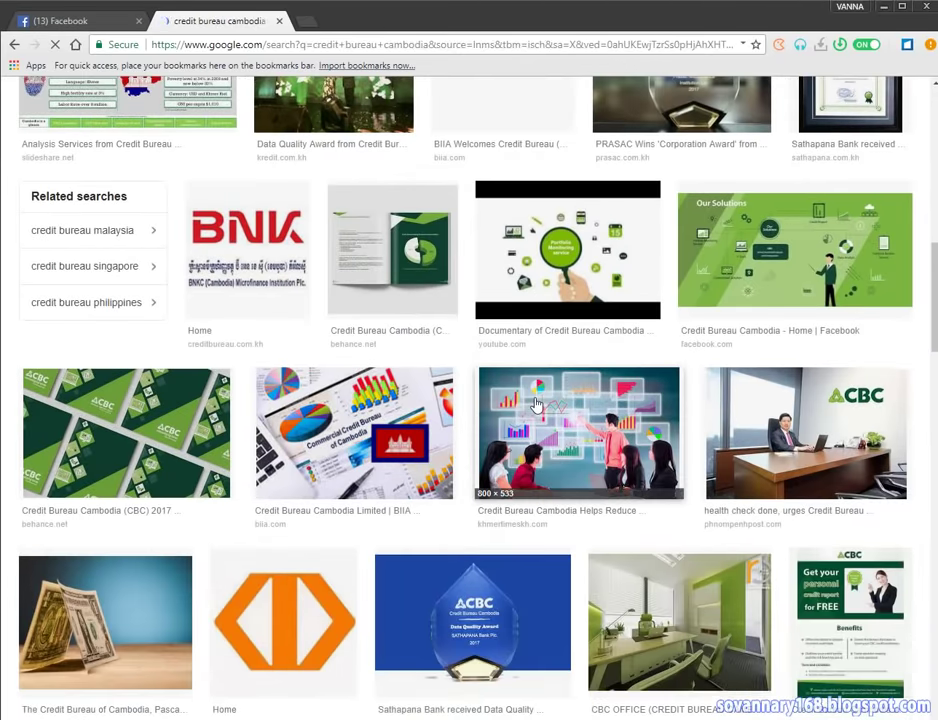
scroll(536, 404, down, 3)
scroll(536, 404, up, 3)
scroll(536, 404, down, 9)
scroll(536, 404, up, 3)
scroll(536, 404, up, 15)
Change the image search query to "credit card visa cambodia" and run the search.
click(300, 134)
drag(191, 130, 157, 133)
text(creditc cambodia)
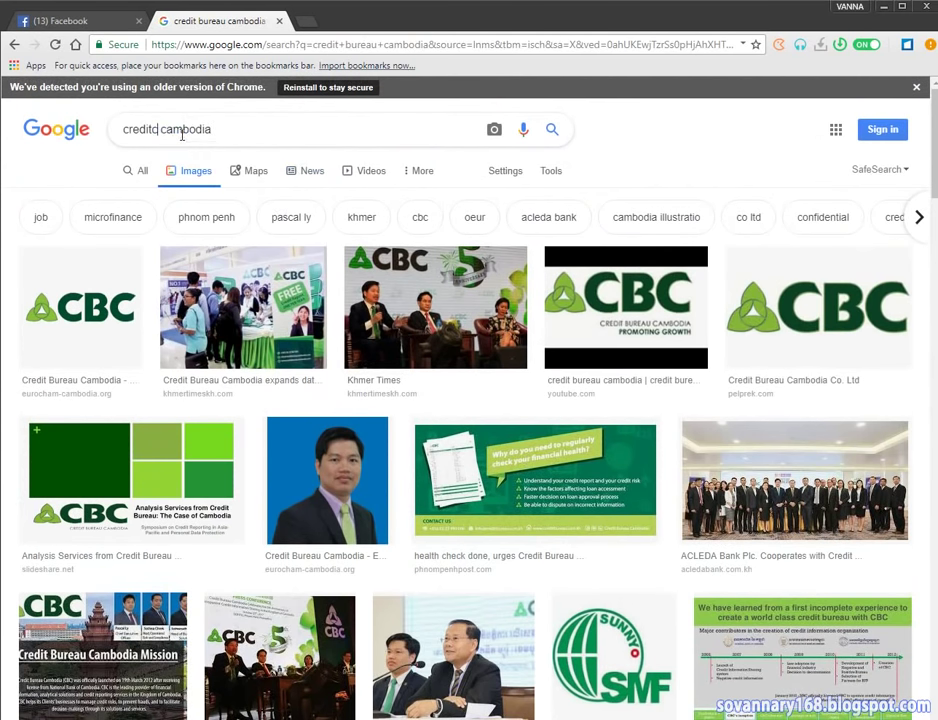
key(BackSpace)
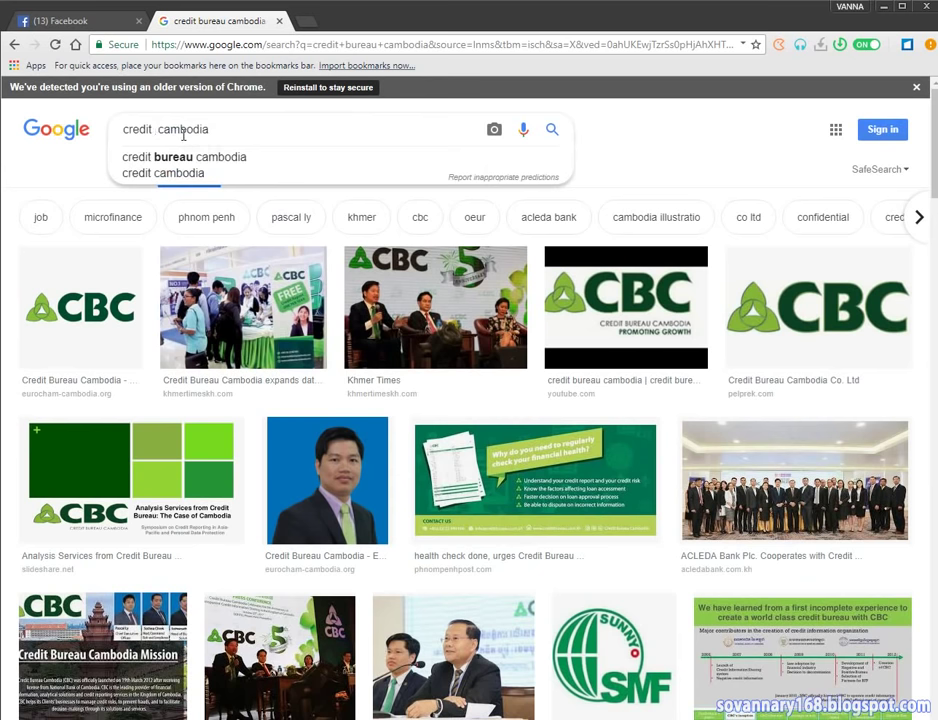
text(card )
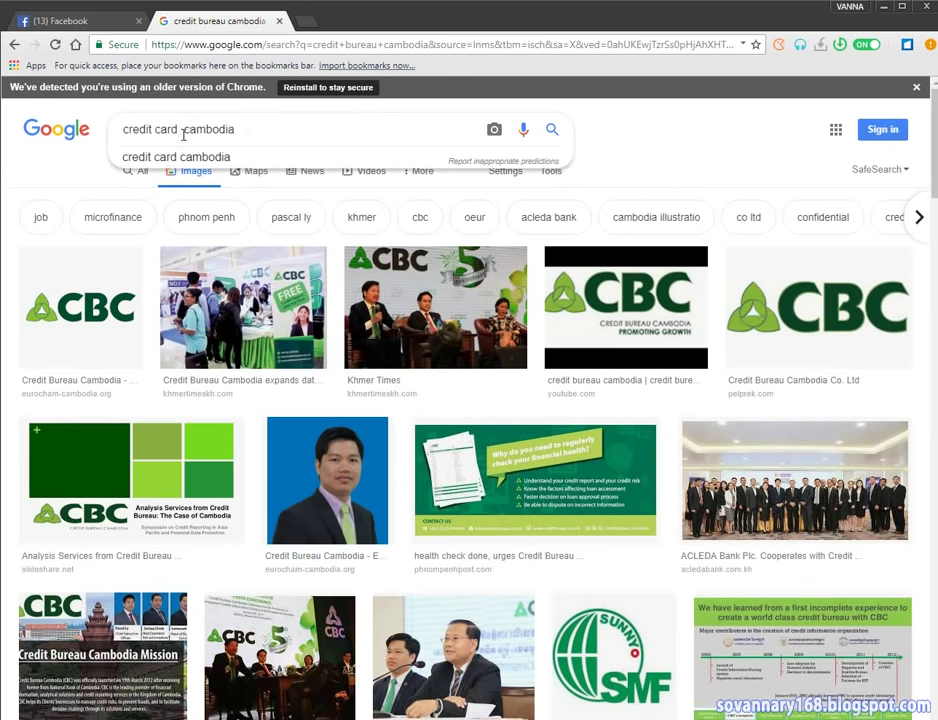
text( y )
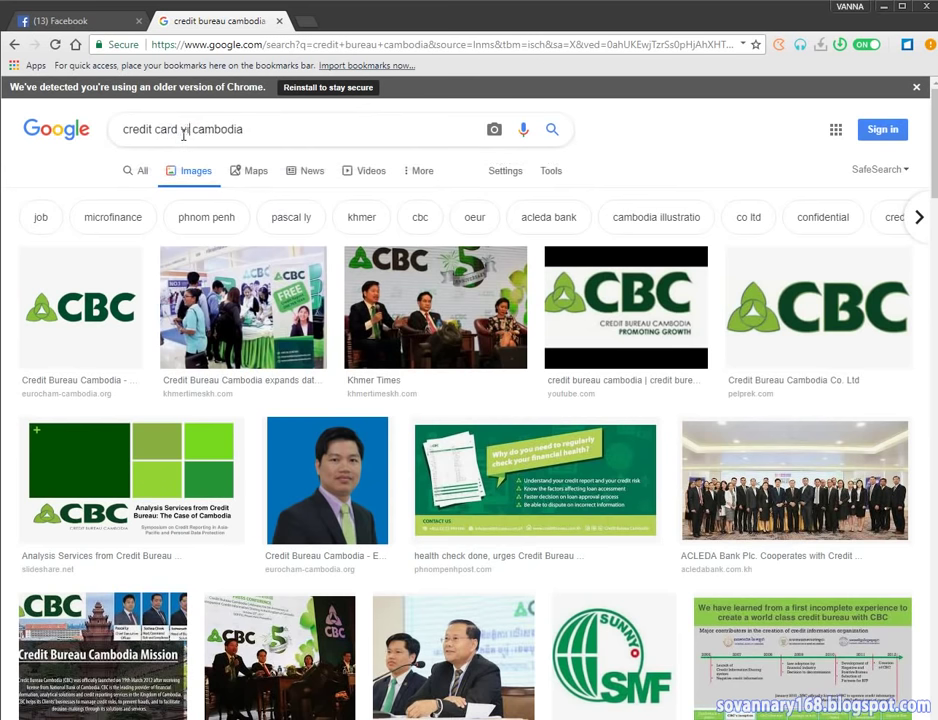
text(sa)
key(Return)
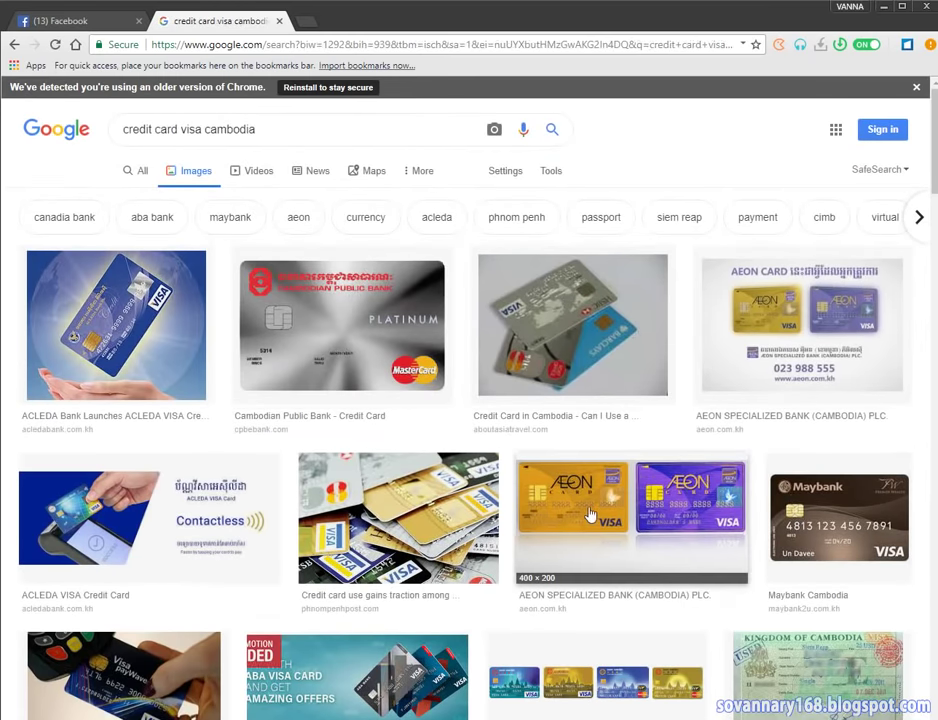
Look through the "credit card visa cambodia" image results for a card picture that clearly shows the card details.
scroll(510, 463, down, 10)
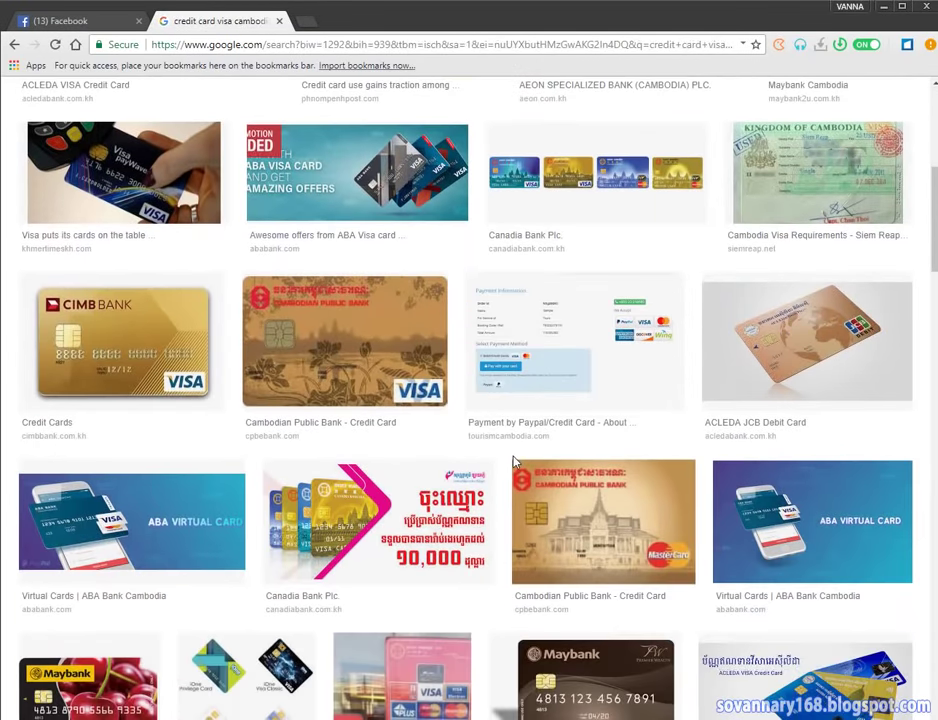
scroll(513, 463, down, 2)
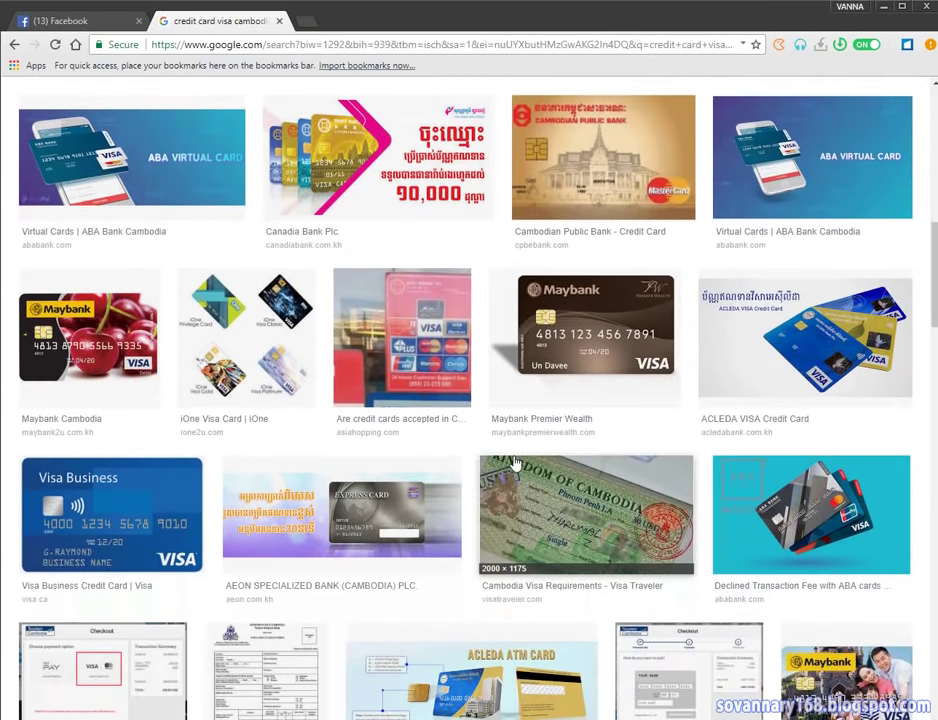
scroll(515, 463, down, 2)
scroll(515, 463, down, 10)
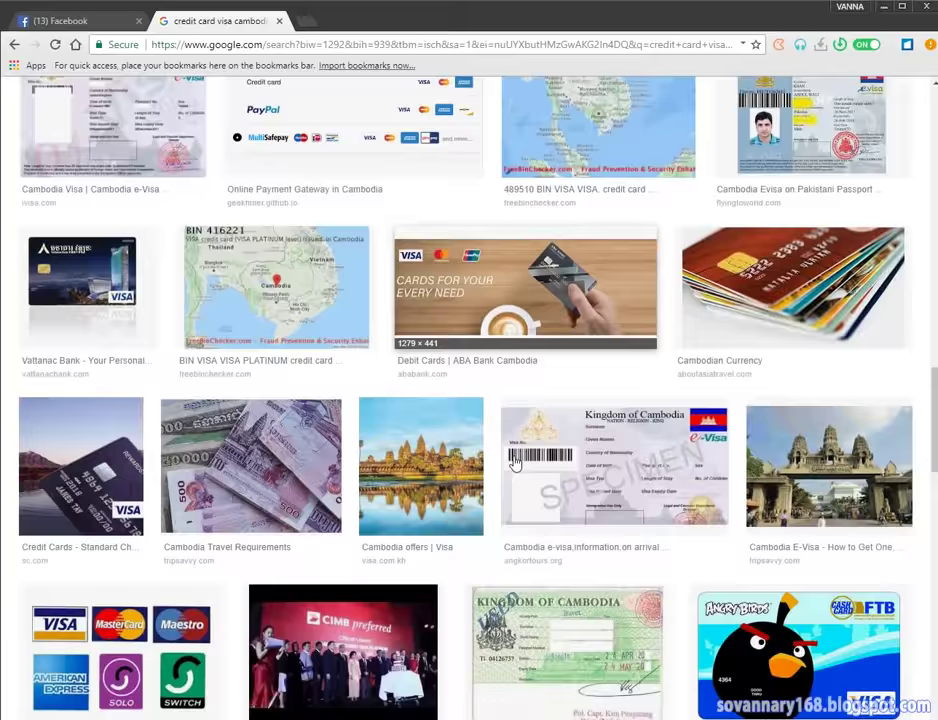
scroll(515, 463, down, 9)
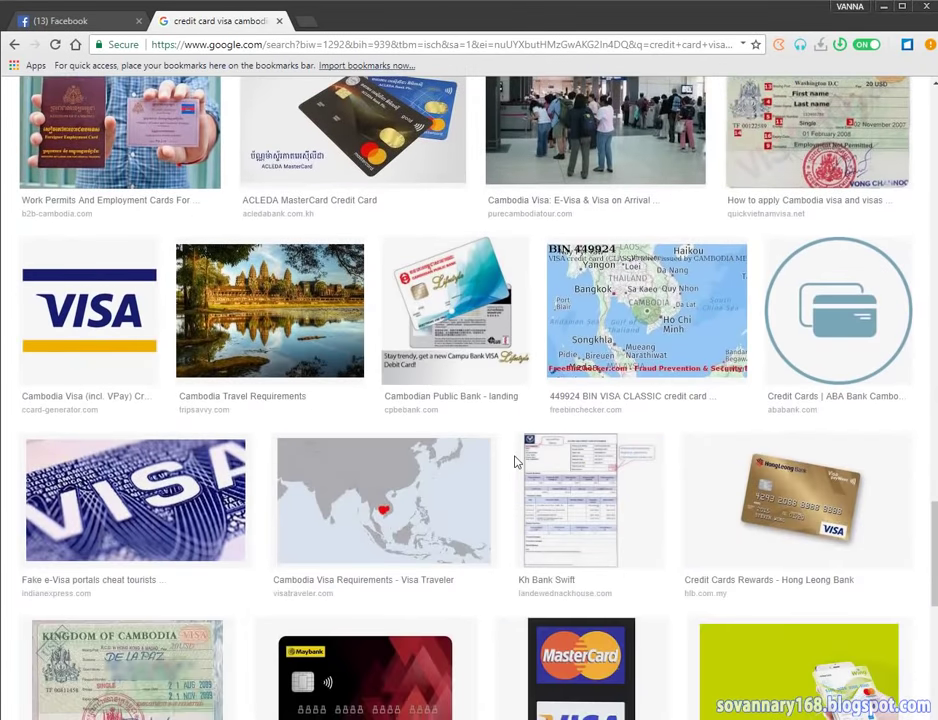
scroll(515, 463, down, 8)
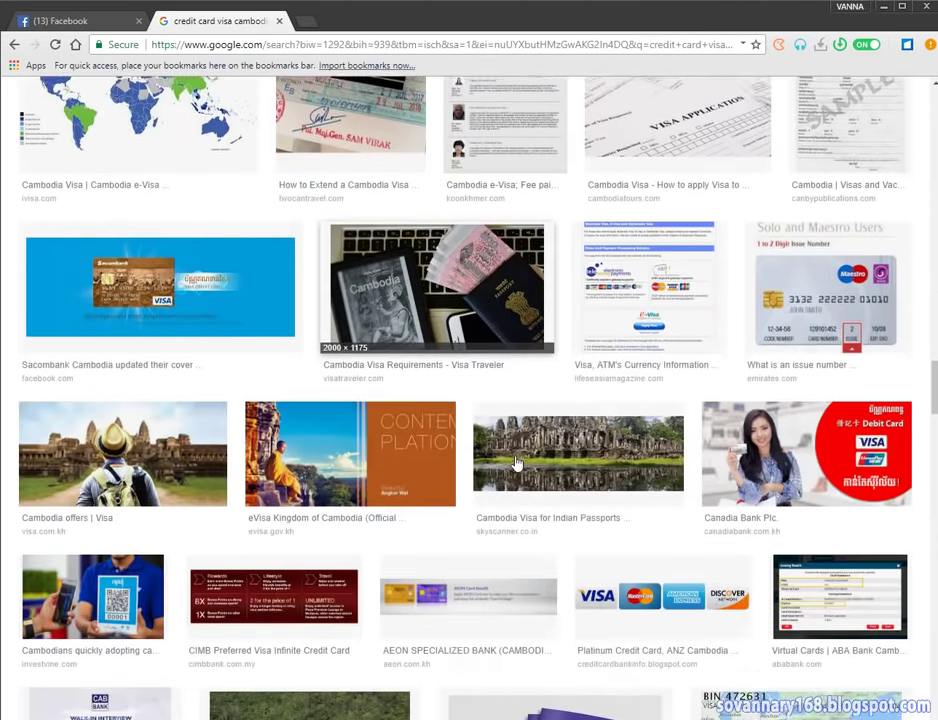
scroll(515, 463, down, 8)
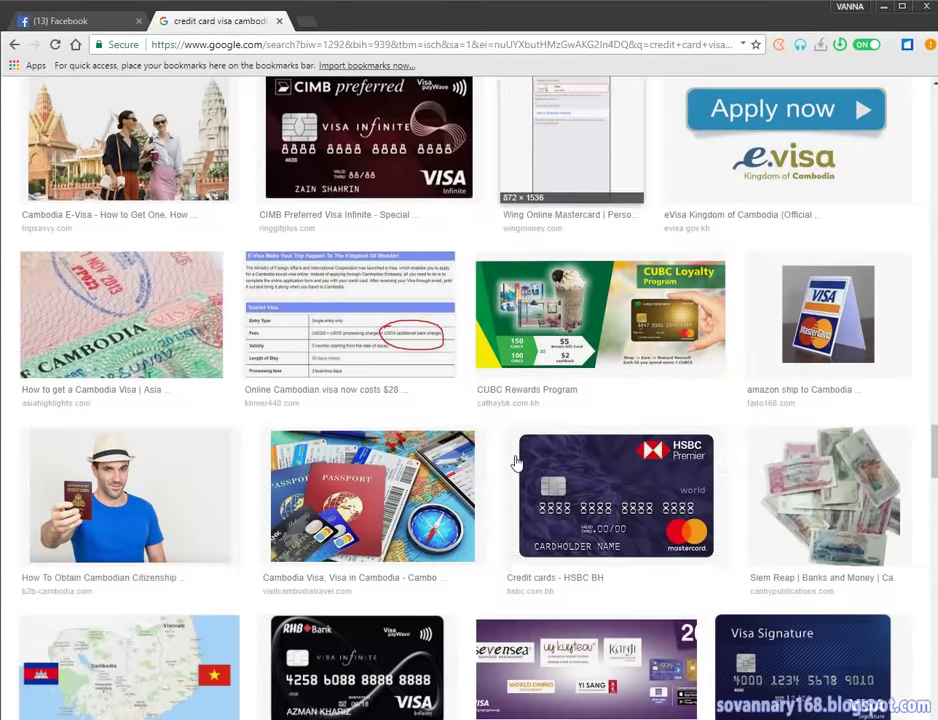
scroll(515, 463, up, 5)
scroll(517, 465, down, 9)
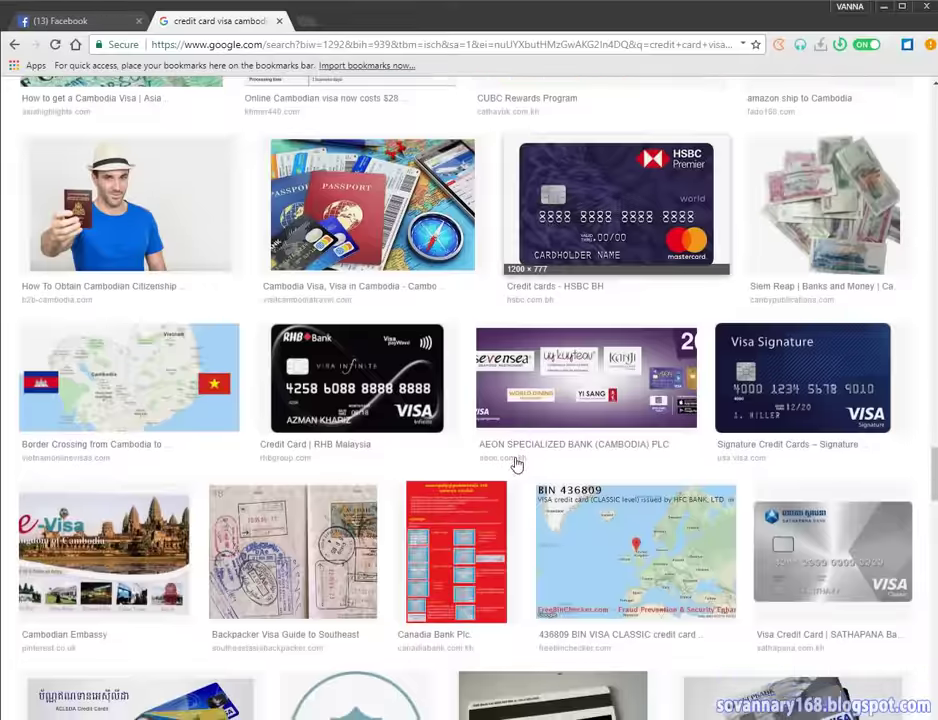
scroll(517, 468, down, 8)
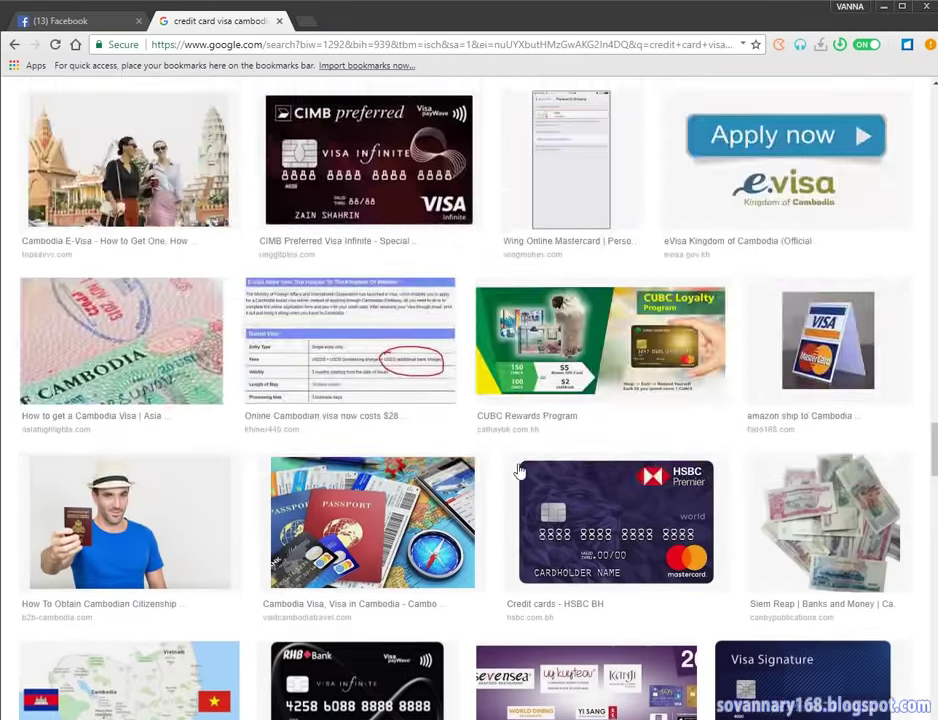
scroll(527, 467, down, 5)
scroll(527, 467, up, 4)
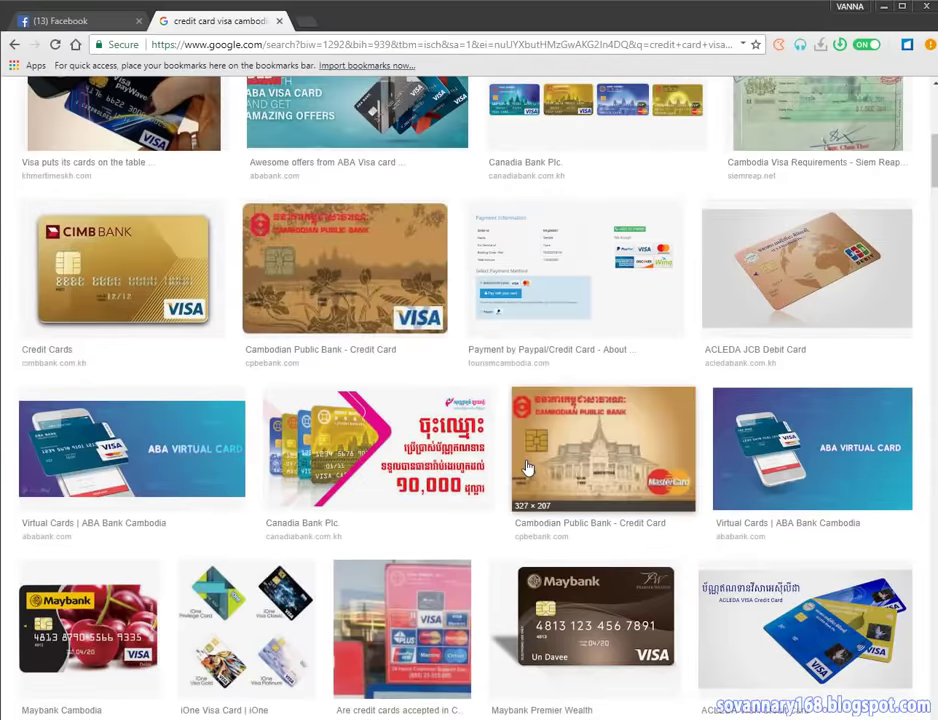
scroll(527, 467, down, 4)
scroll(527, 467, up, 10)
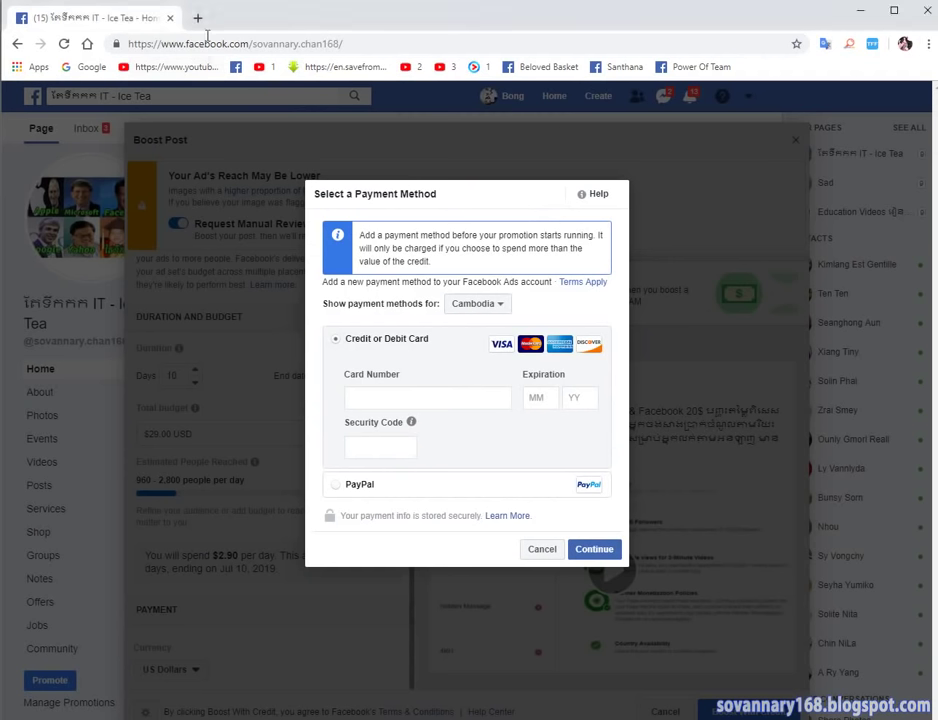
Open google.com in a new tab of the browser window holding the Facebook page's payment dialog.
click(198, 18)
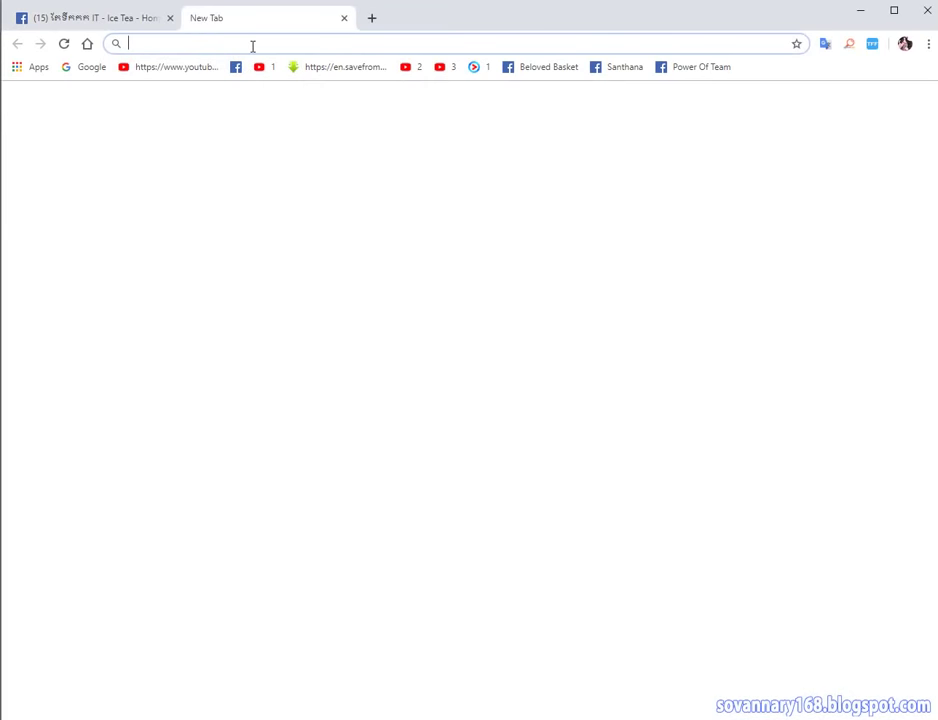
text(g)
key(Return)
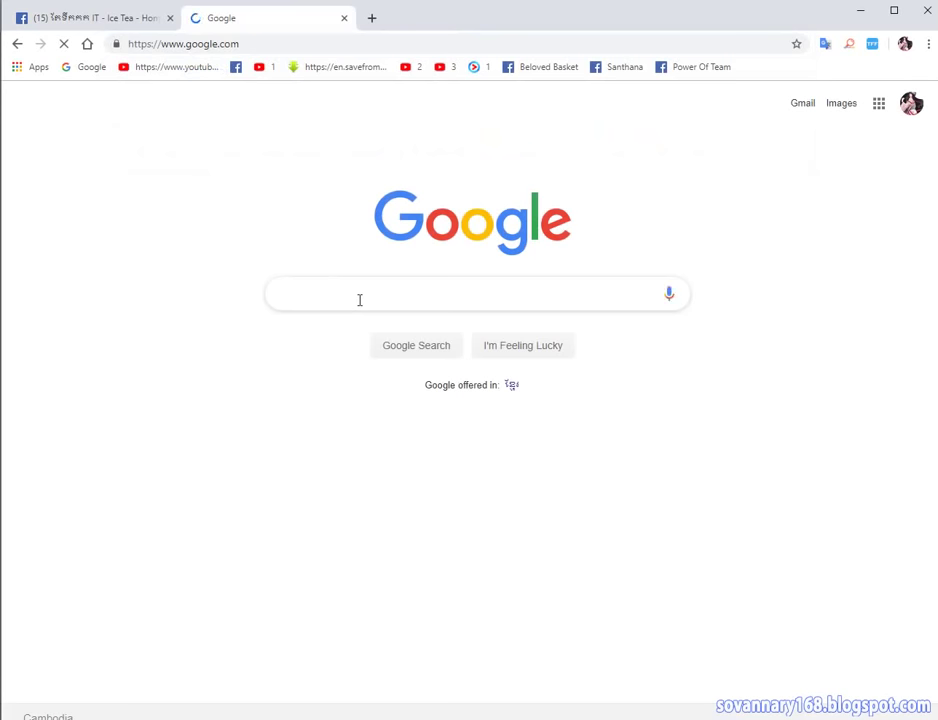
Search Google for "card visa".
click(360, 299)
text(ca)
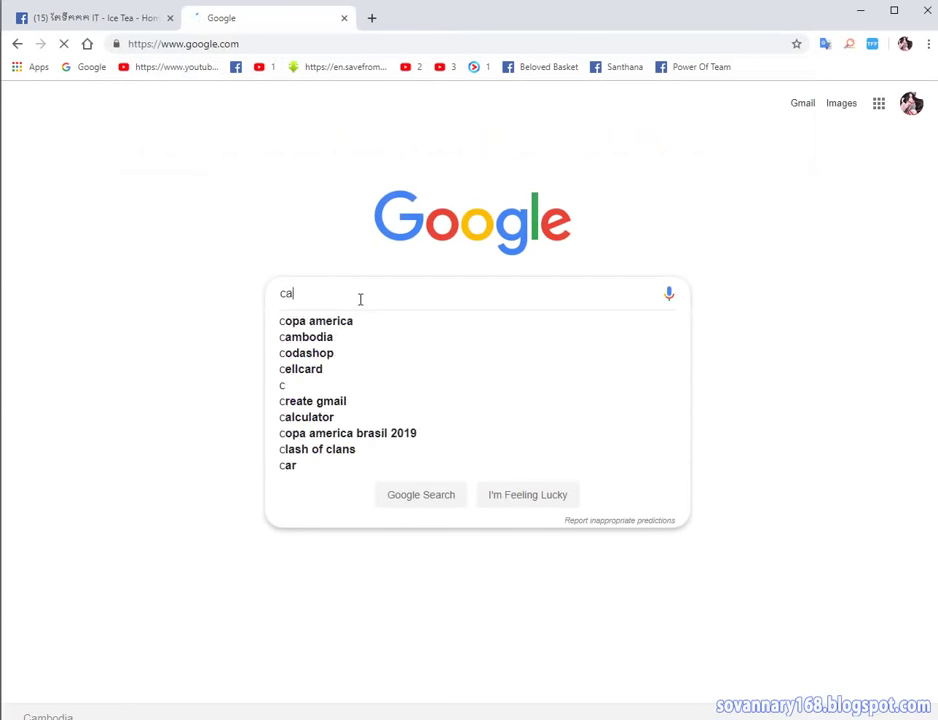
text(rd )
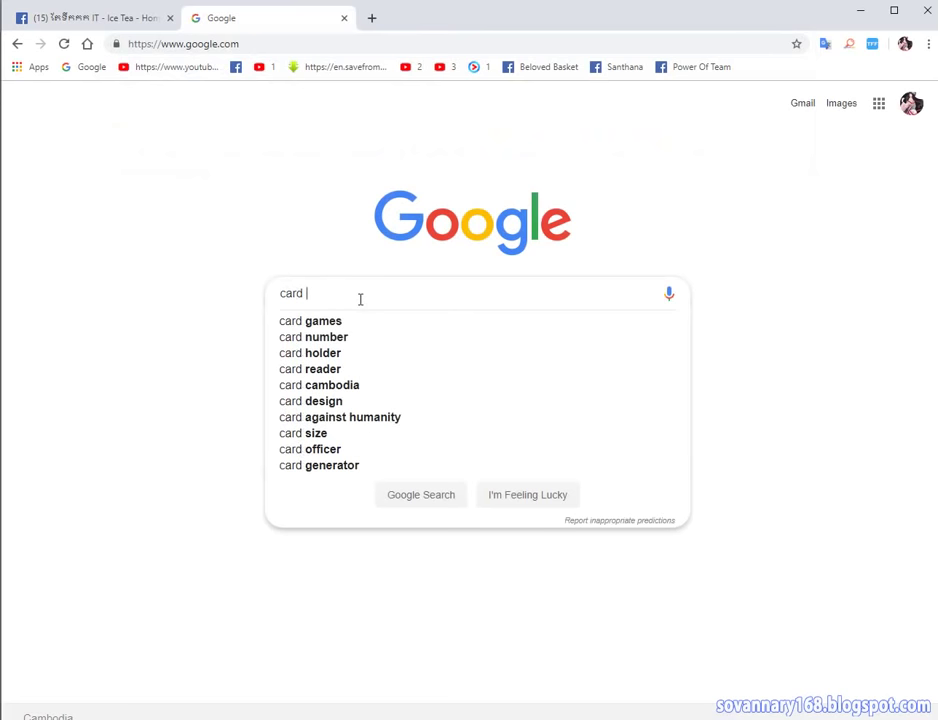
text(v)
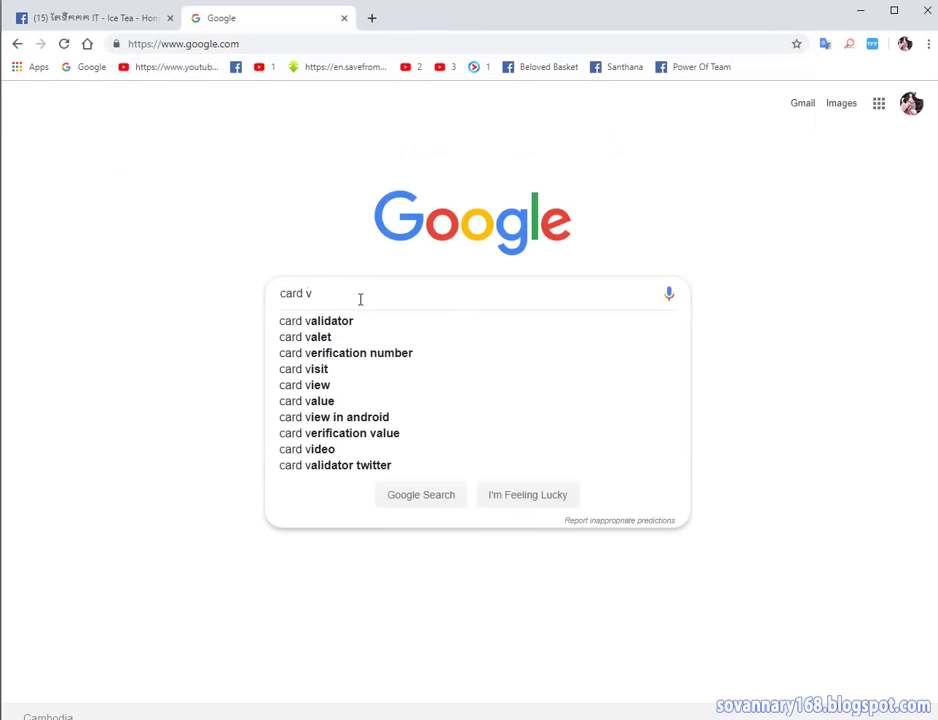
text(is)
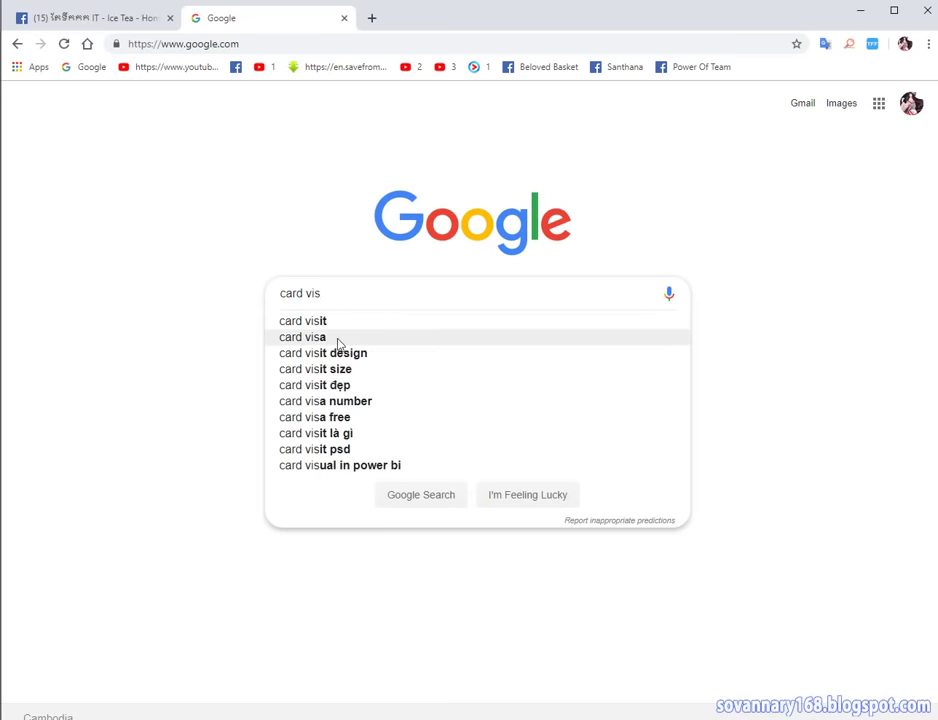
click(336, 343)
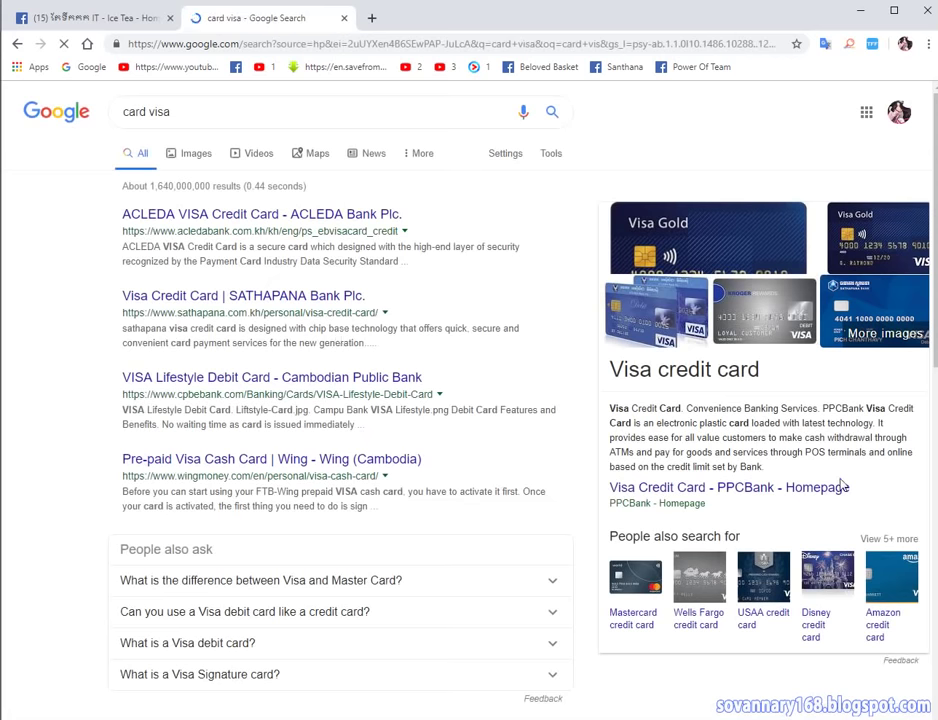
Switch the "card visa" search to image results and look through the card pictures.
scroll(843, 484, down, 4)
scroll(843, 487, up, 4)
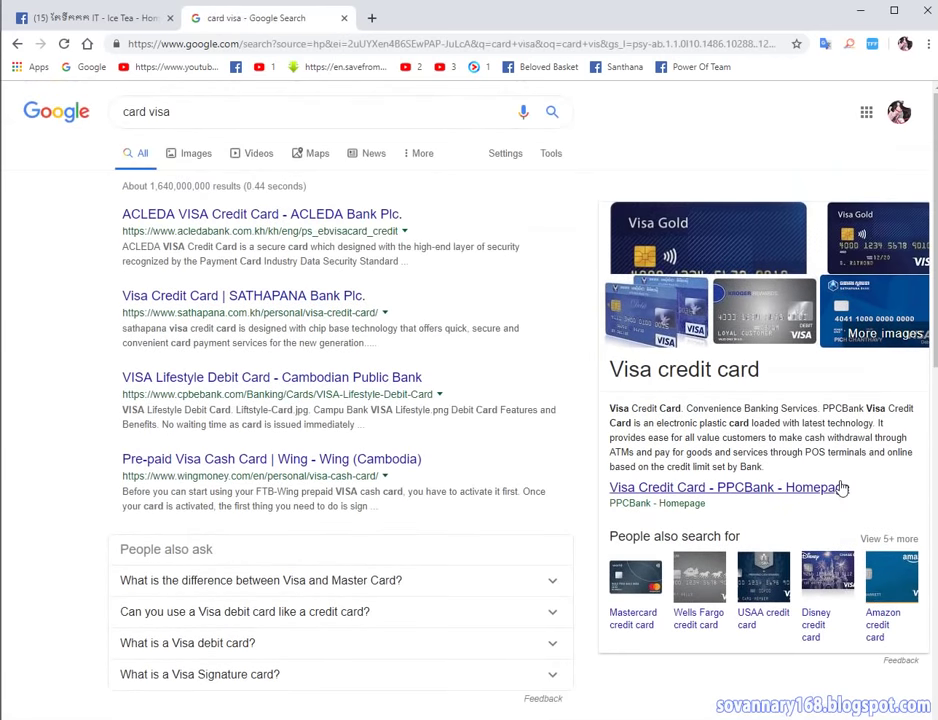
click(190, 153)
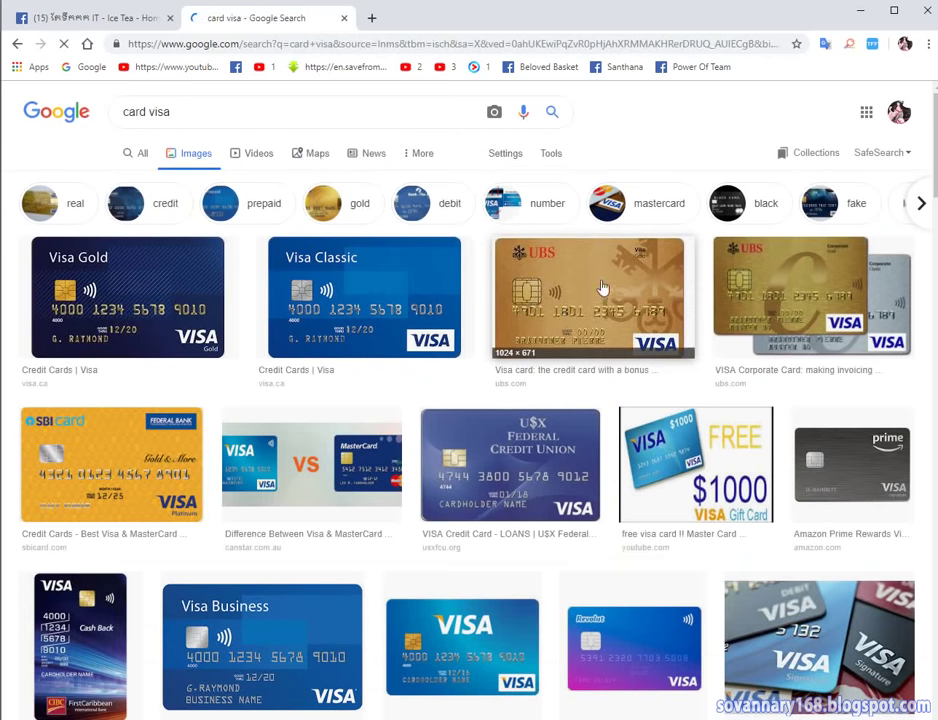
scroll(602, 288, down, 7)
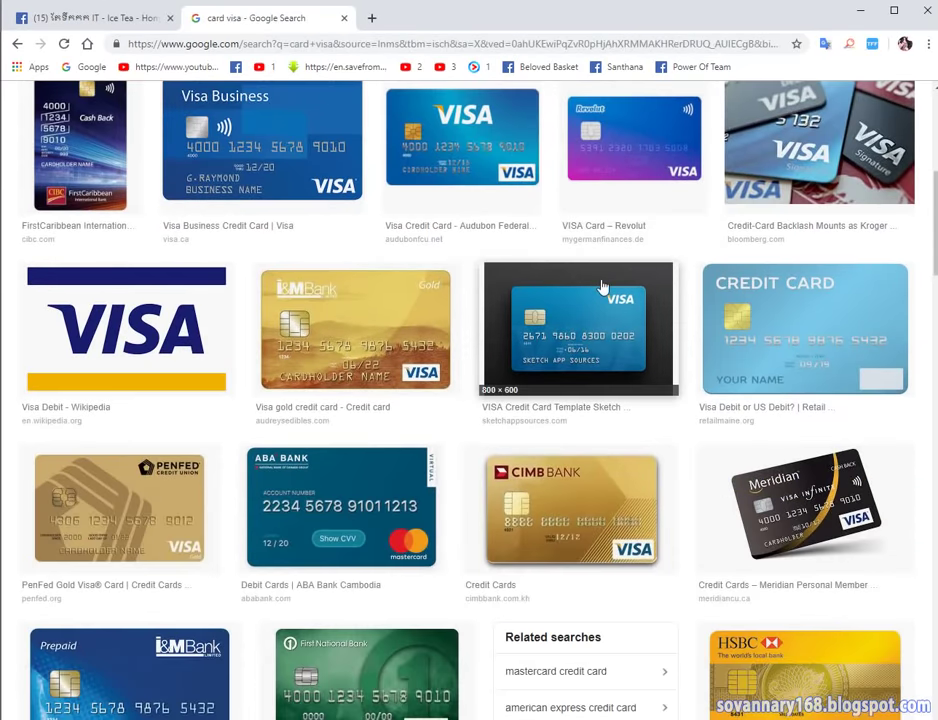
scroll(602, 288, down, 5)
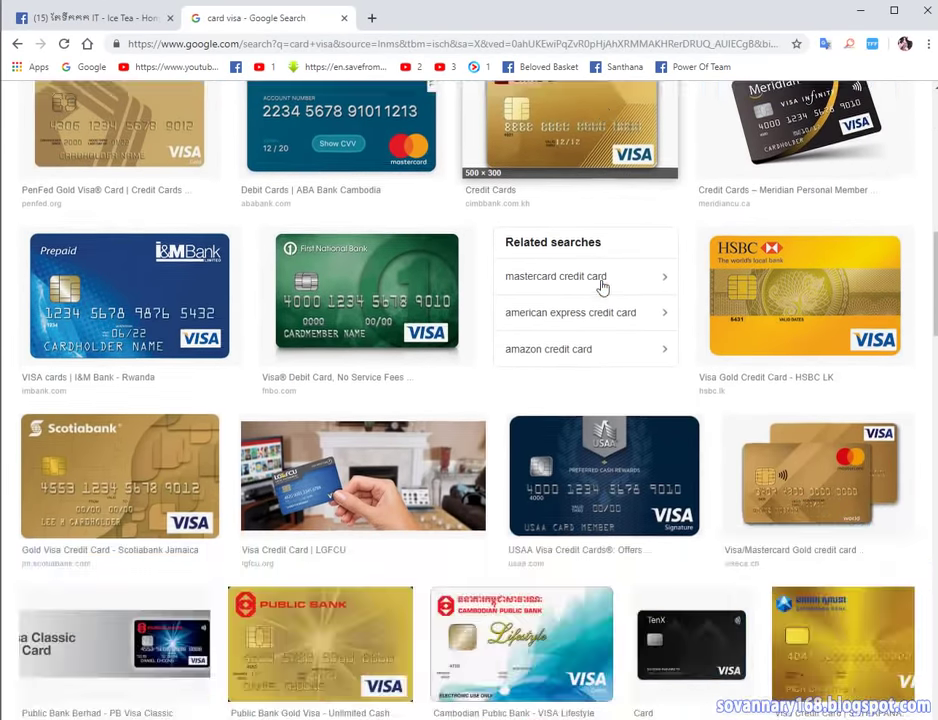
scroll(465, 330, down, 3)
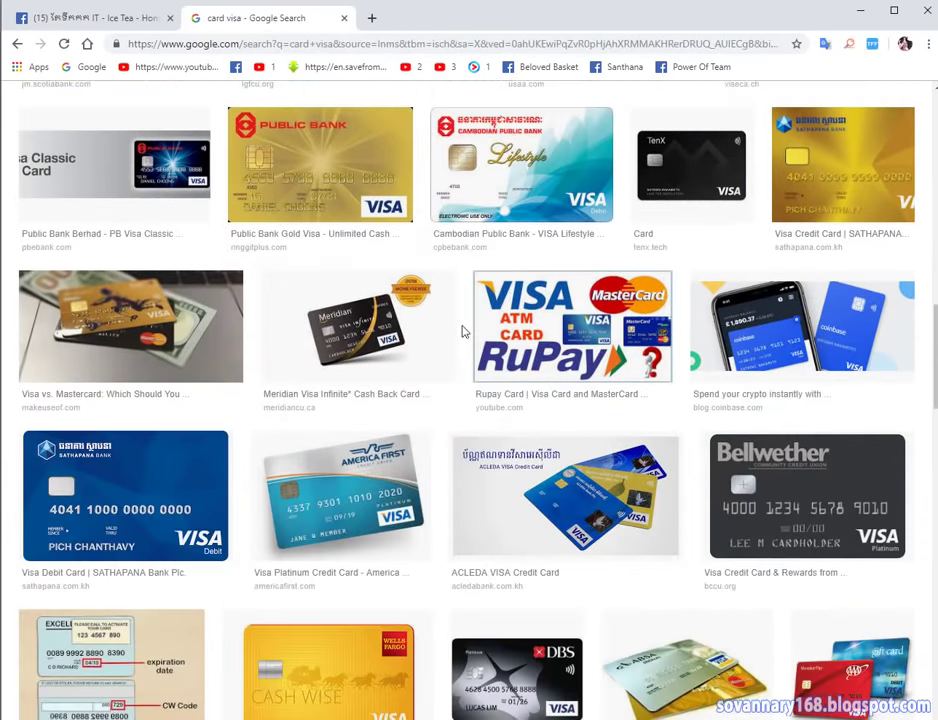
Enlarge the gold UBS Visa card picture in the first row of results and examine its details.
scroll(464, 333, up, 10)
scroll(464, 333, up, 1)
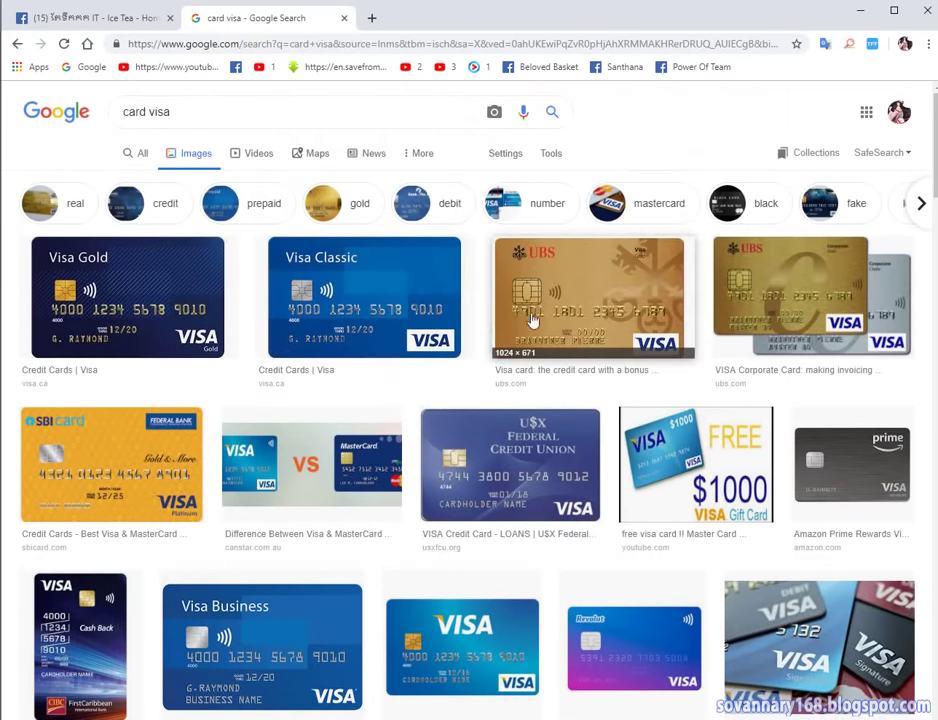
click(576, 289)
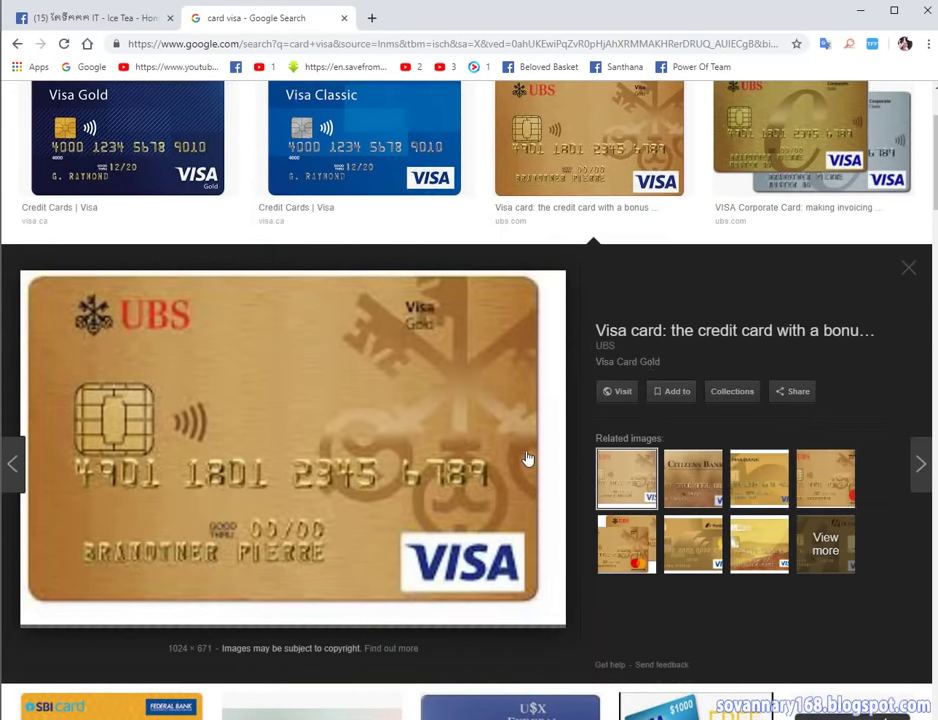
scroll(438, 283, down, 2)
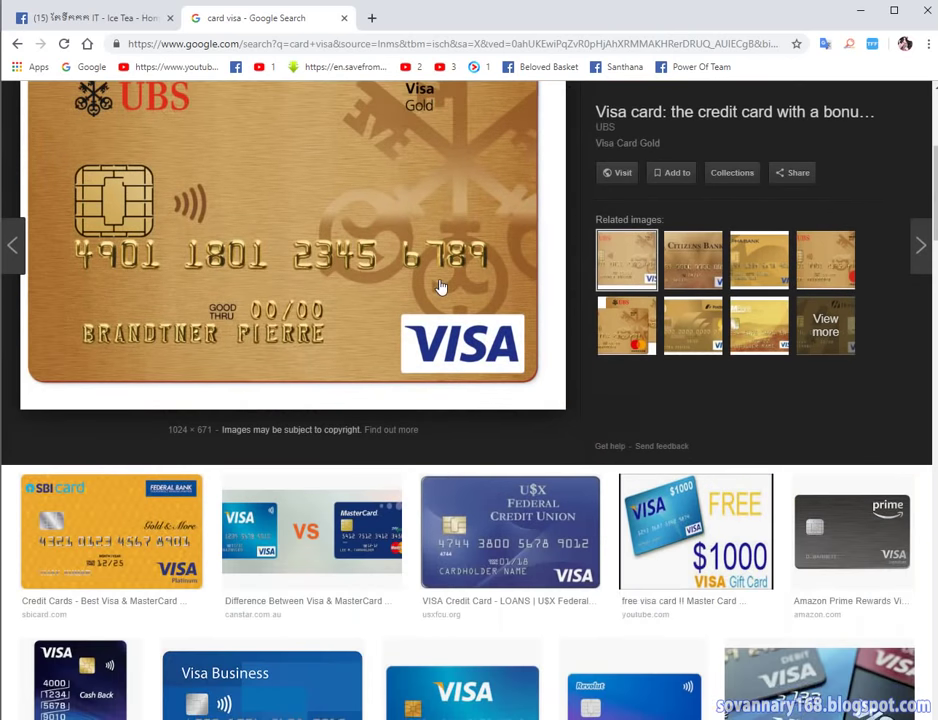
Enlarge the blue Visa Business card picture in the image results and examine its printed details.
scroll(440, 287, down, 2)
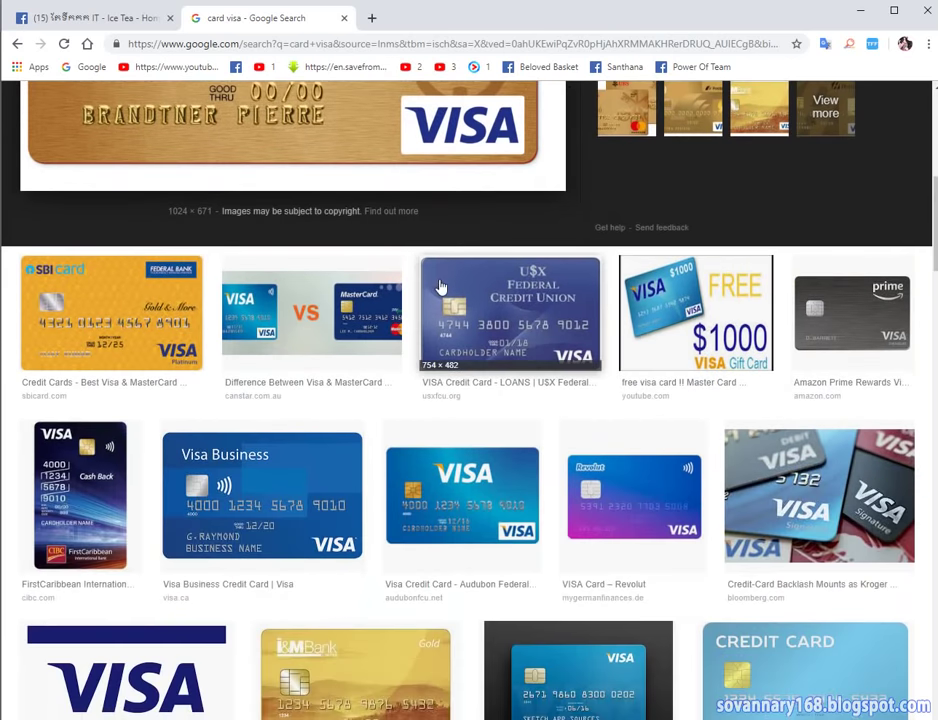
click(281, 498)
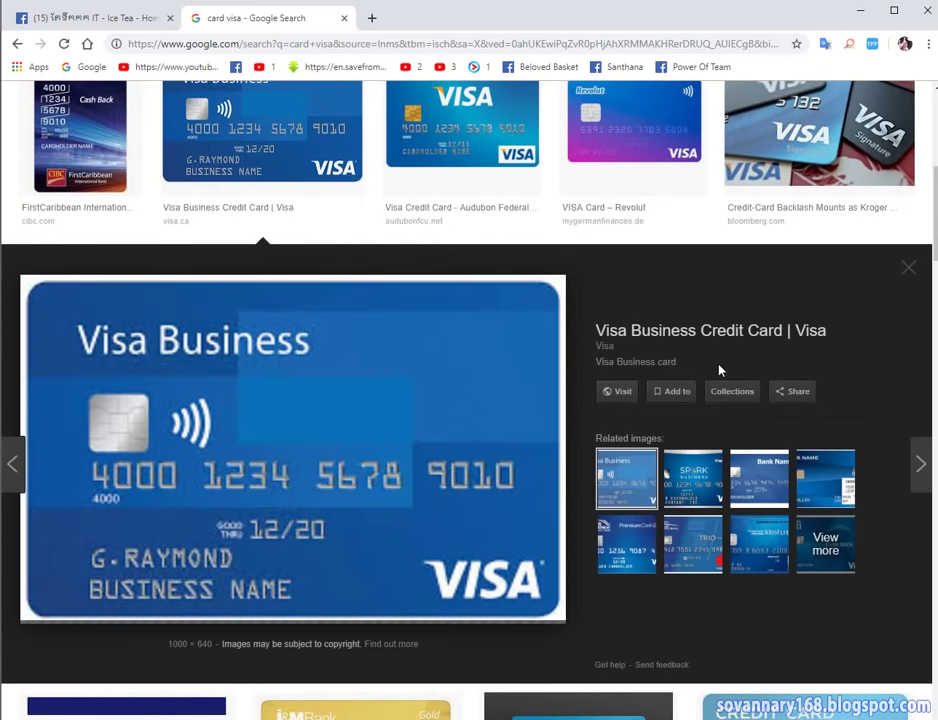
scroll(719, 370, down, 3)
scroll(719, 370, up, 2)
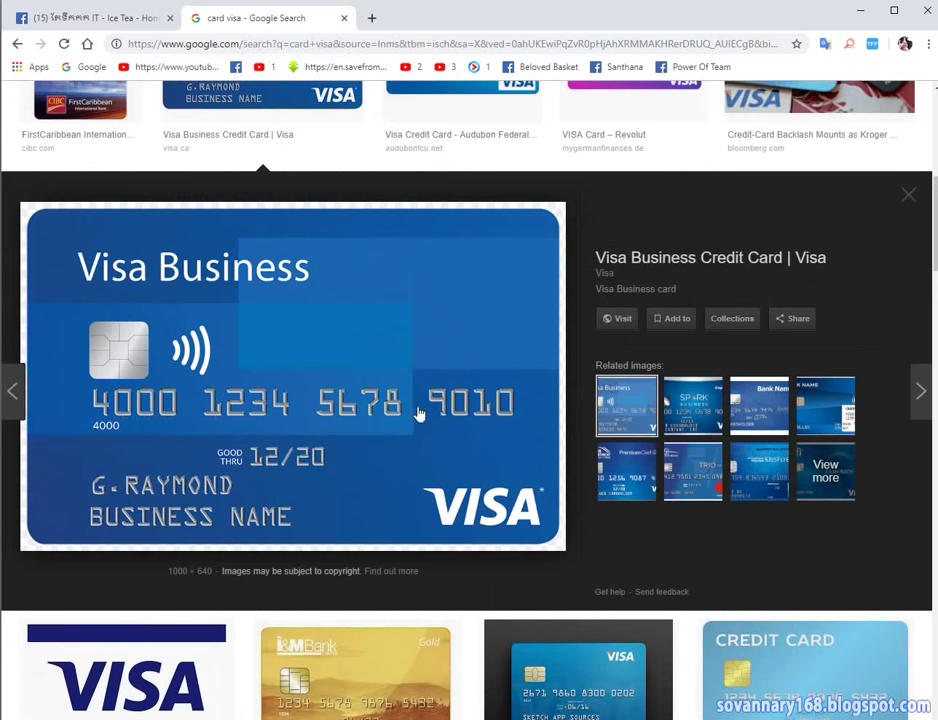
Compare the Facebook payment form's card number, expiration and security code fields with the enlarged Visa Business card picture.
click(80, 20)
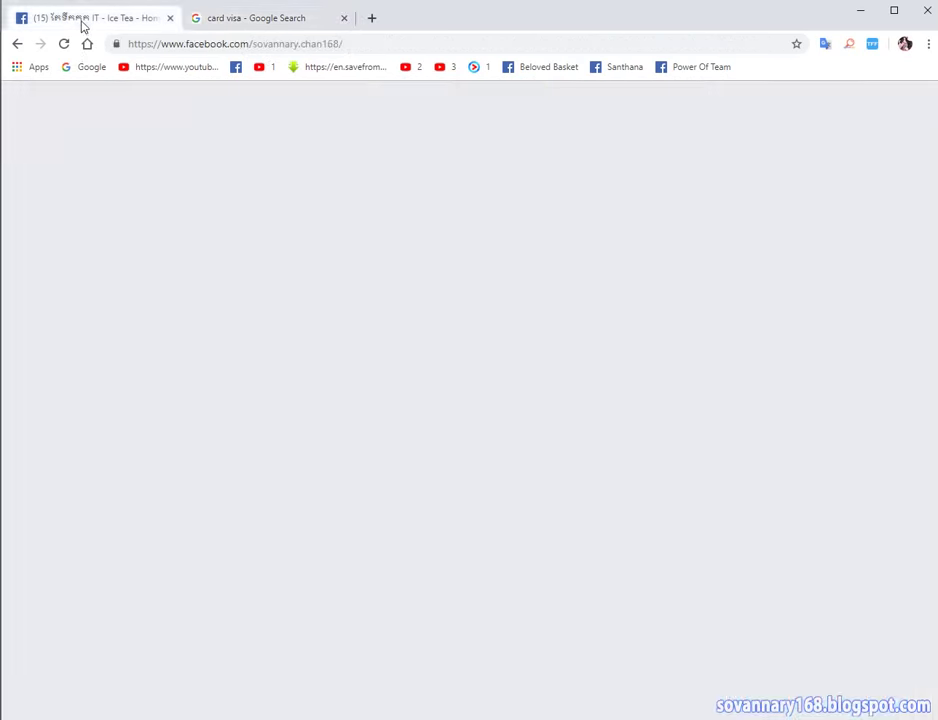
click(362, 395)
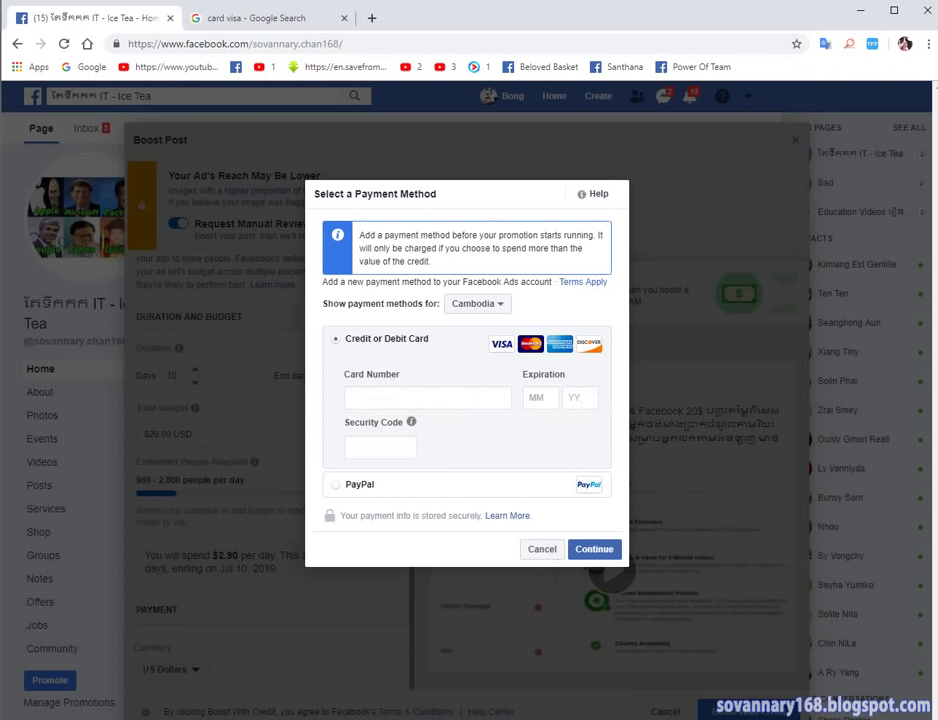
click(200, 17)
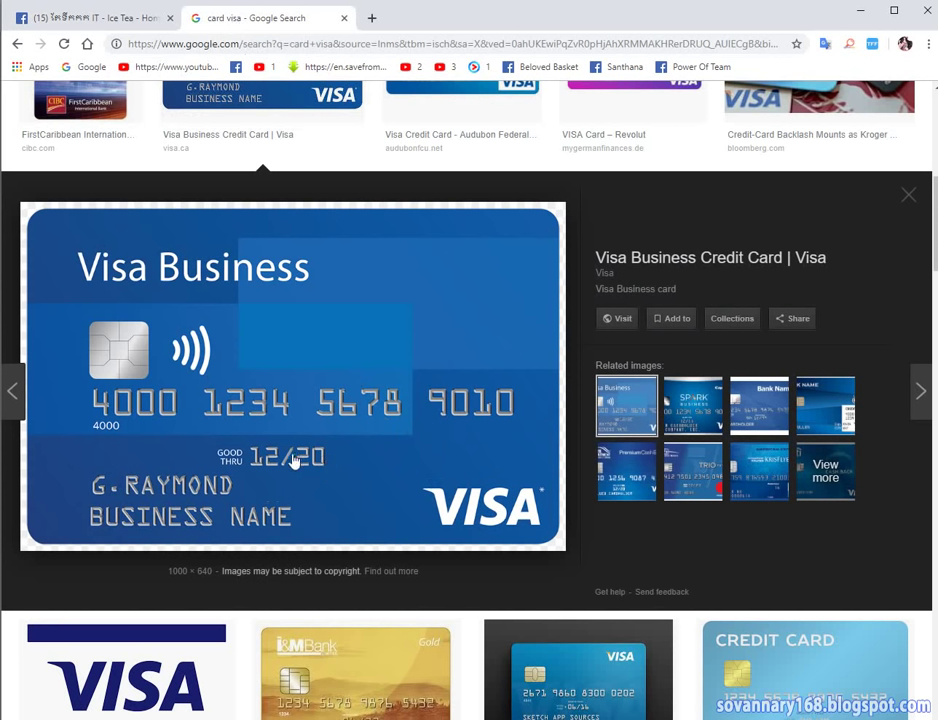
click(82, 13)
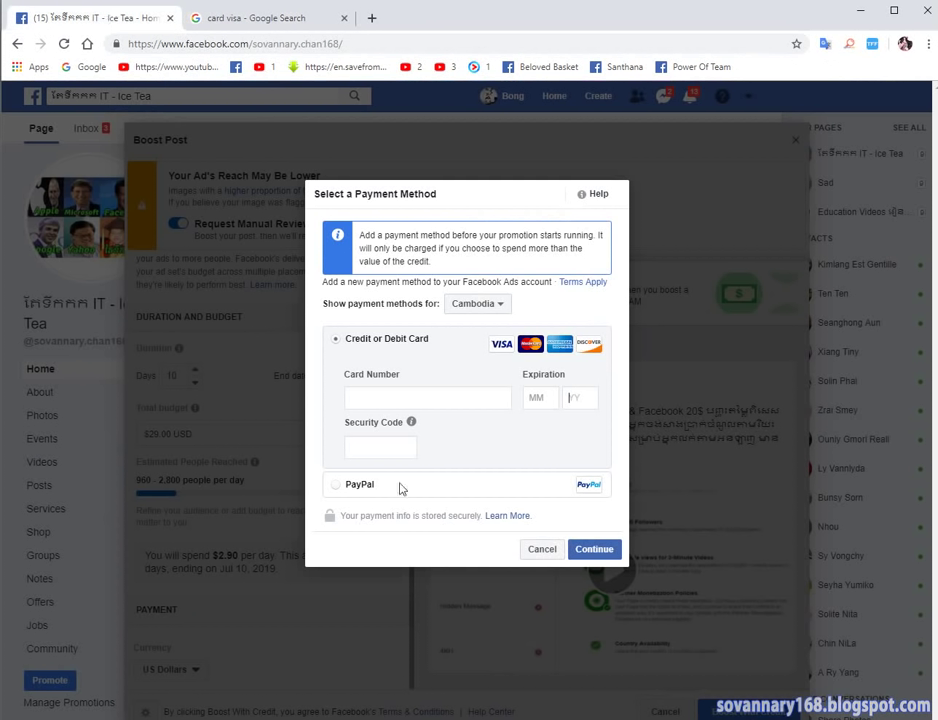
click(375, 449)
click(258, 20)
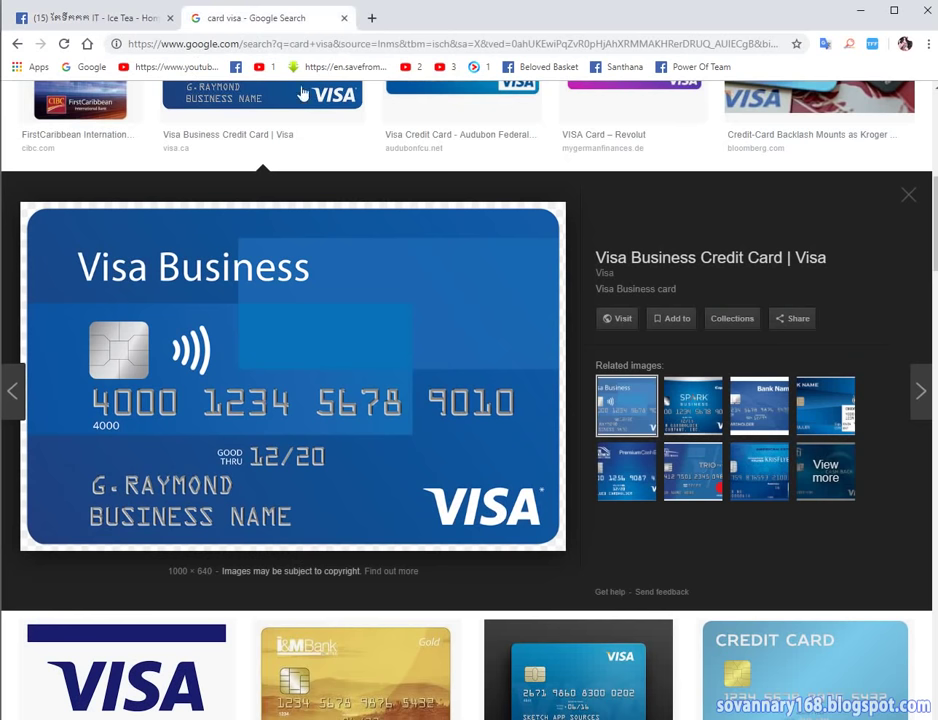
Close the enlarged Visa Business picture and look further through the image results for a card showing its security code.
click(907, 195)
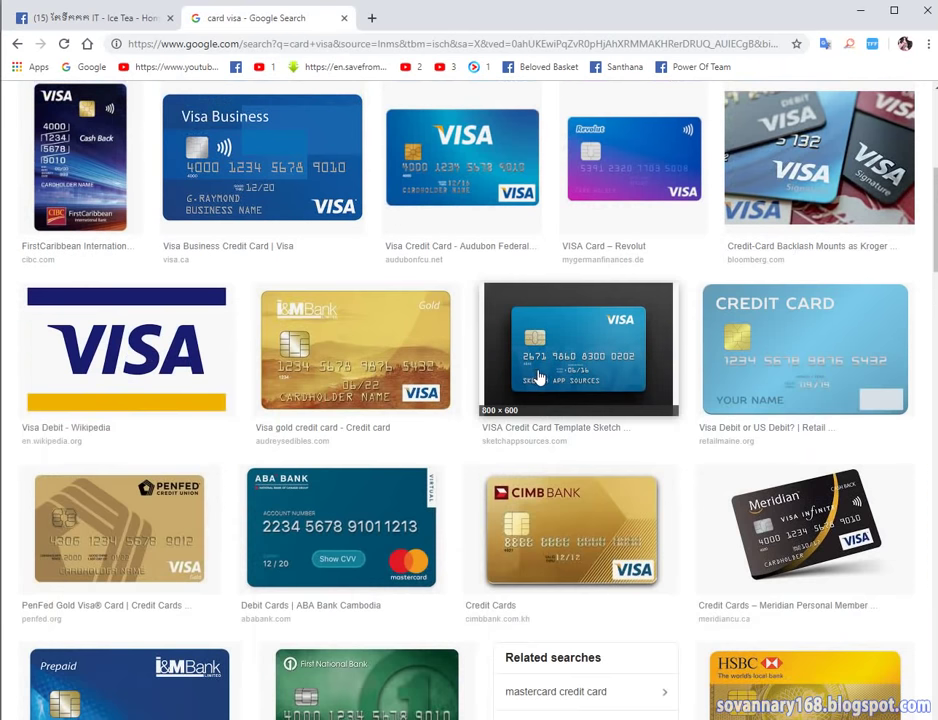
scroll(543, 372, down, 3)
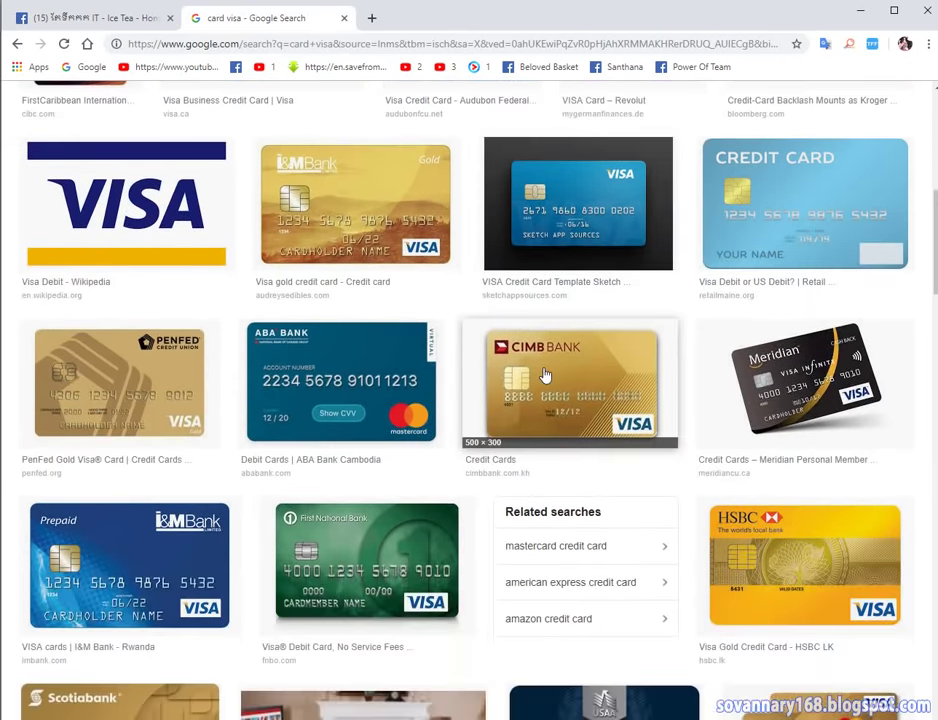
scroll(545, 370, down, 4)
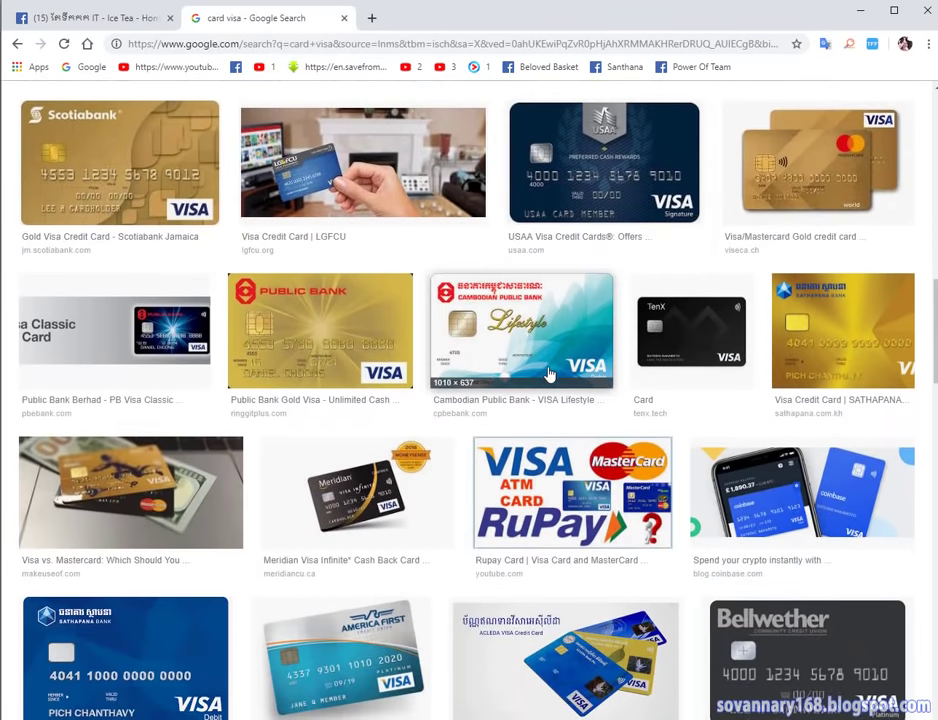
scroll(548, 374, down, 5)
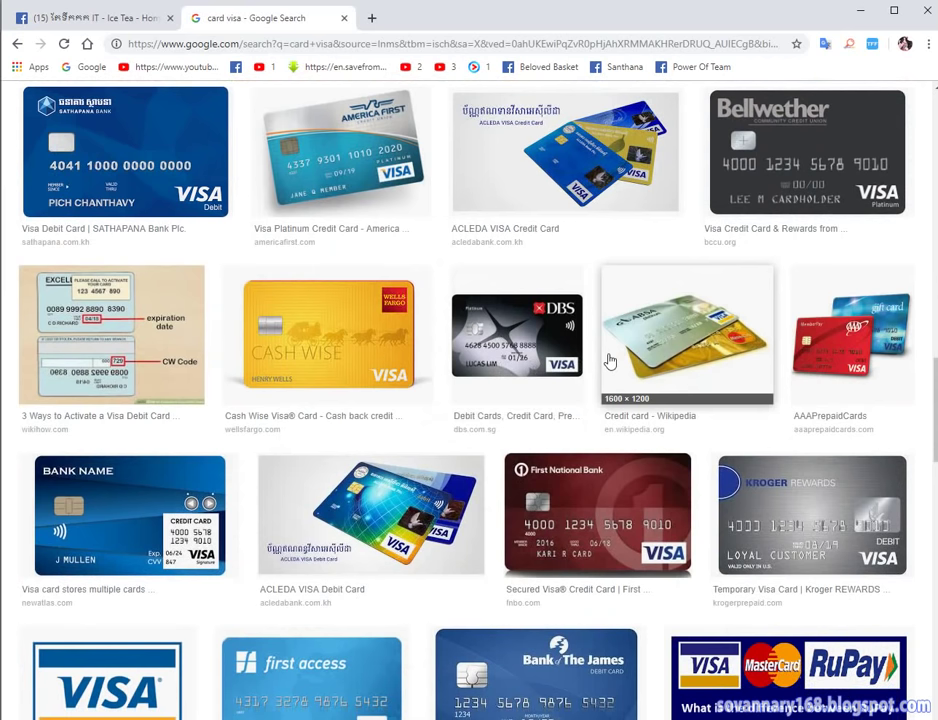
Enlarge the wikiHow Visa debit card diagram and examine where the expiration date and security code are located.
click(163, 330)
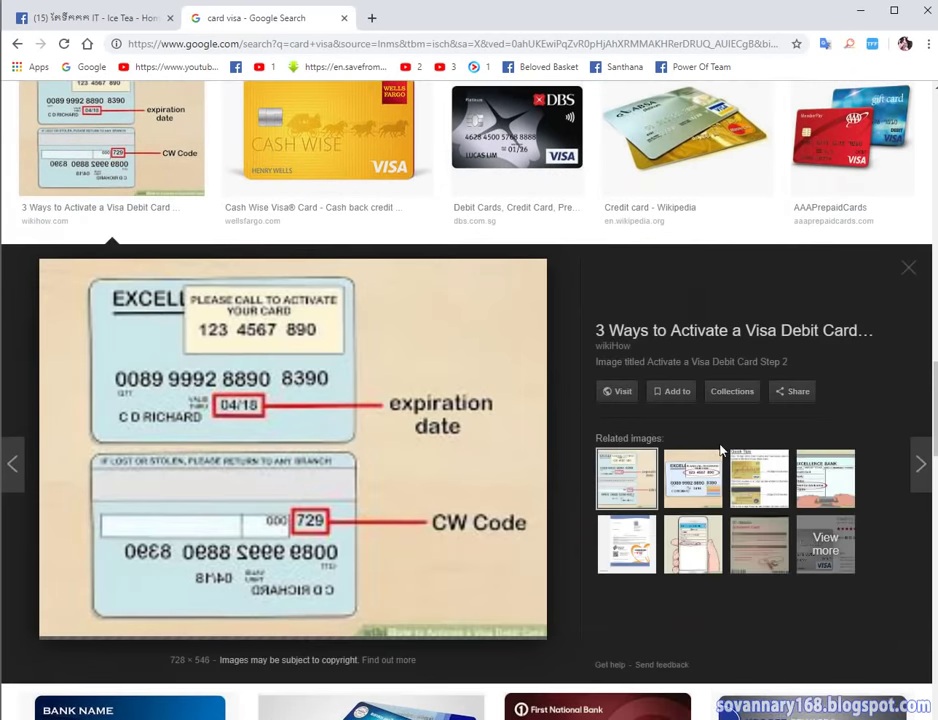
scroll(718, 448, down, 4)
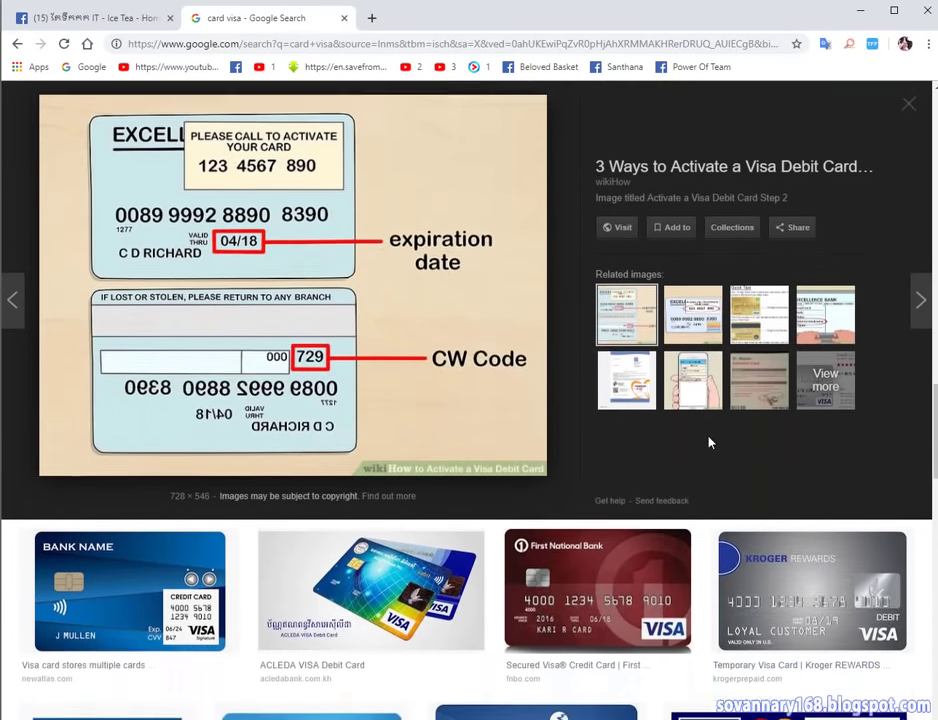
scroll(709, 442, down, 2)
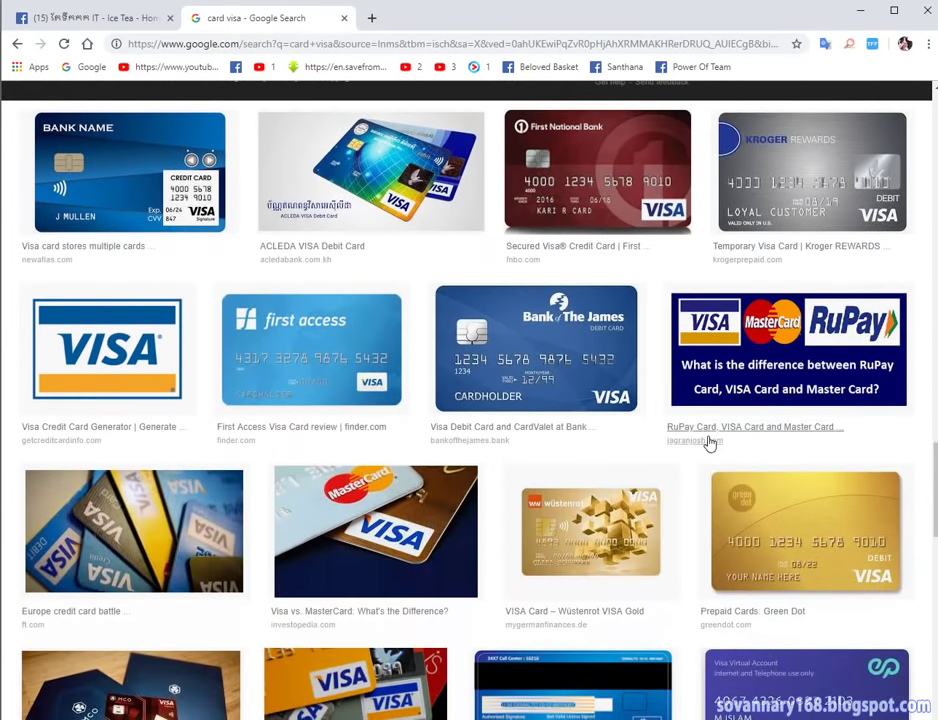
scroll(709, 443, down, 2)
scroll(709, 443, down, 2)
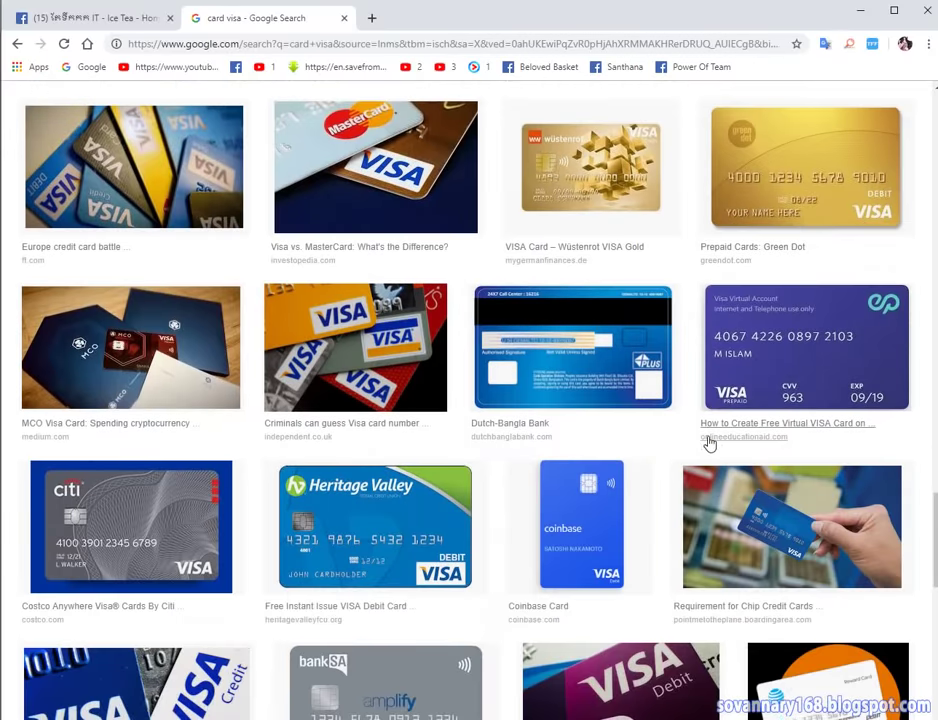
scroll(709, 443, up, 9)
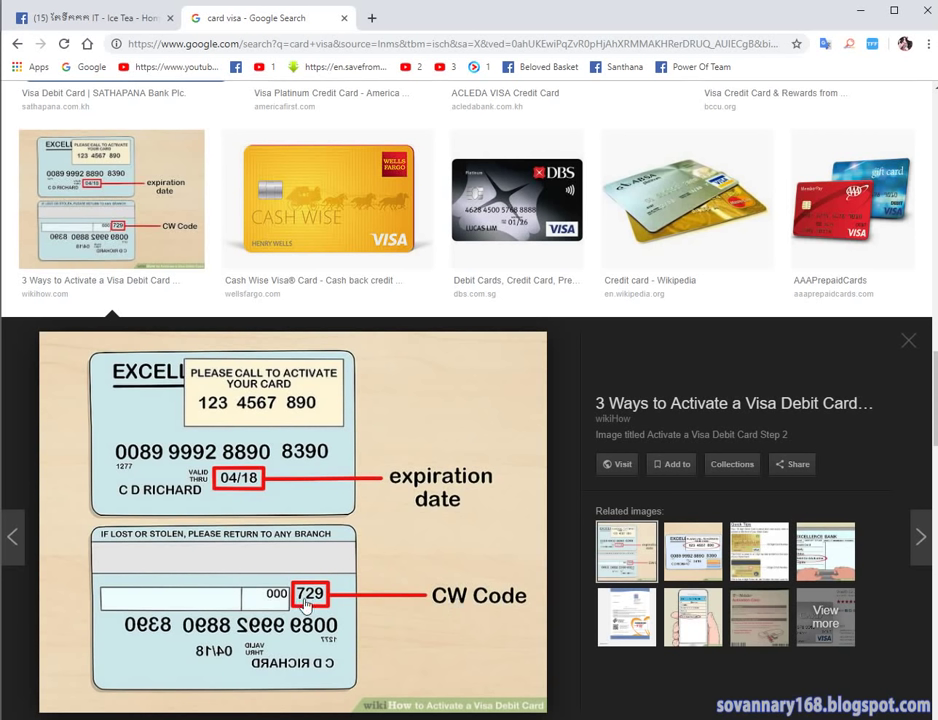
Return to the Facebook page, review the boosted post's status, budget and audience in its results overview, and close the overview.
click(124, 22)
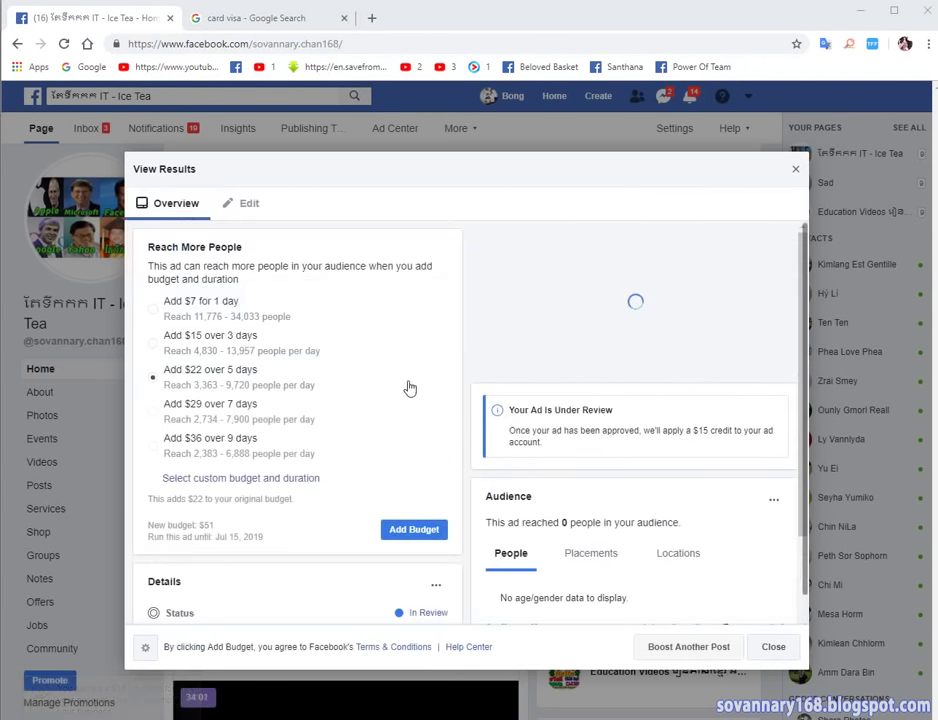
scroll(415, 390, down, 1)
scroll(422, 393, up, 1)
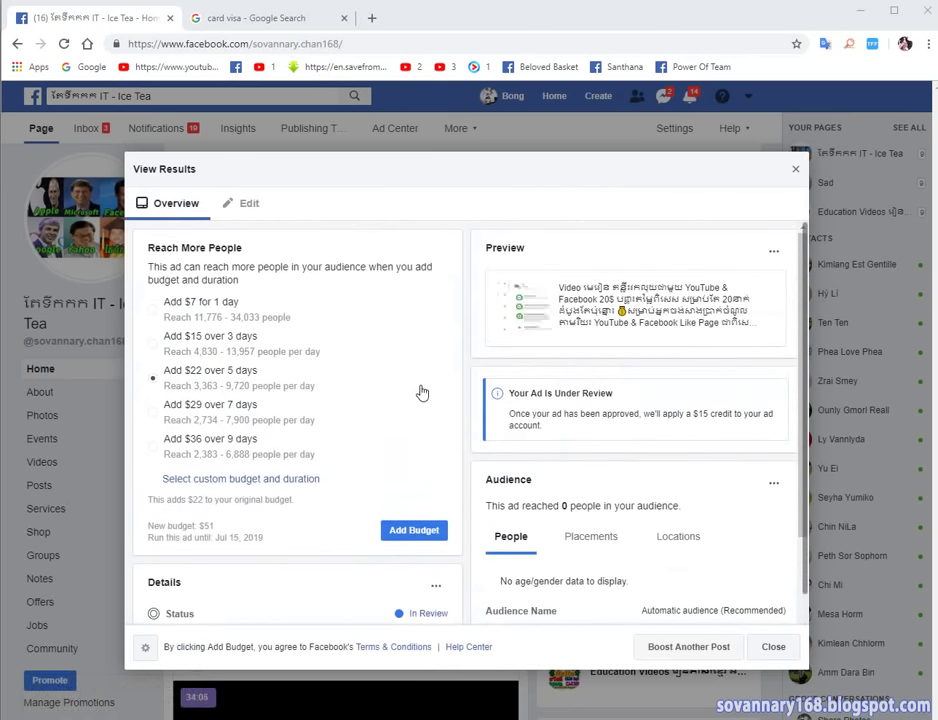
scroll(422, 393, down, 2)
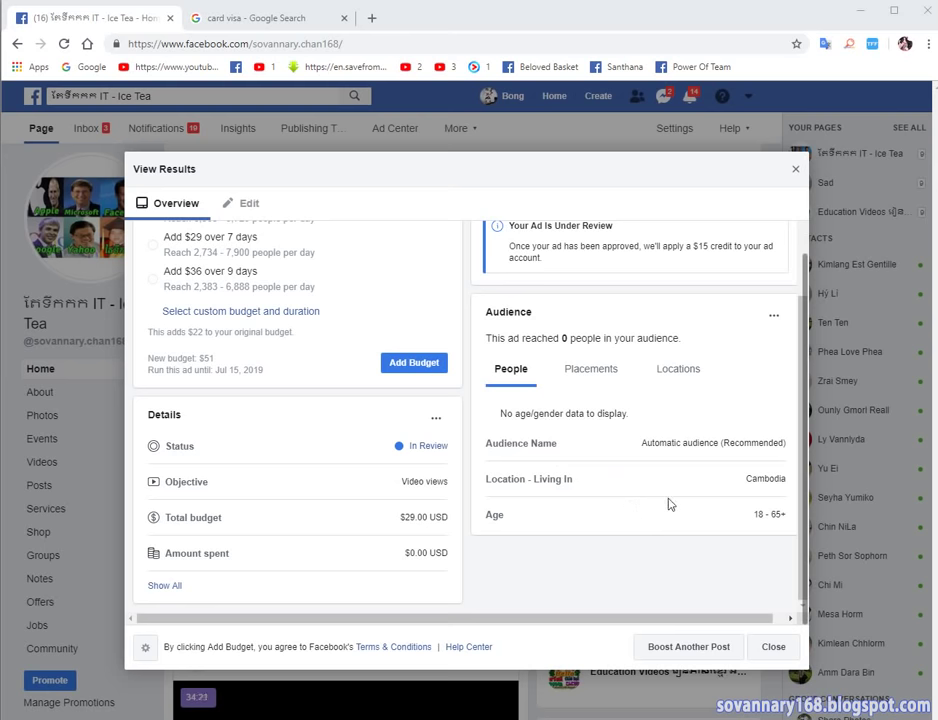
scroll(668, 503, up, 2)
scroll(670, 503, down, 2)
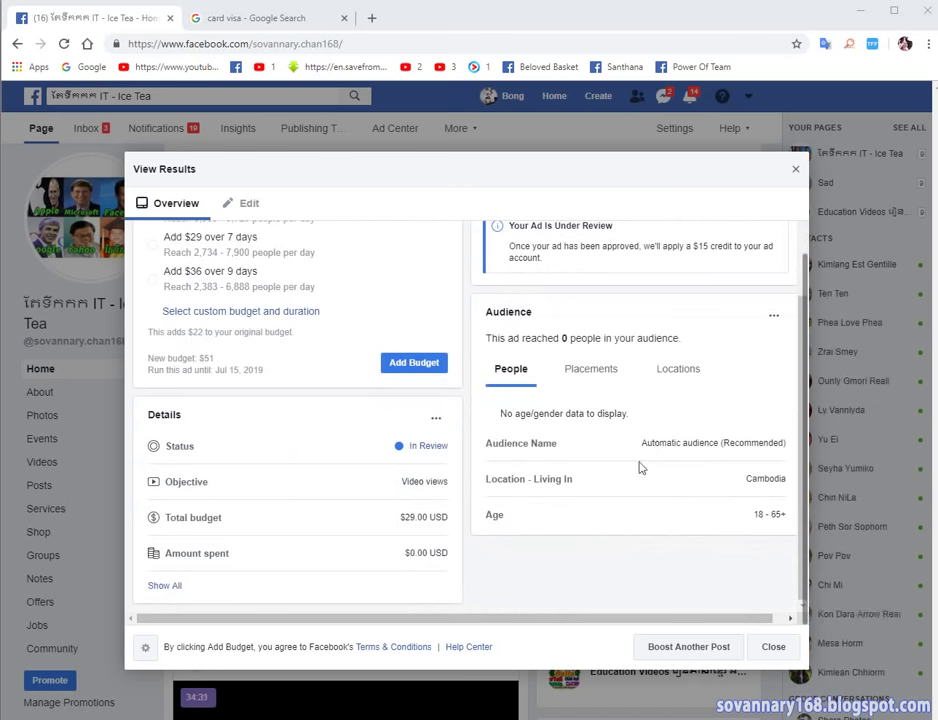
click(774, 647)
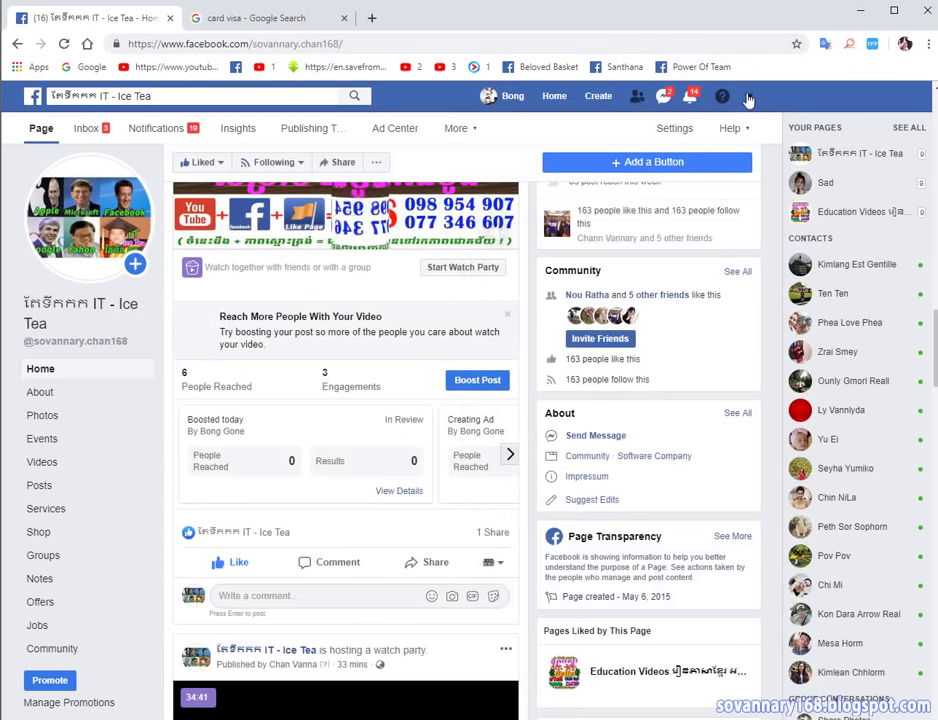
Open Facebook's ad management page from the page showing the boosted video post.
scroll(770, 340, up, 1)
scroll(770, 335, up, 3)
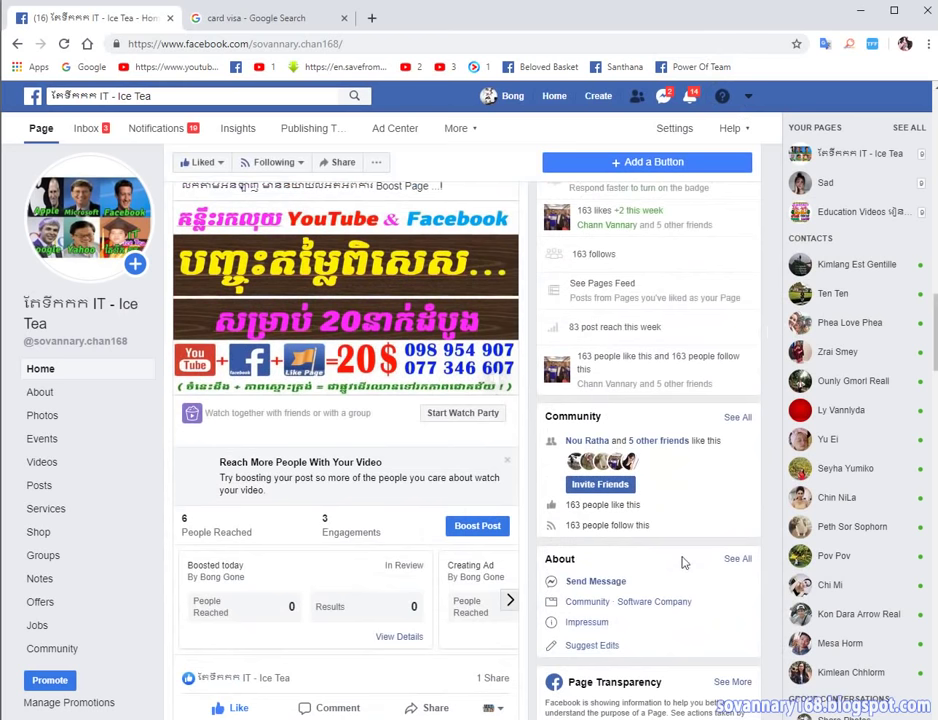
click(748, 97)
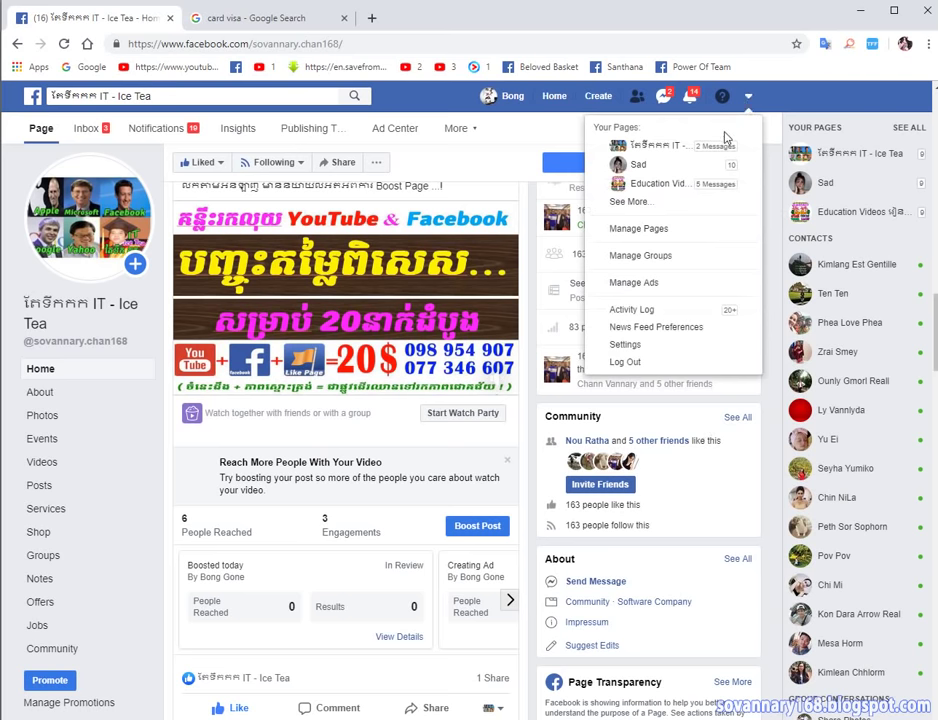
click(655, 285)
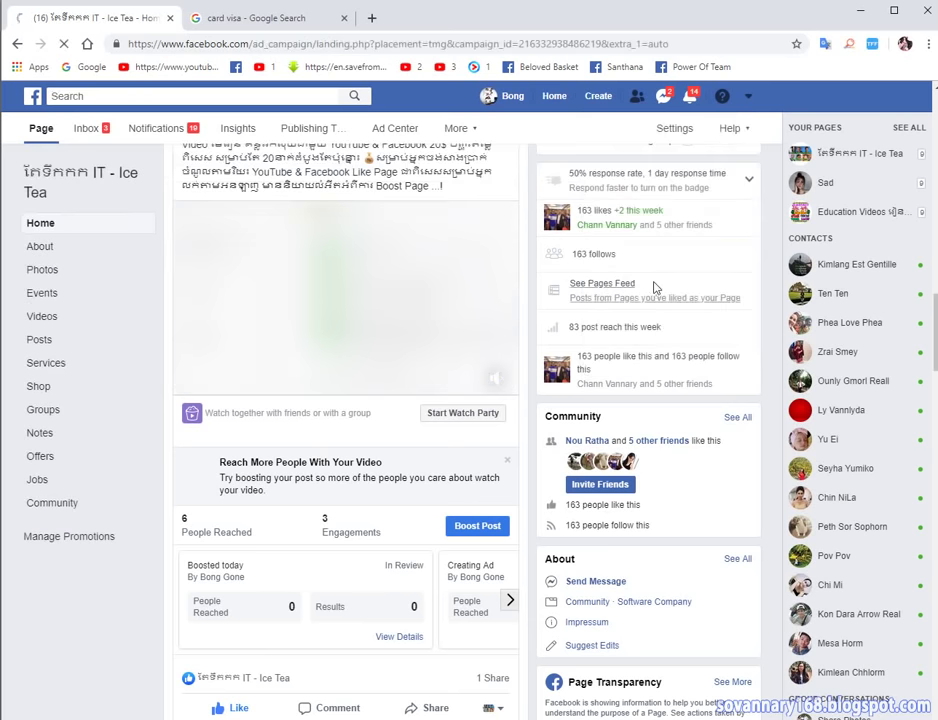